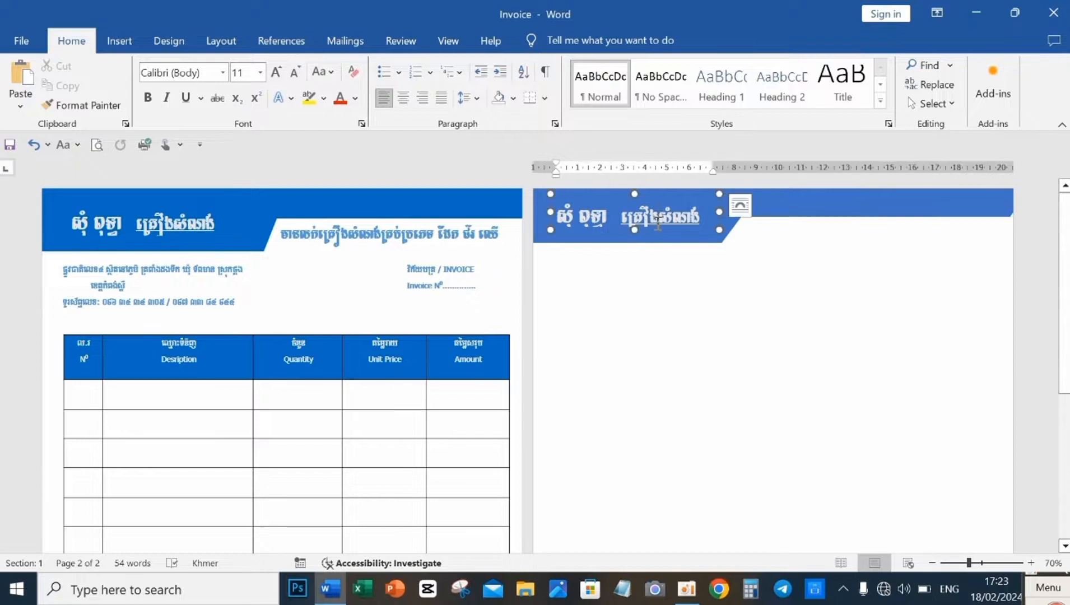
Enlarge the title text box in the second page's blue banner to 1.96 cm high and nudge it slightly upward
drag(634, 229, 634, 235)
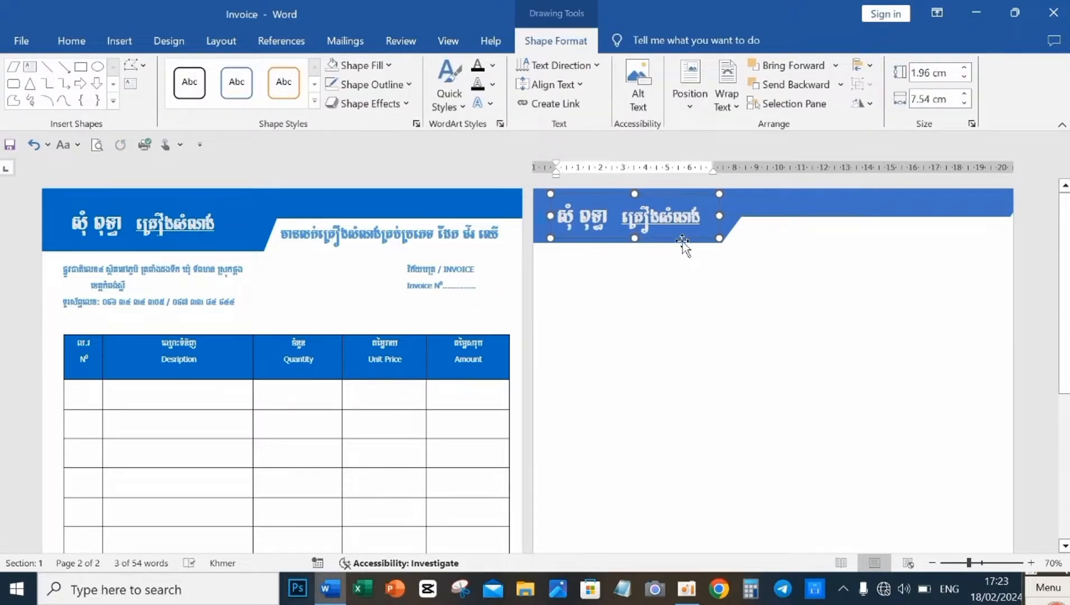
key(Up)
key(Up)
key(Up)
key(Up)
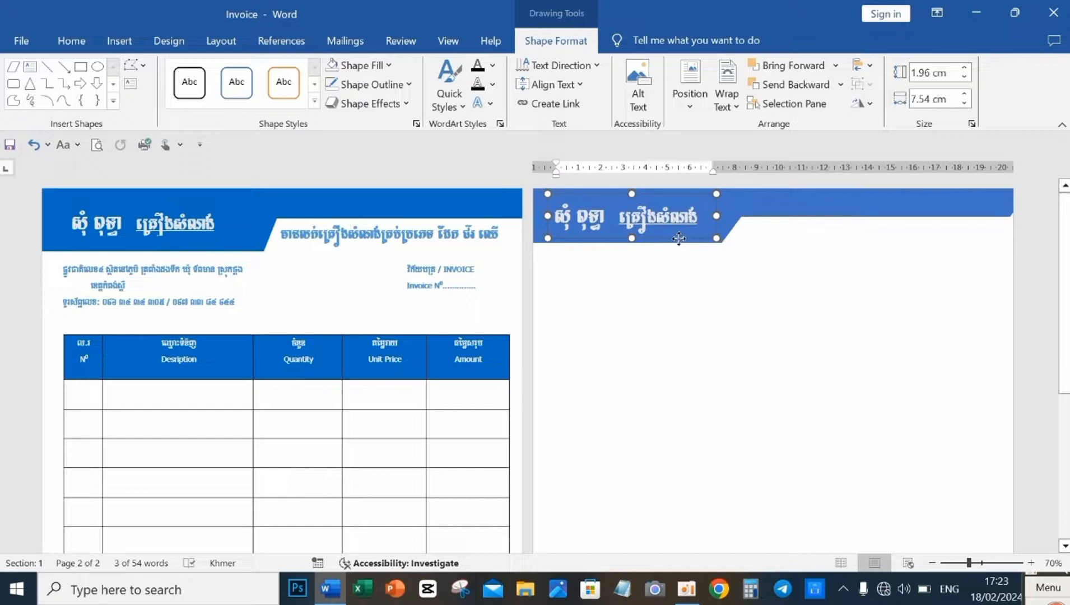
click(692, 263)
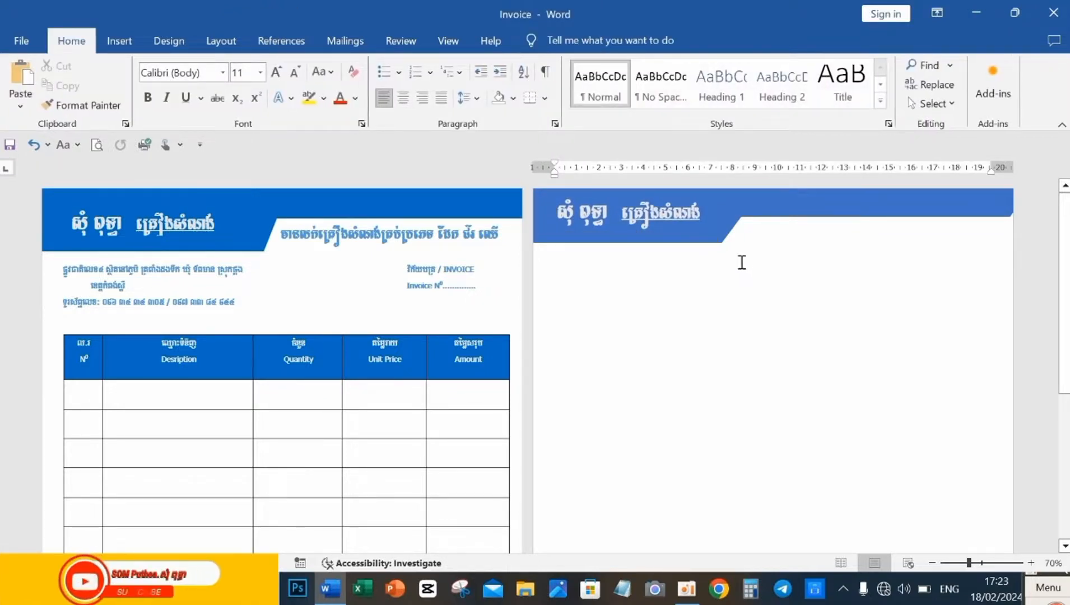
Draw a wide text box for the tagline below the narrow strip of the second page's banner, beside the slanted edge
click(426, 228)
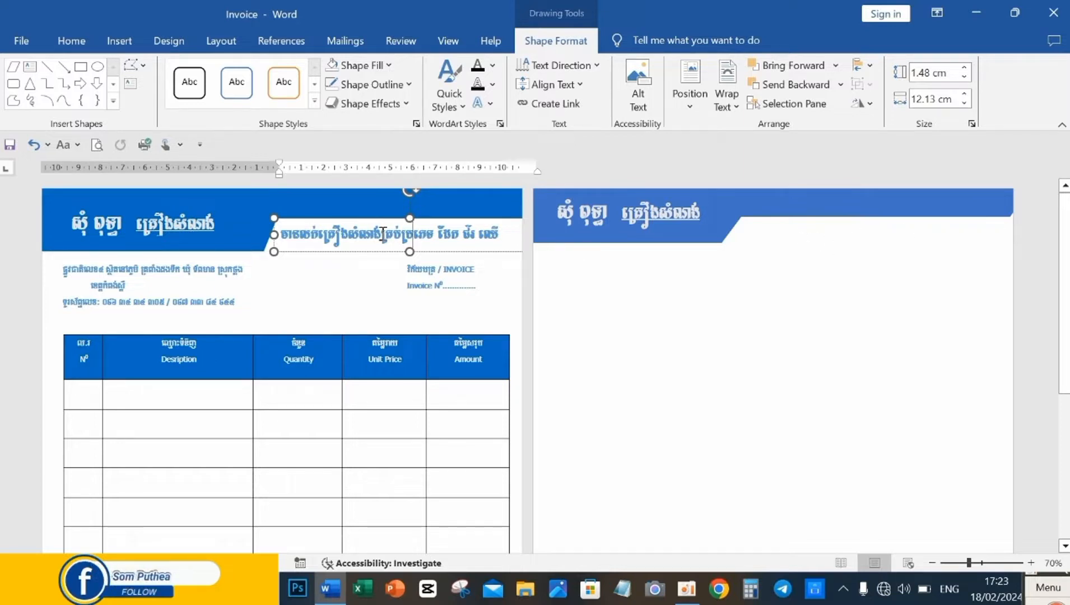
click(120, 41)
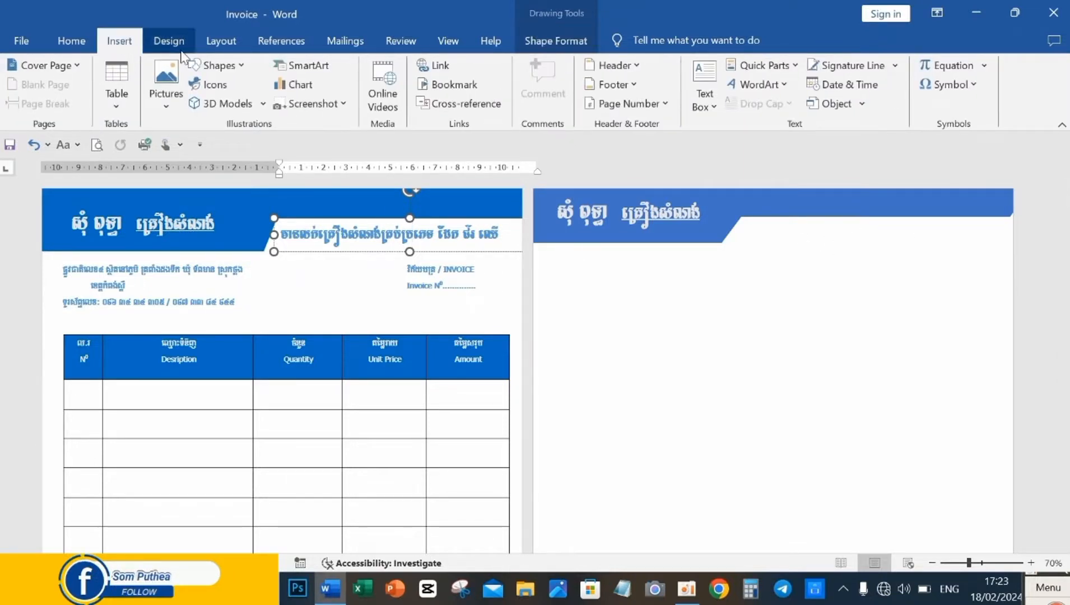
click(232, 65)
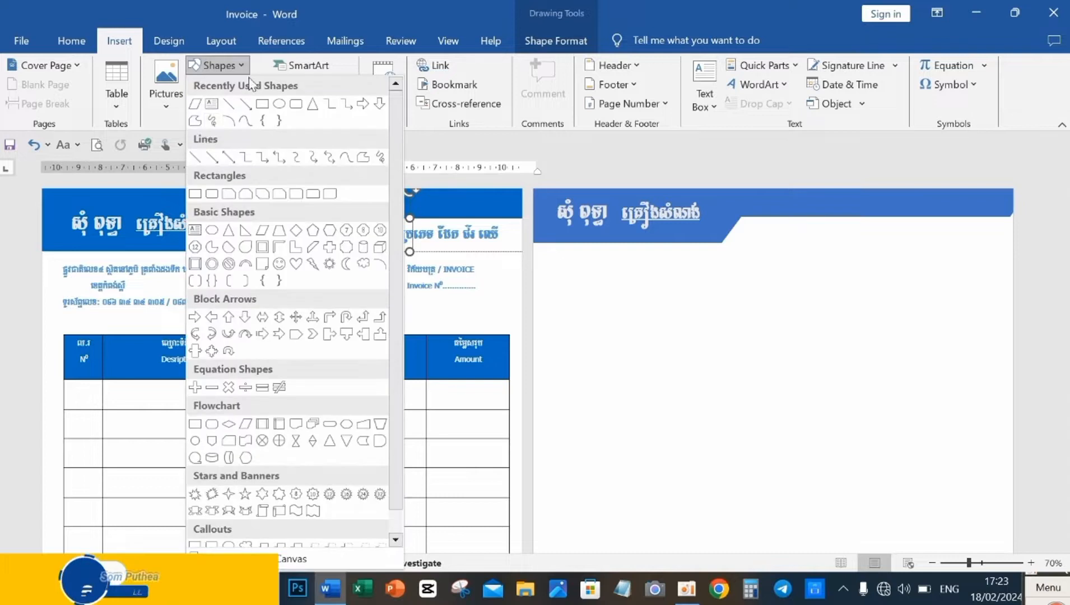
click(213, 105)
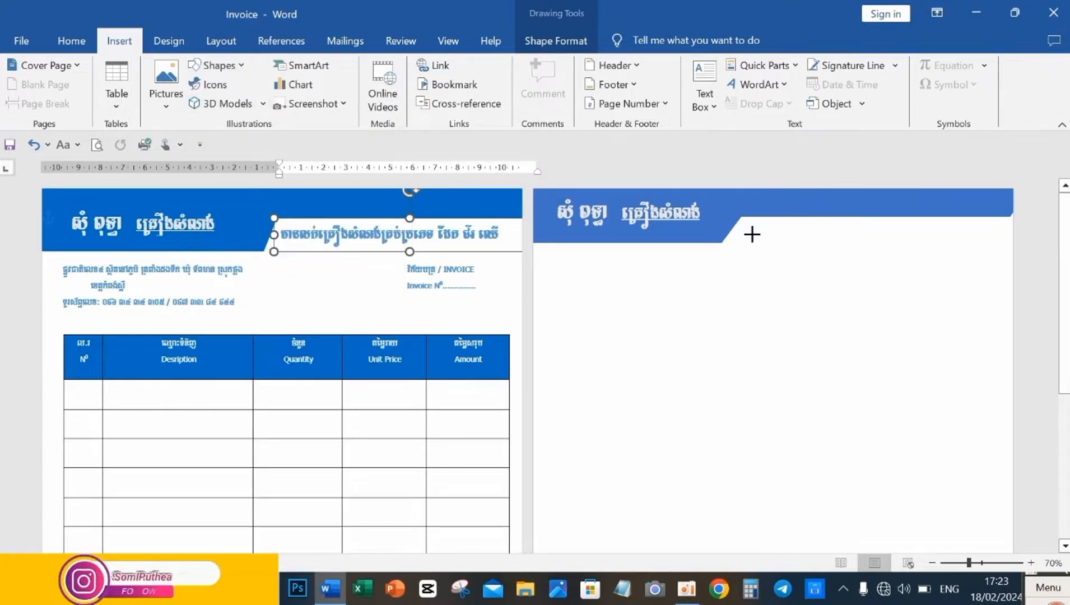
drag(752, 234, 1002, 255)
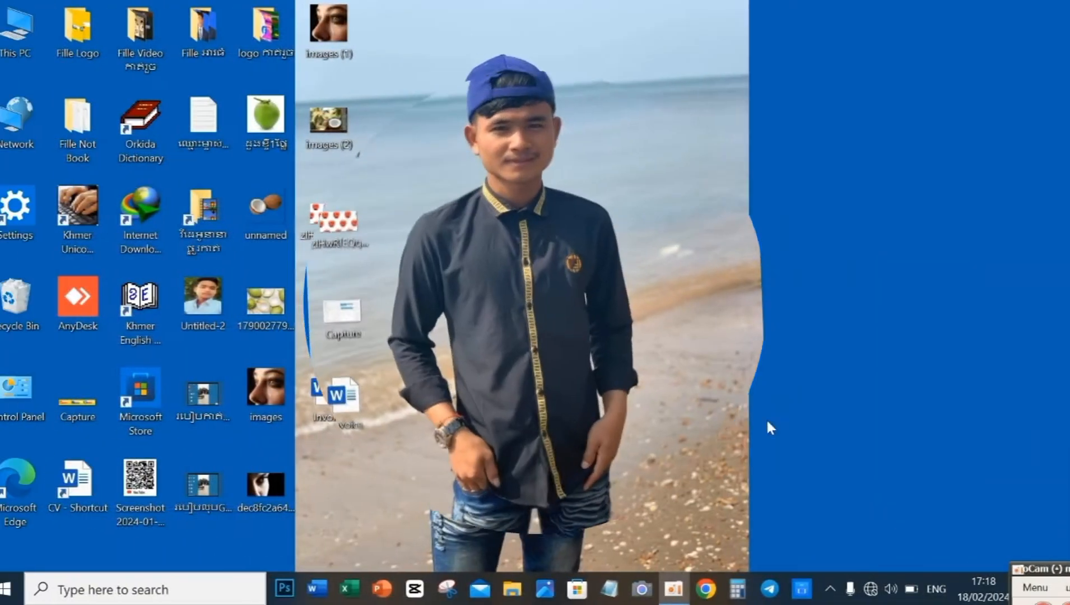
right_click(580, 273)
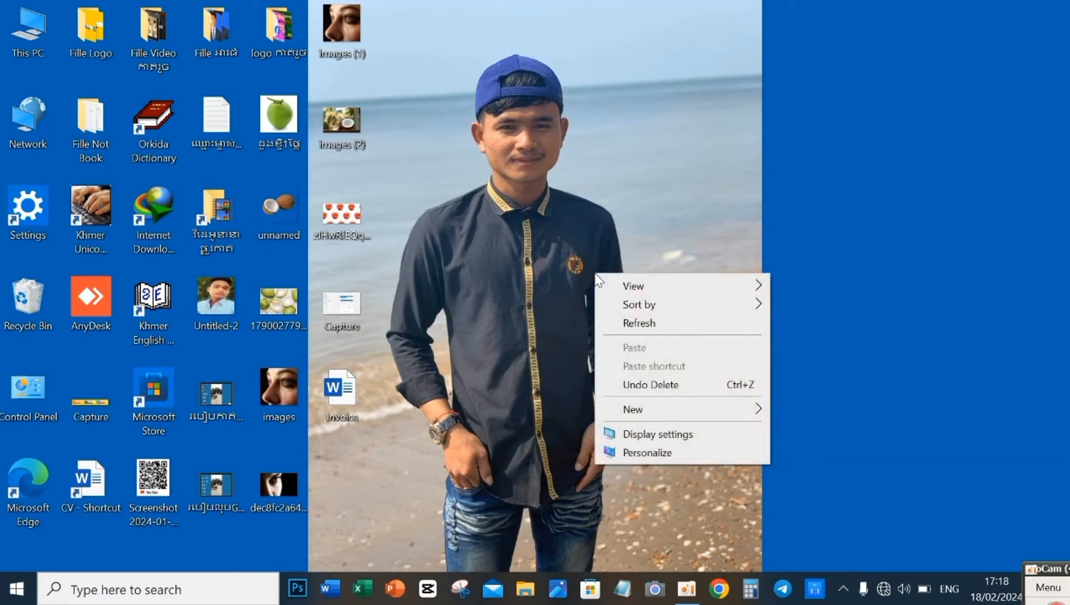
click(637, 319)
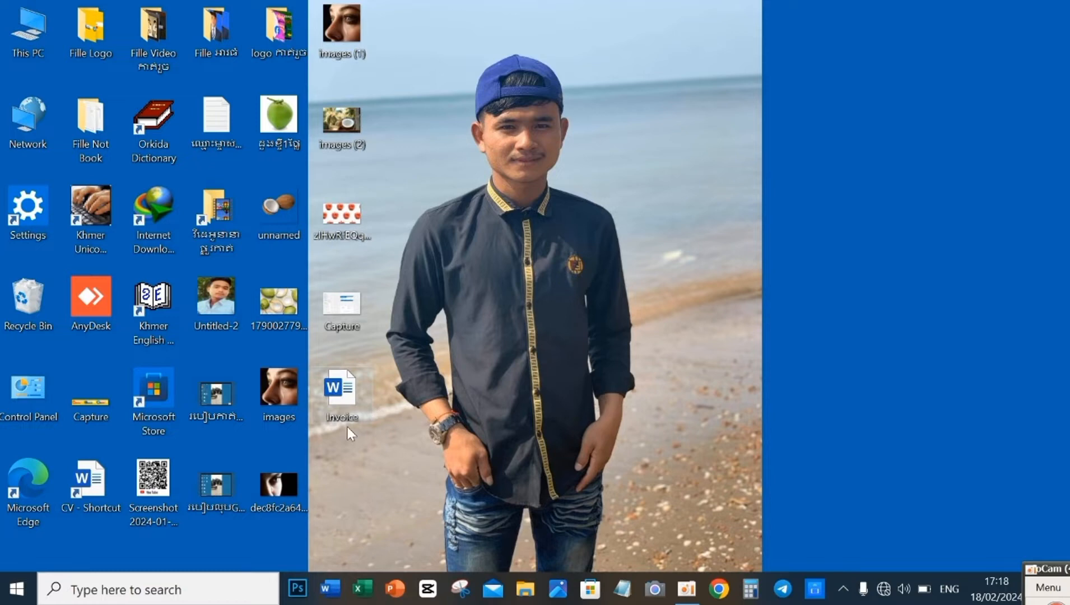
Switch to Word, open the recent Invoice document from the desktop folder and dismiss the licence notice
click(331, 588)
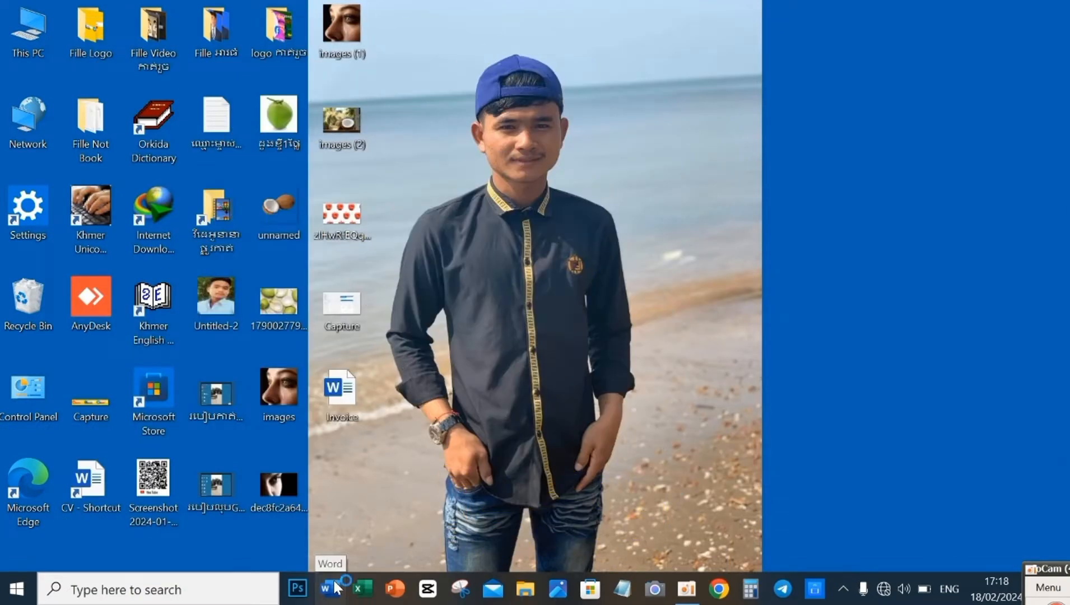
click(334, 587)
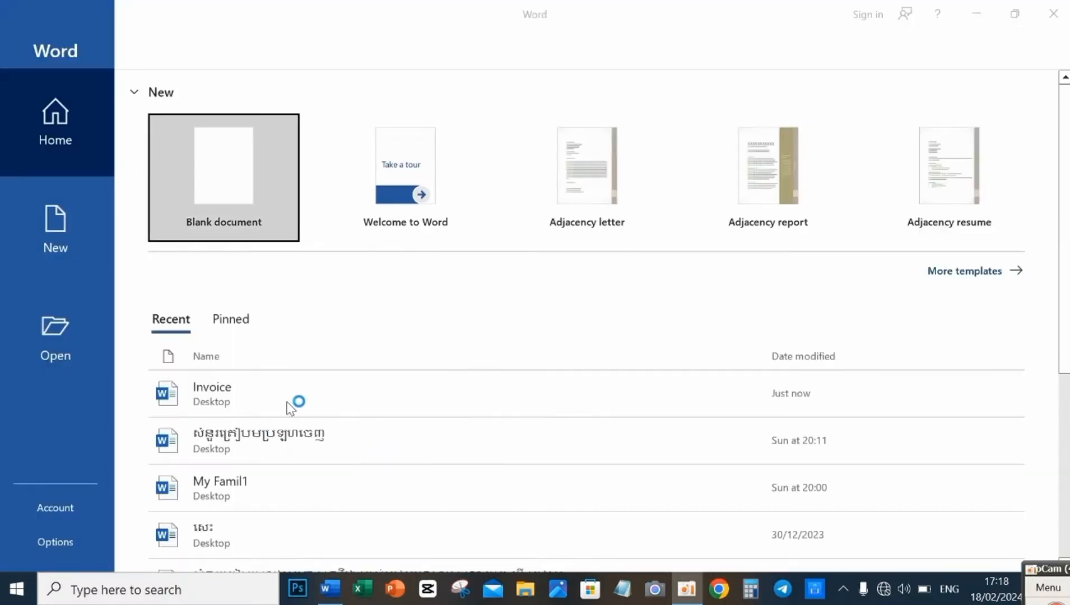
click(292, 396)
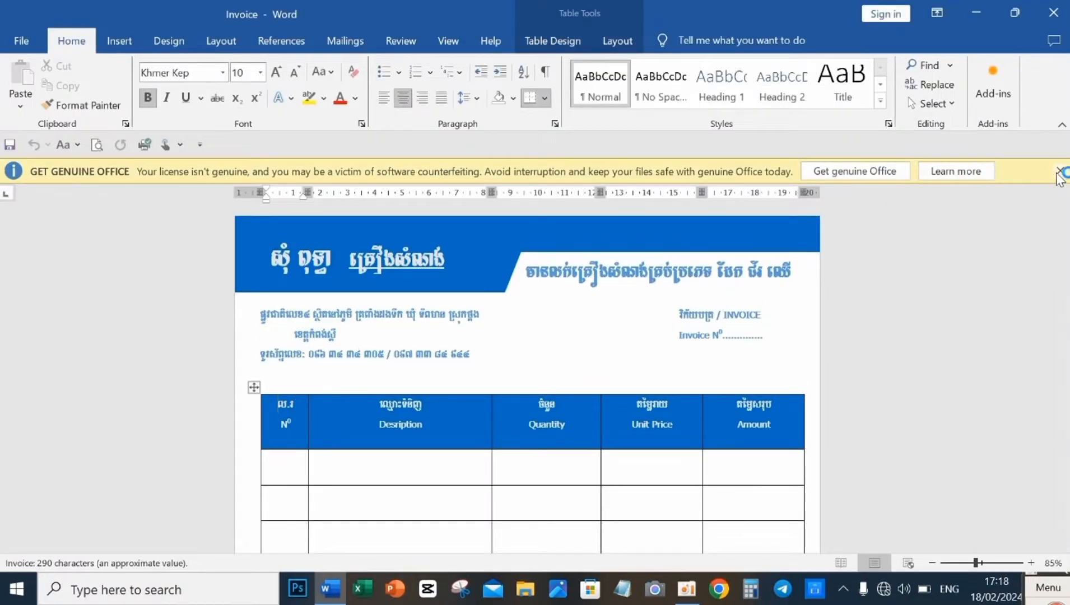
click(1059, 171)
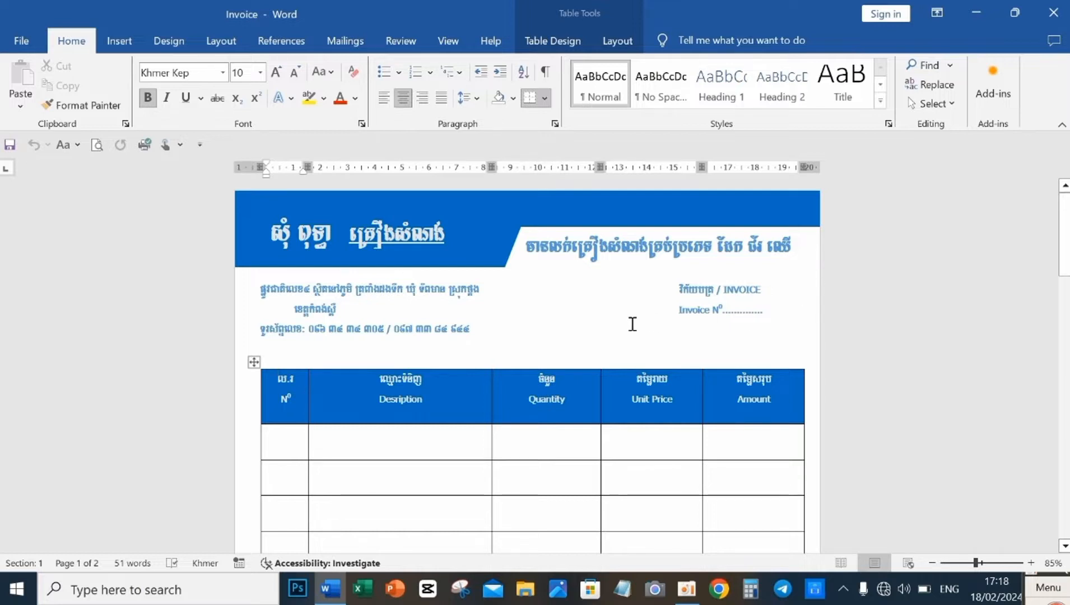
Examine the finished invoice's header, item table, total row and signature area, and close the document
scroll(632, 324, down, 2)
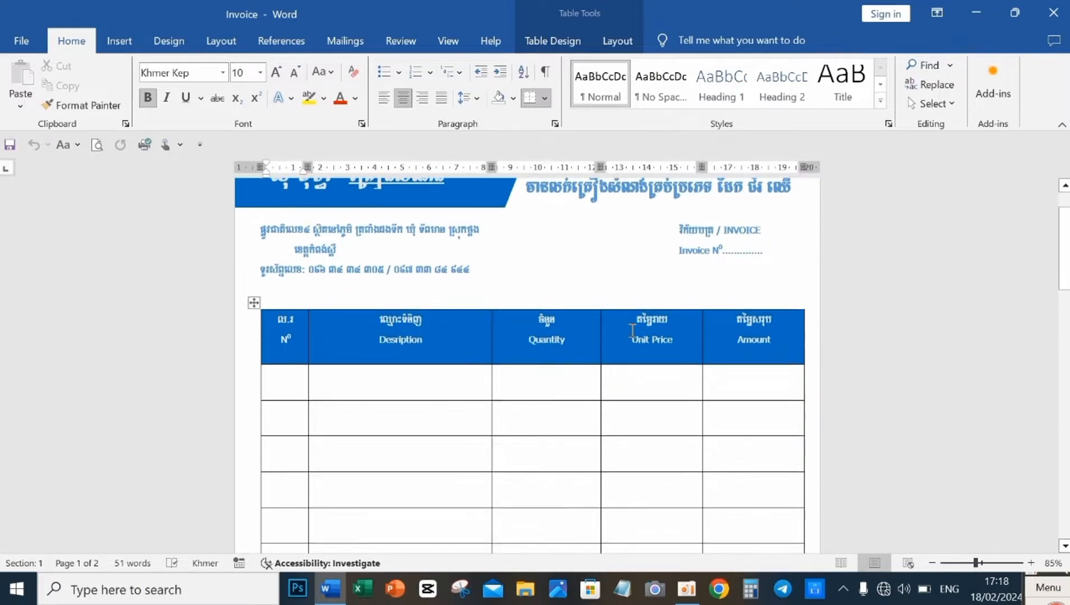
ctrl+scroll(632, 324, down, 5)
ctrl+scroll(638, 325, up, 6)
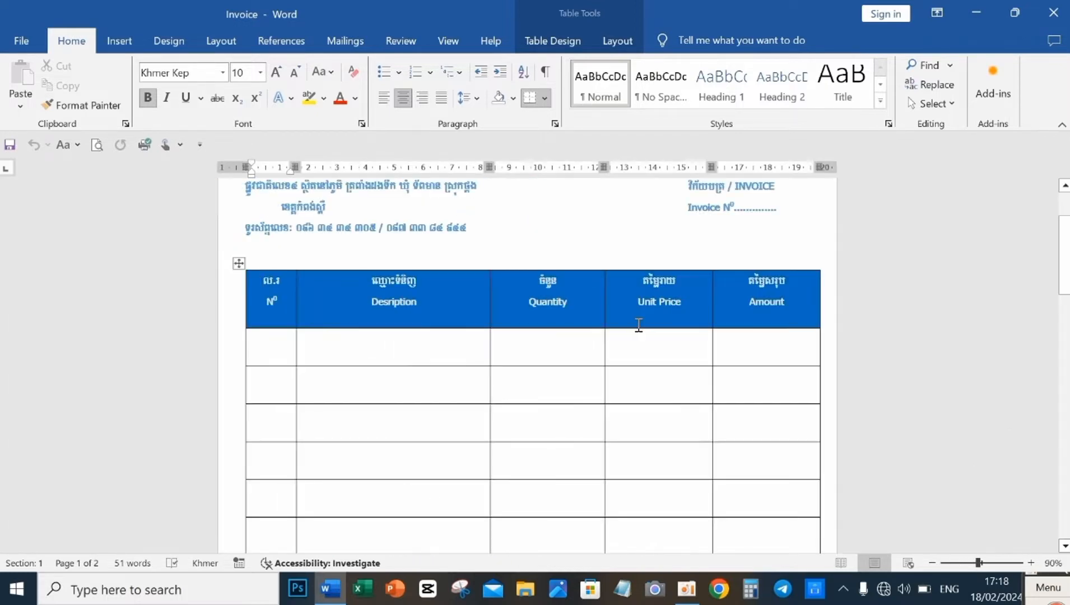
scroll(639, 325, up, 3)
scroll(639, 324, down, 5)
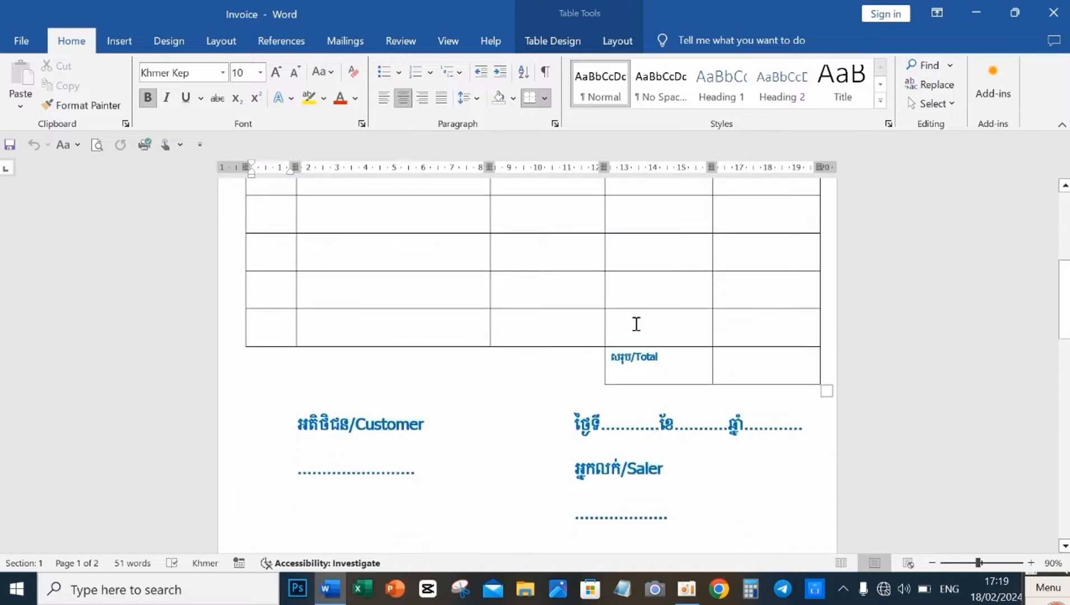
scroll(637, 323, down, 2)
scroll(637, 324, up, 7)
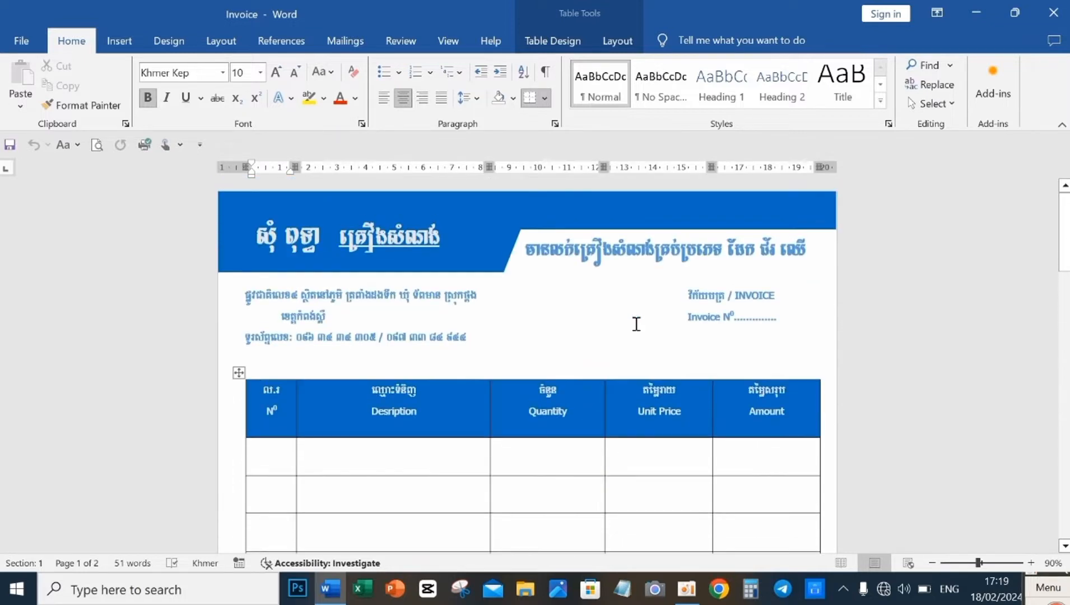
scroll(636, 324, down, 3)
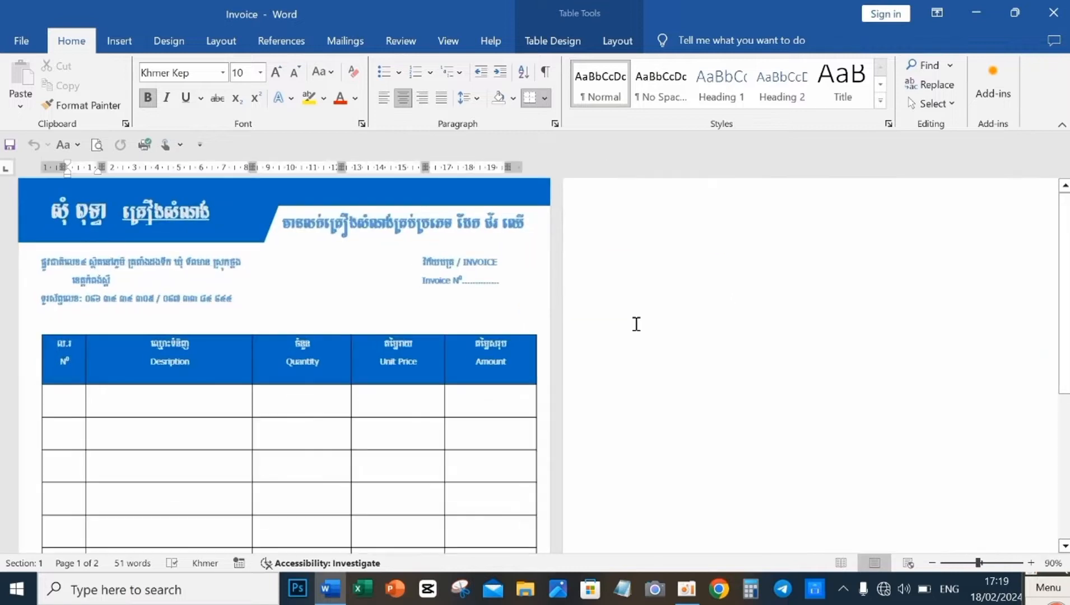
scroll(636, 324, up, 1)
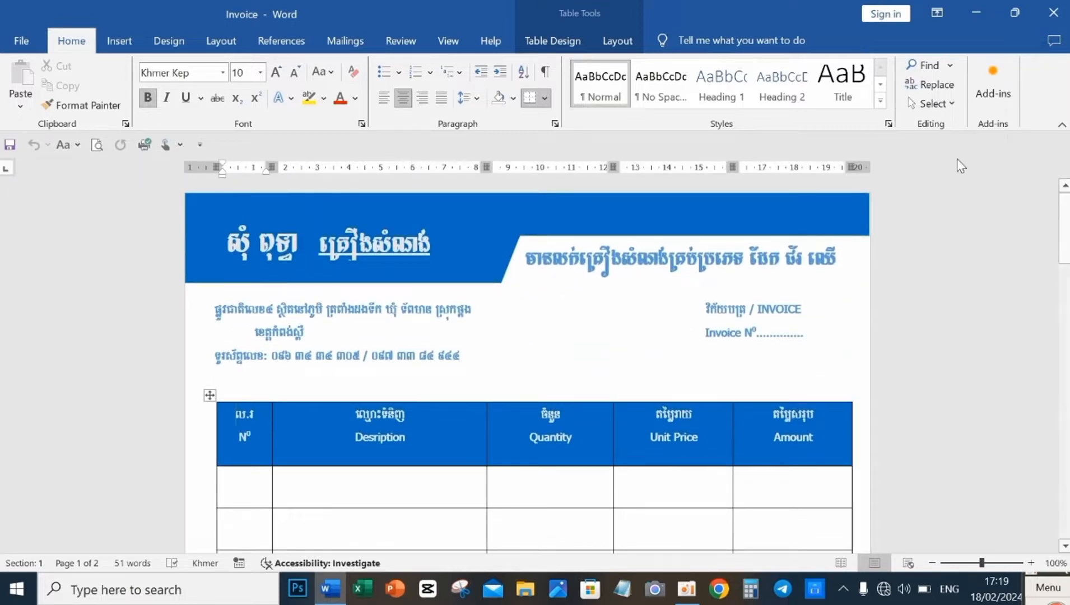
click(1053, 18)
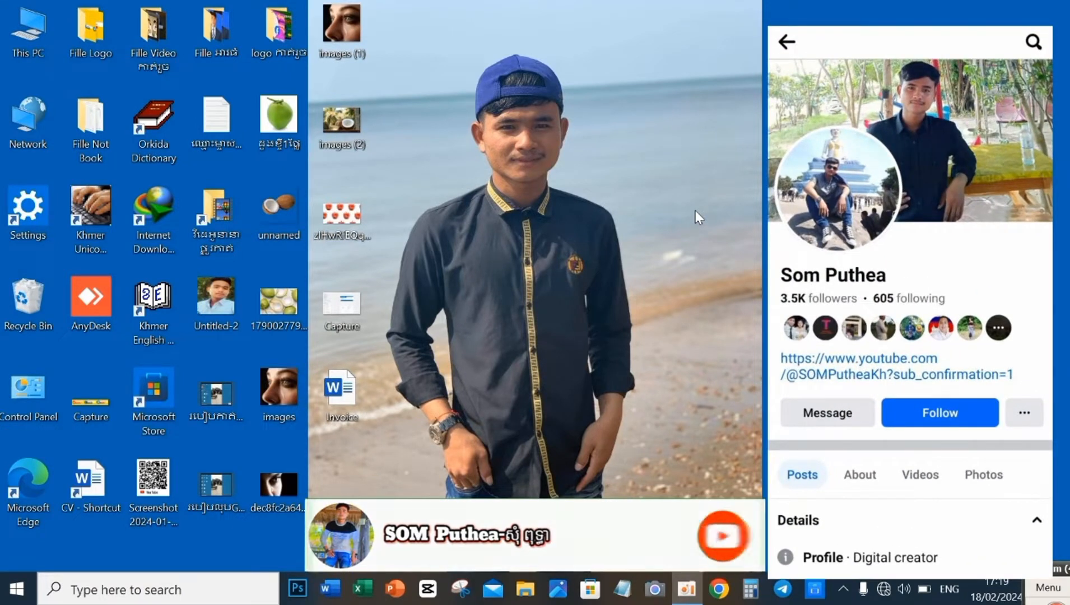
right_click(744, 231)
click(802, 279)
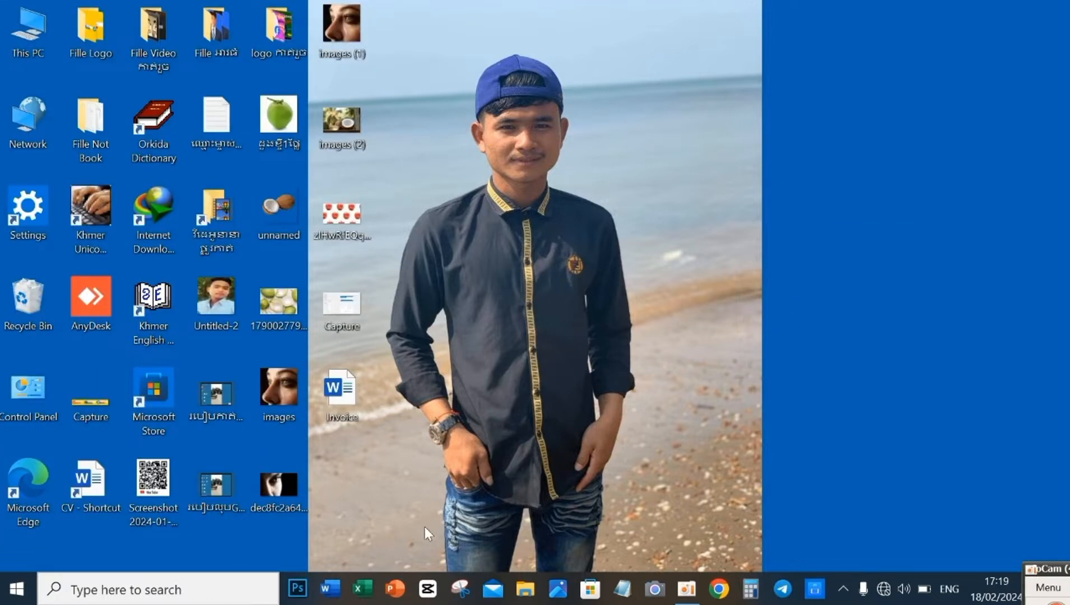
Start Word again, reopen the recent Invoice document and dismiss the notice above the page
click(331, 589)
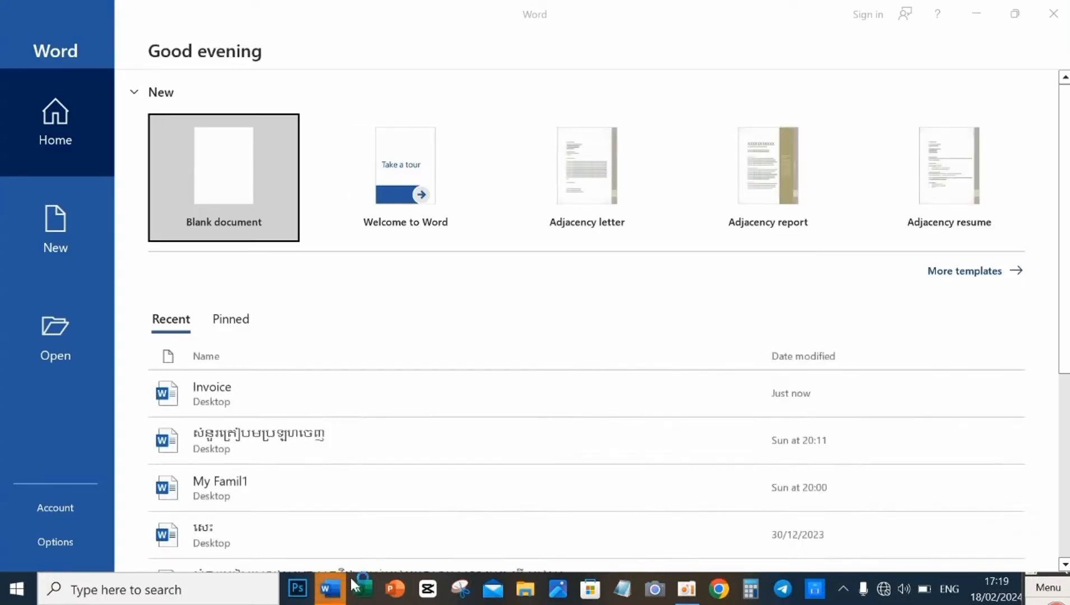
click(327, 398)
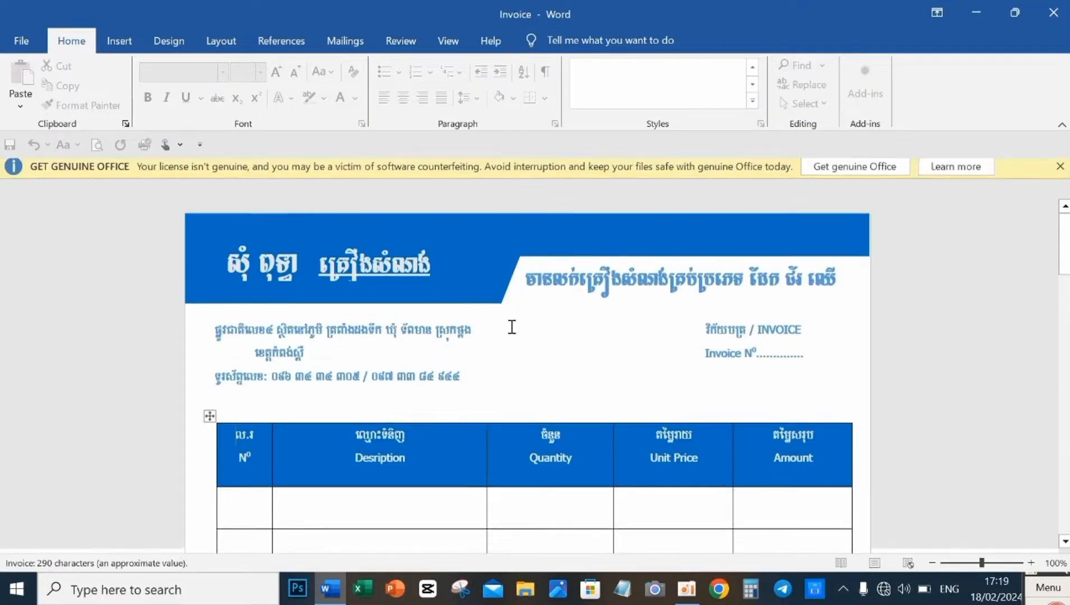
click(1060, 166)
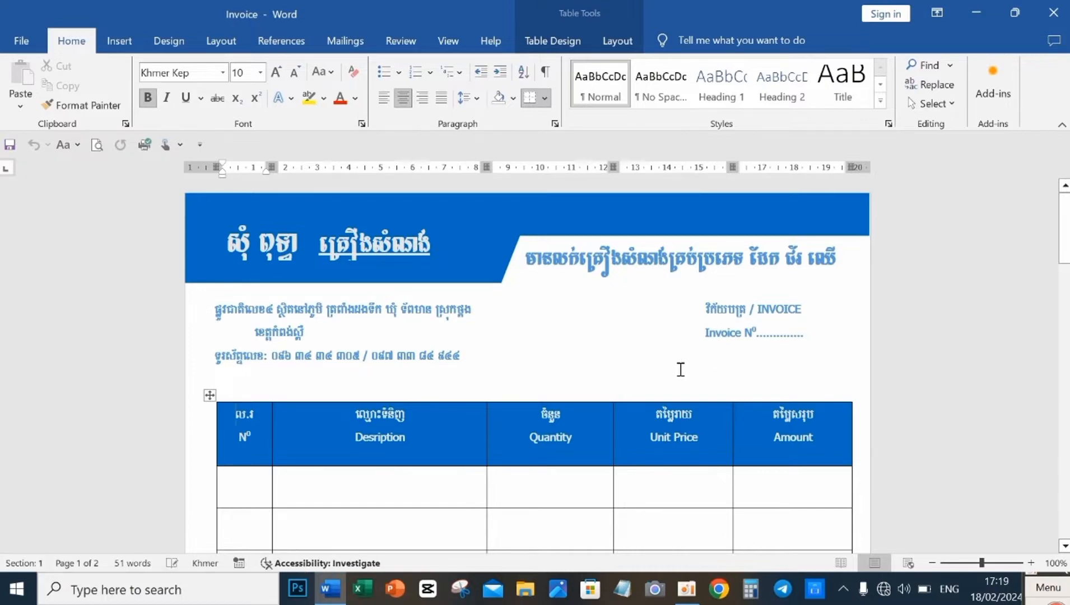
Insert a parallelogram about 12.15 cm wide and 2.06 cm high near the top of the blank second page
scroll(681, 369, up, 2)
scroll(680, 370, down, 3)
scroll(680, 370, down, 2)
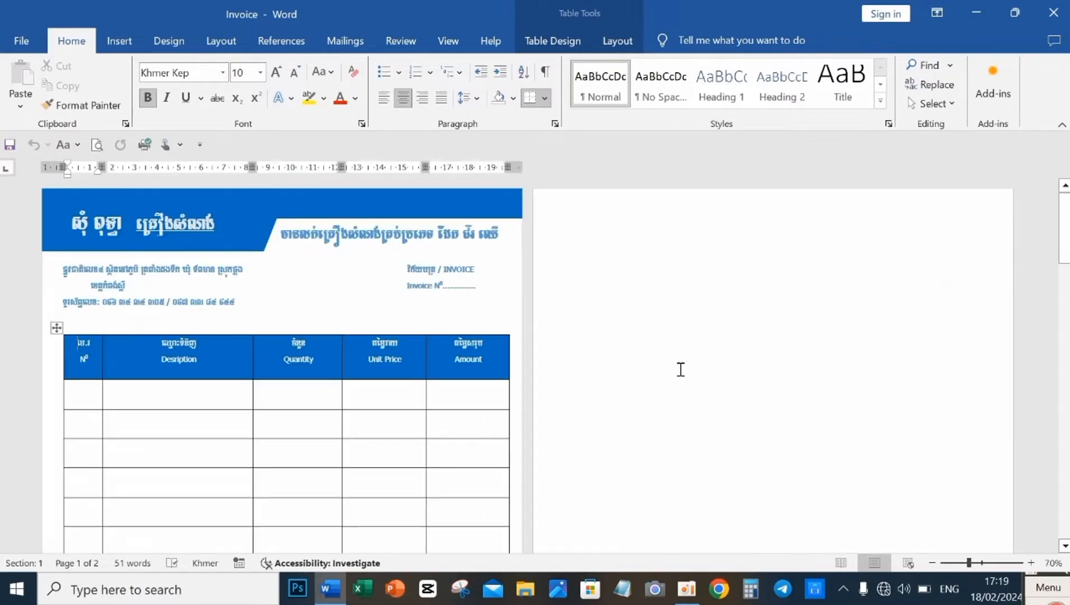
click(677, 246)
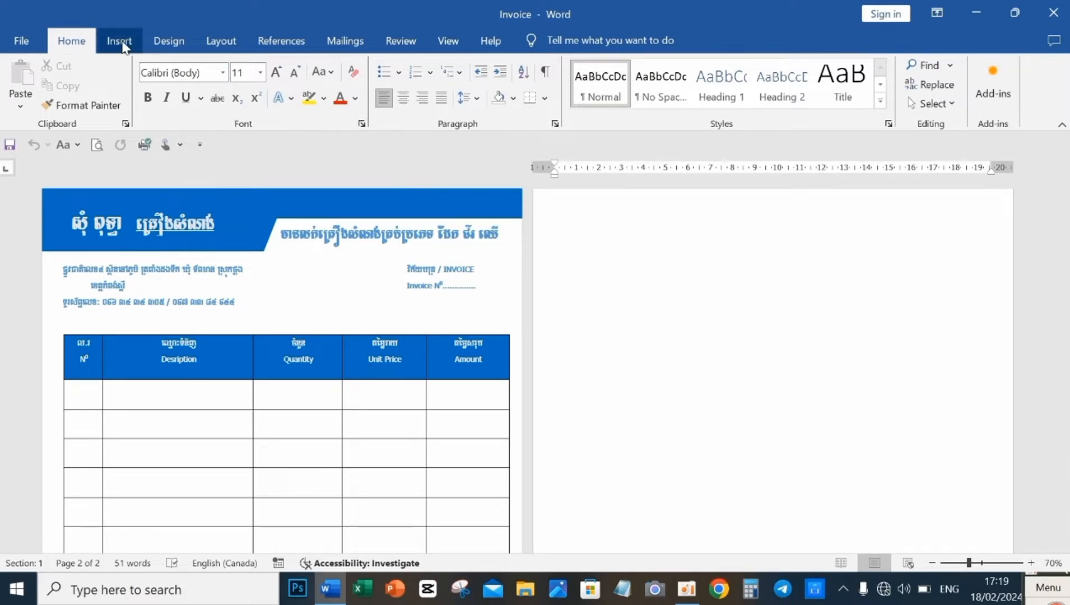
click(121, 44)
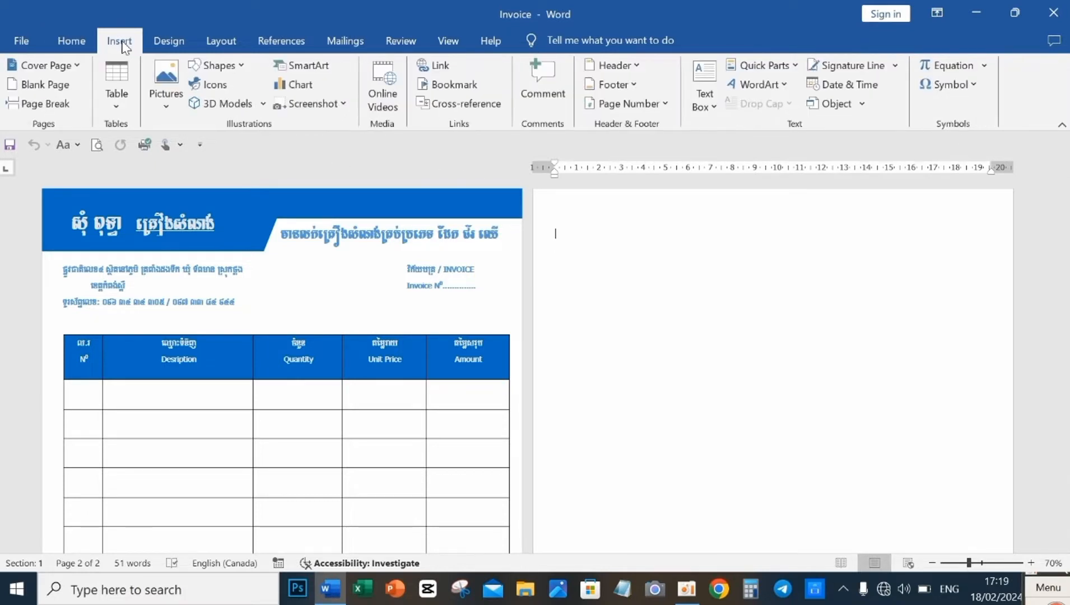
click(230, 67)
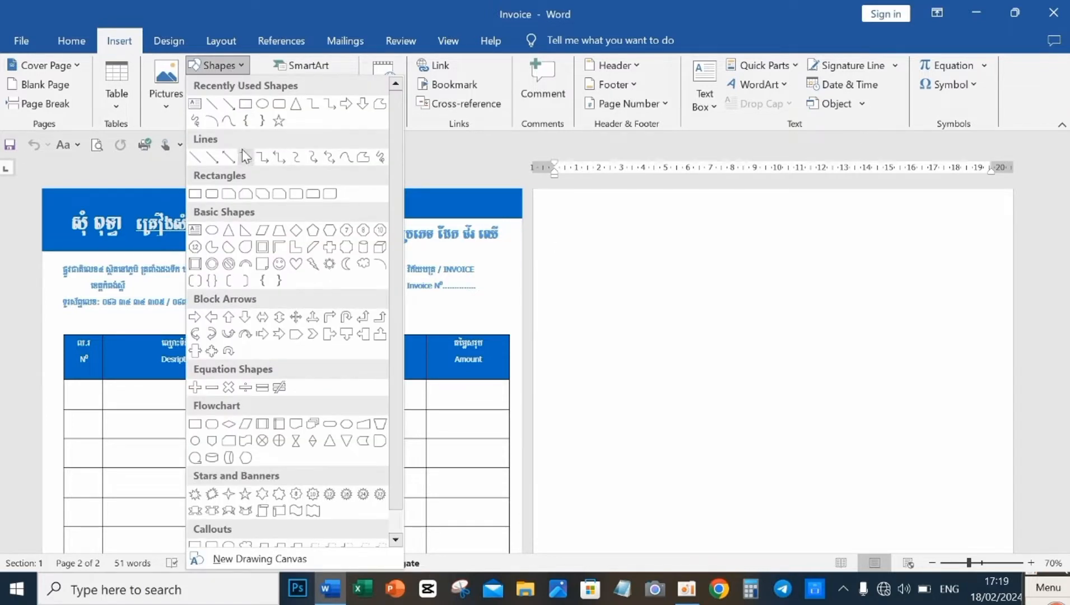
click(262, 231)
drag(554, 224, 824, 269)
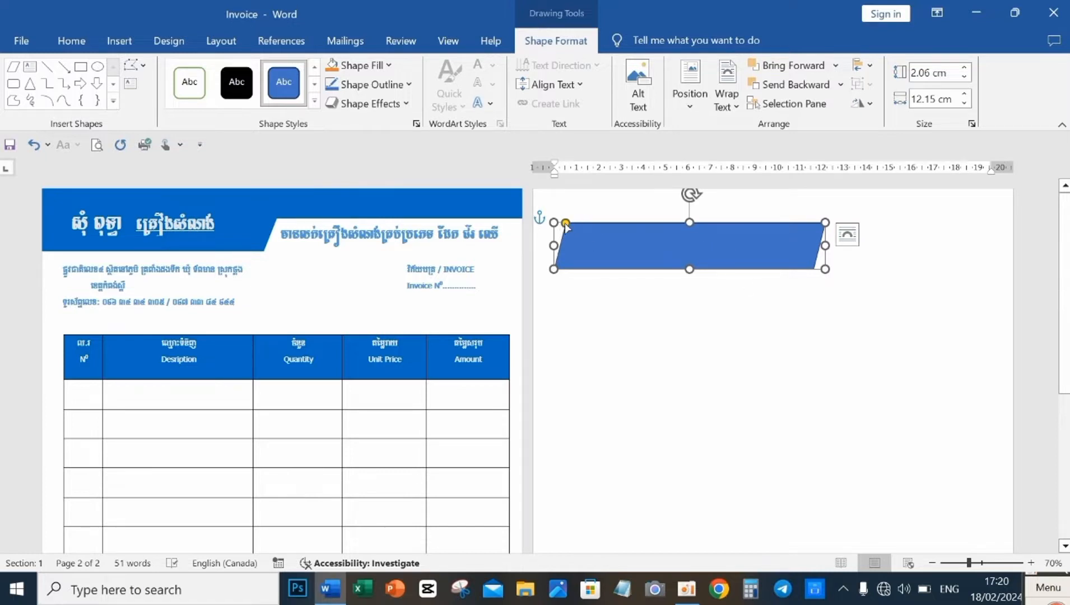
Increase the parallelogram's slant and move it into the second page's top-left corner, with its left slanted end off the page
drag(565, 224, 589, 225)
drag(691, 258, 637, 222)
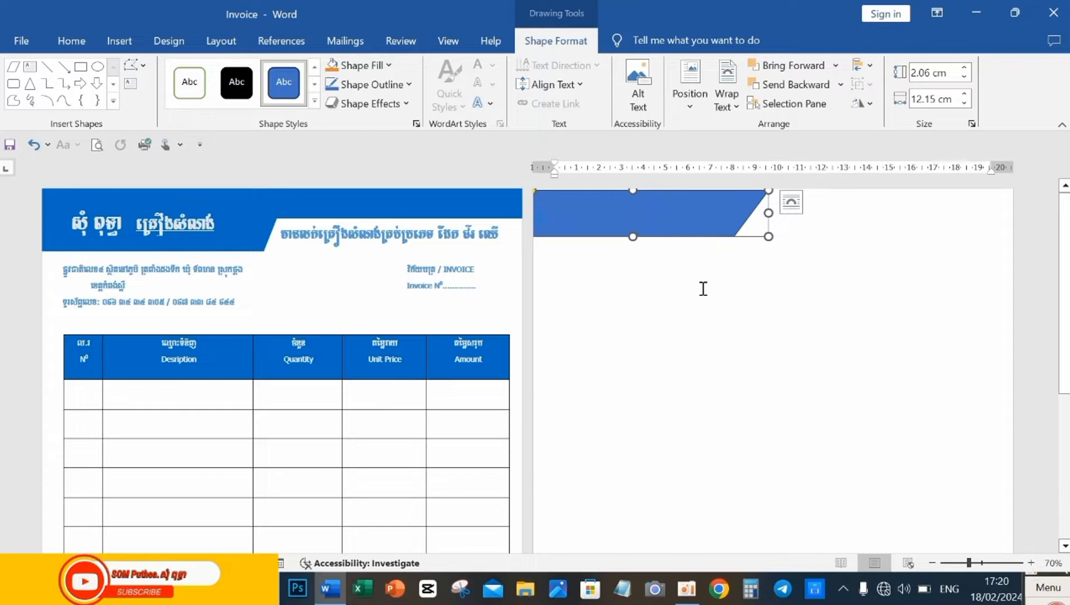
click(724, 272)
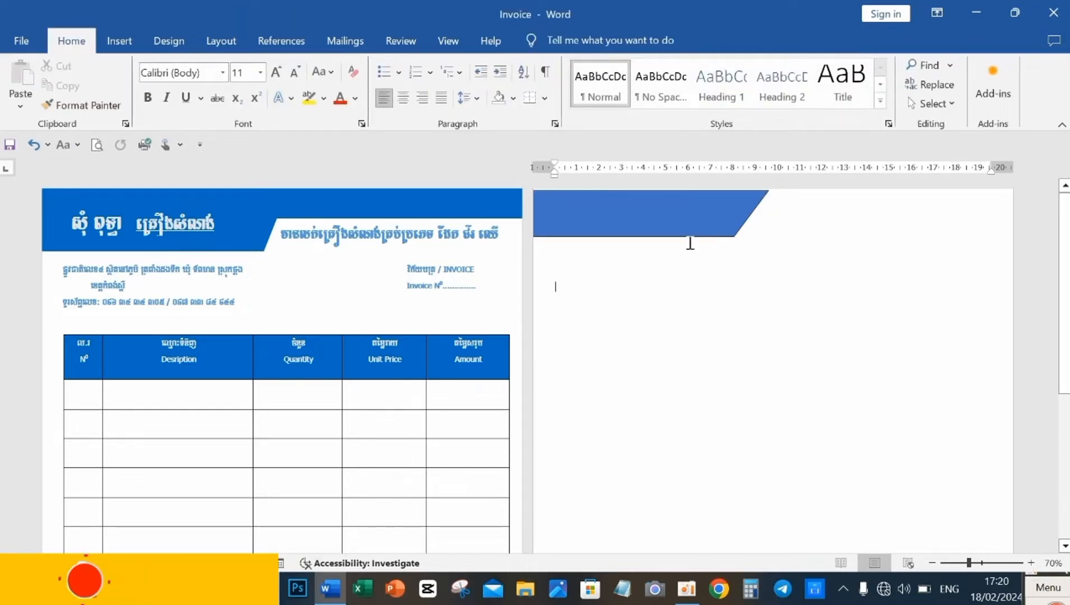
Remove the outline from the parallelogram at the top of the second page
click(715, 228)
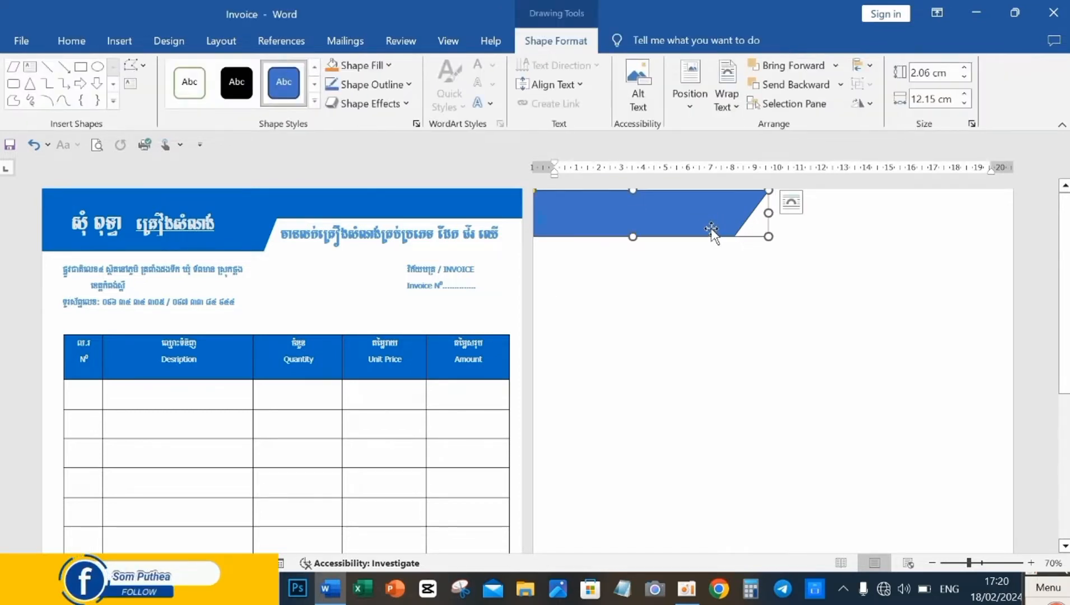
click(411, 87)
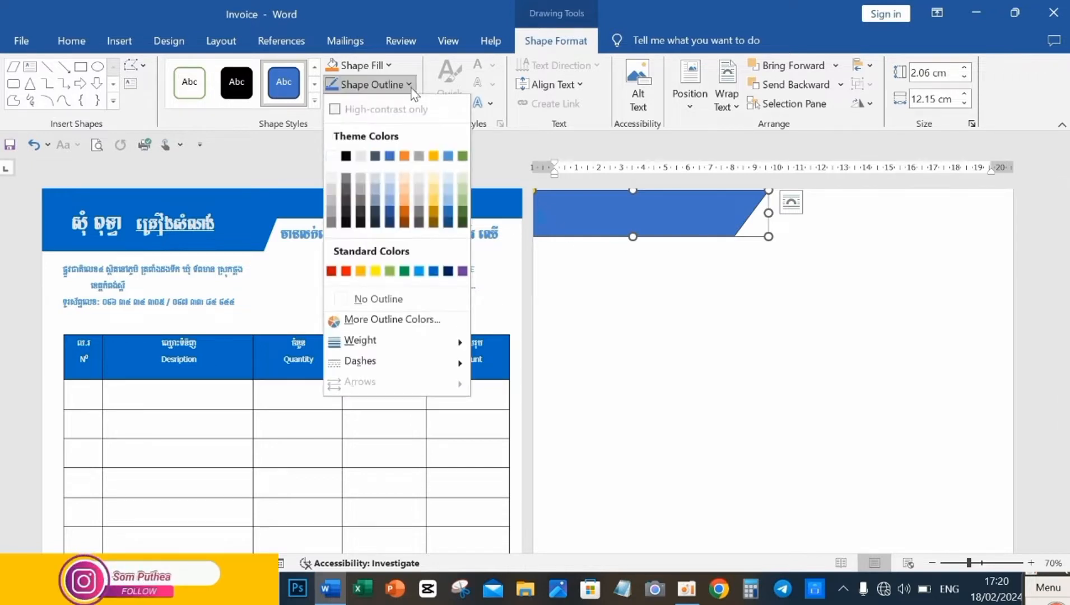
click(343, 297)
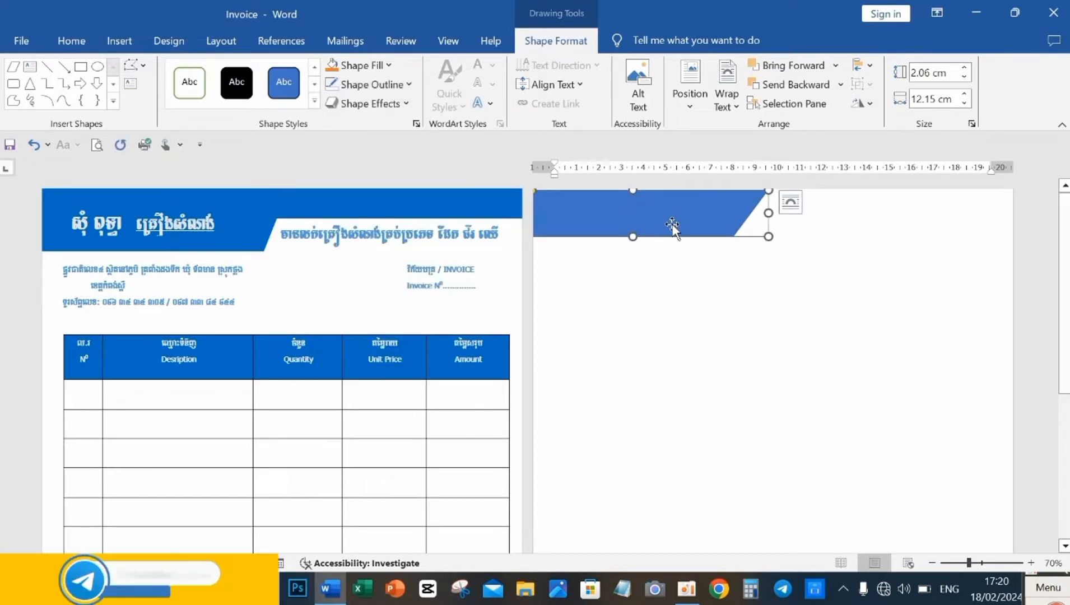
Duplicate the second page's header parallelogram toward the page's right side and reduce the copy's height to about 1.08 cm
click(336, 207)
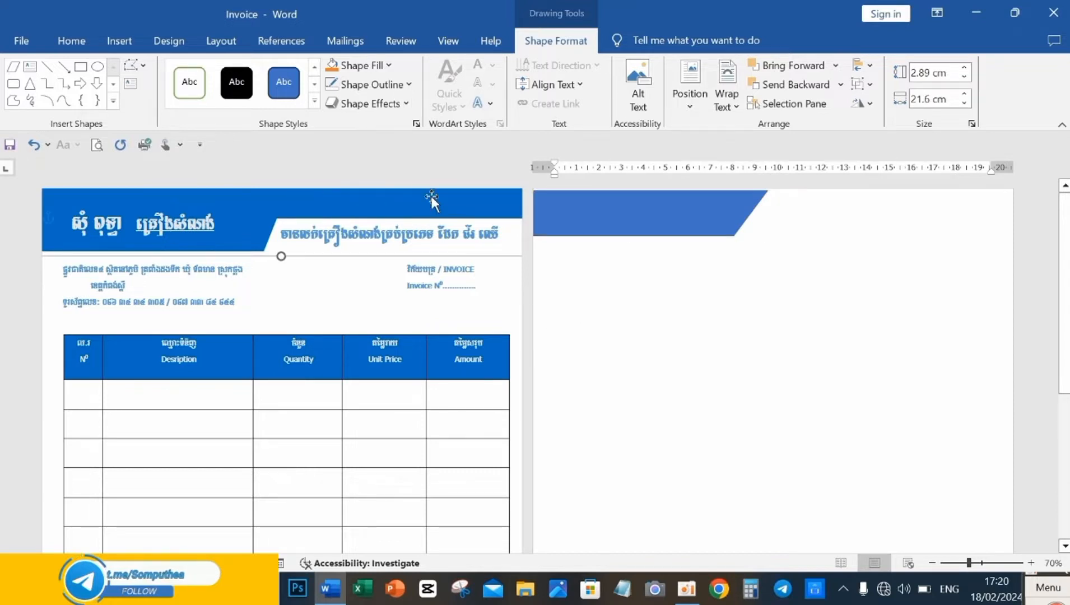
click(663, 219)
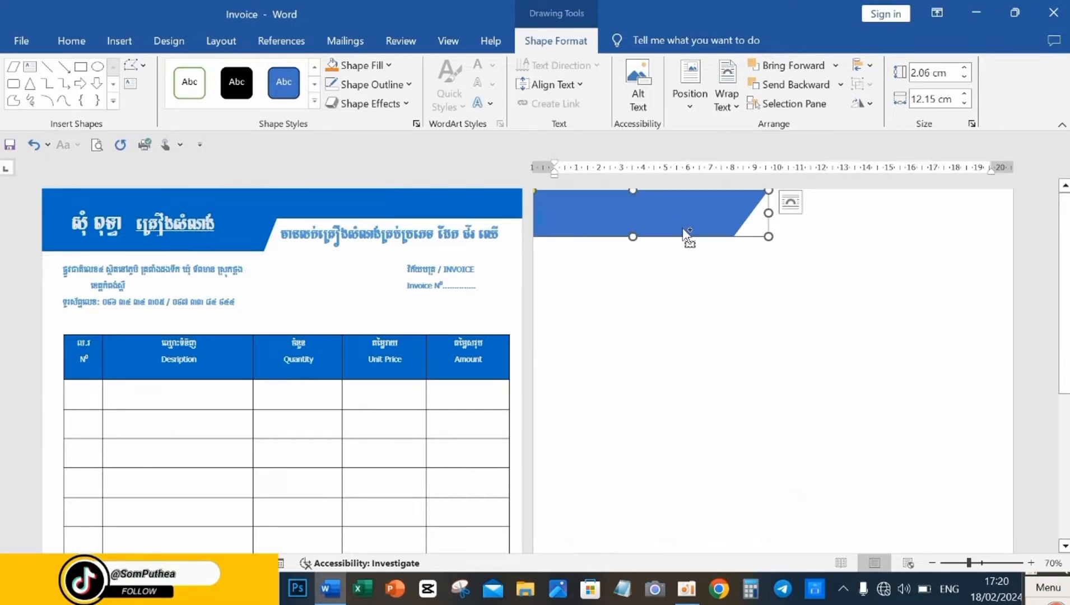
drag(688, 238, 931, 232)
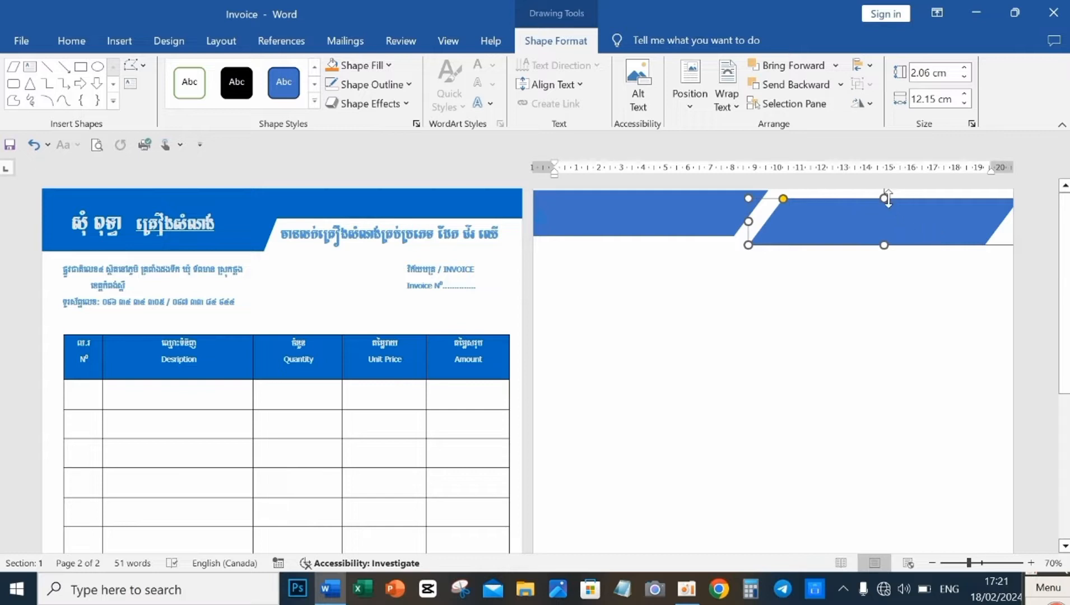
drag(885, 197, 894, 221)
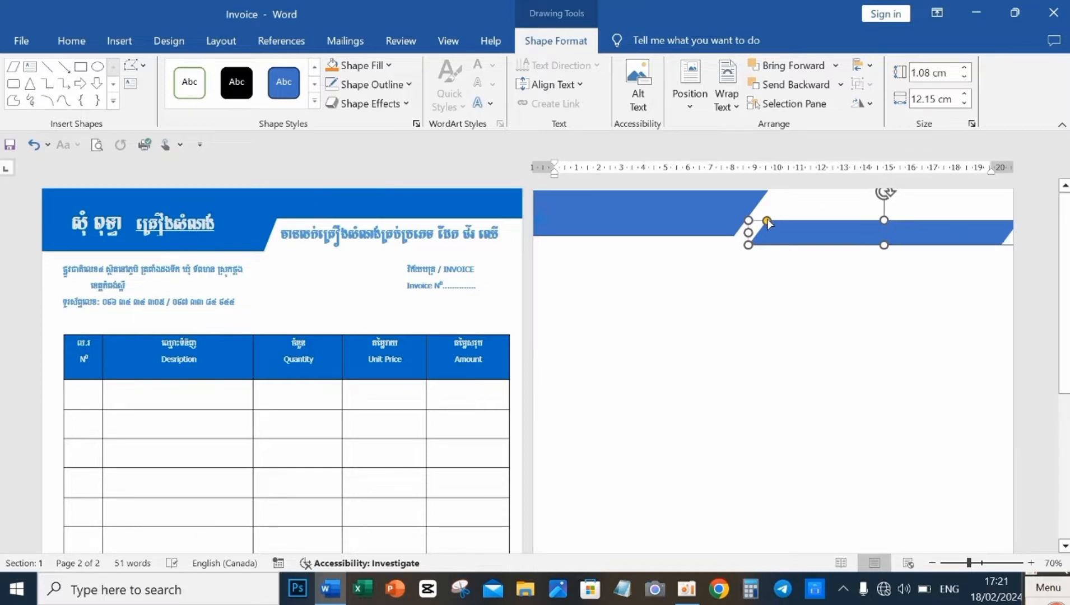
Move the thinner parallelogram to the second page's top edge against the first one and widen it past the right page edge
drag(767, 221, 767, 224)
drag(889, 234, 887, 203)
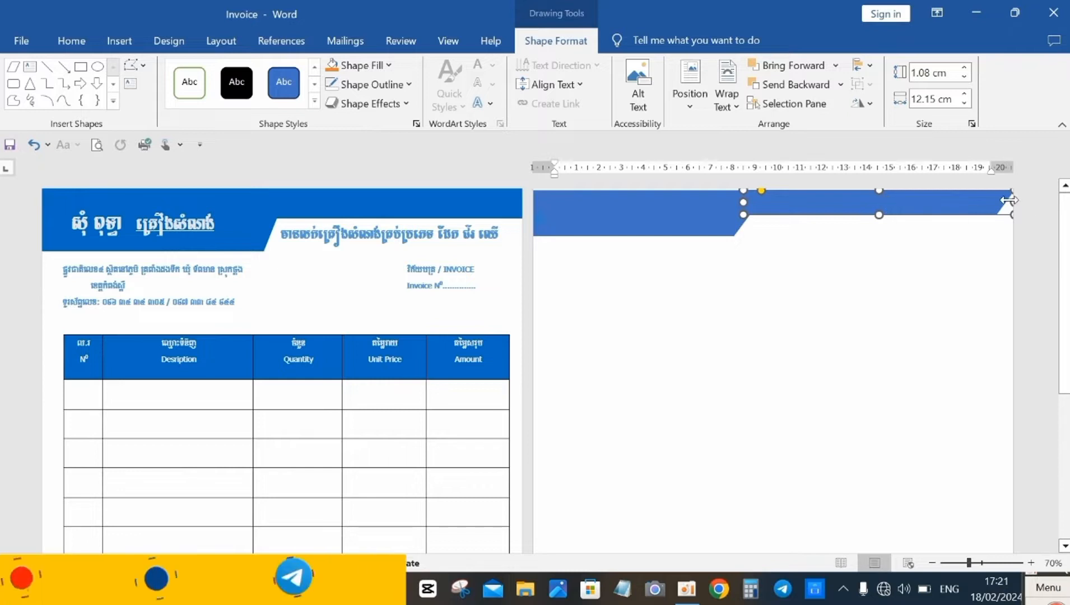
drag(1011, 200, 1036, 200)
click(863, 263)
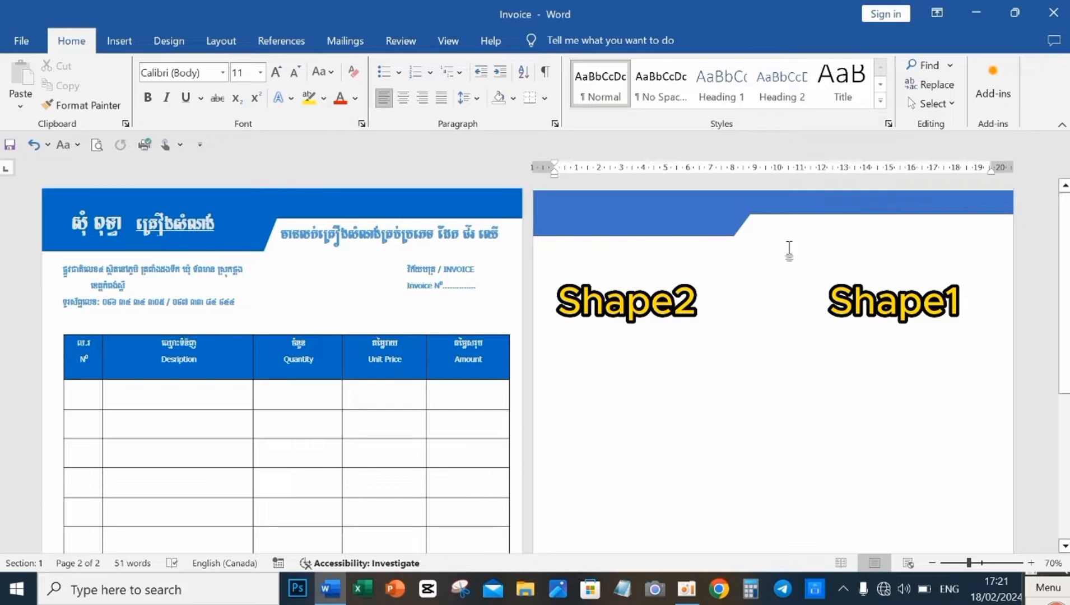
click(852, 207)
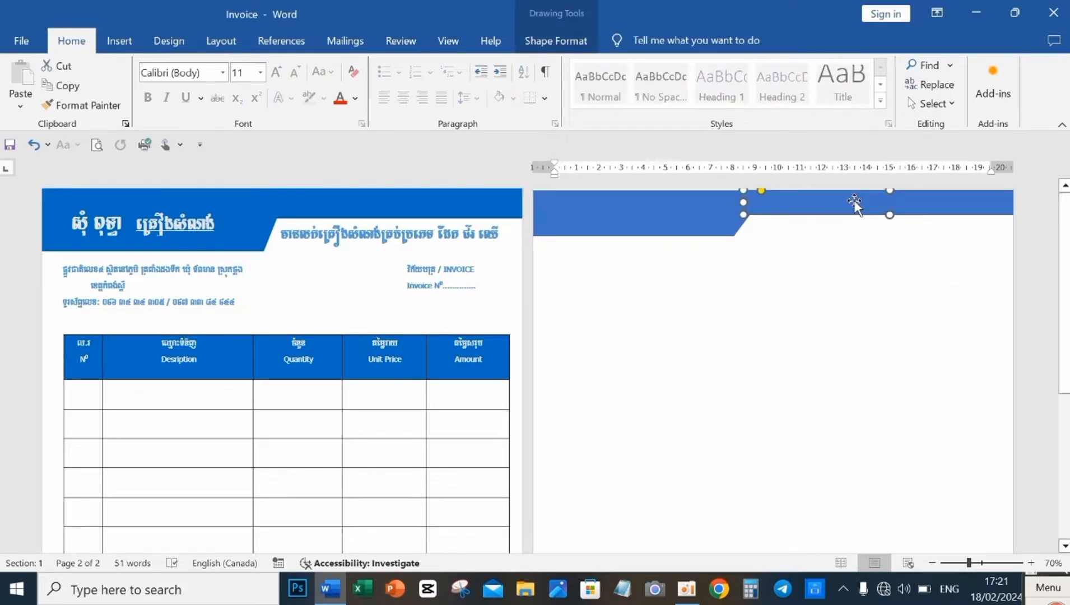
key(shift)
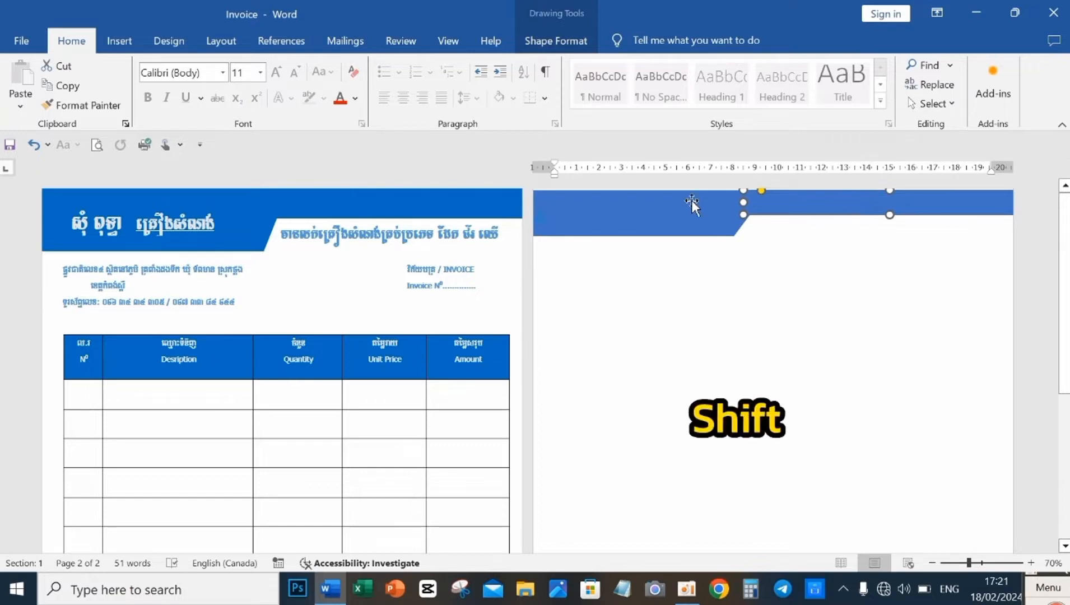
shift+click(679, 219)
right_click(718, 280)
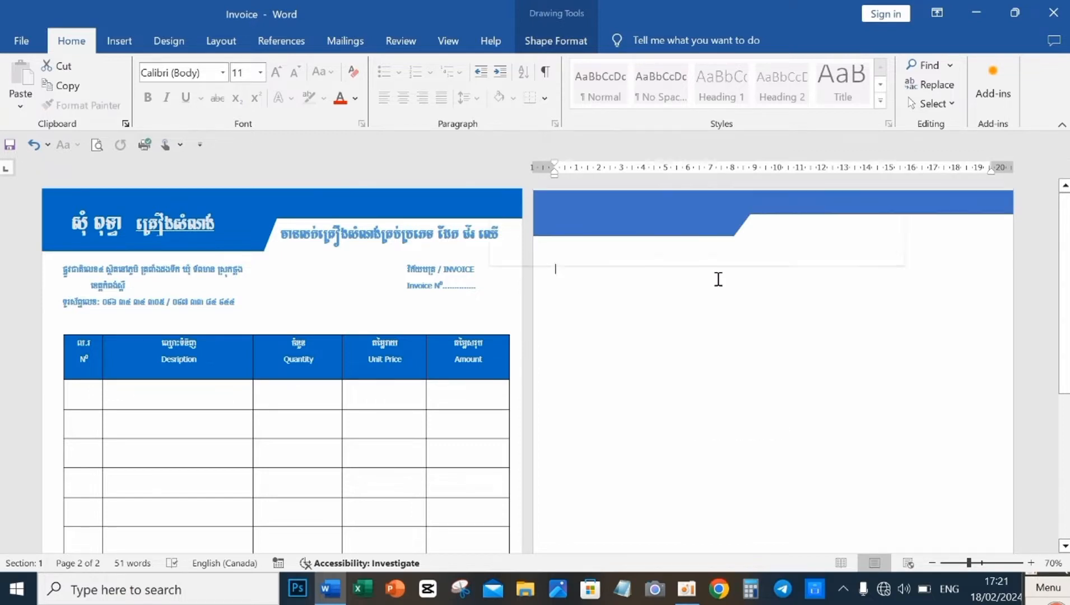
click(656, 302)
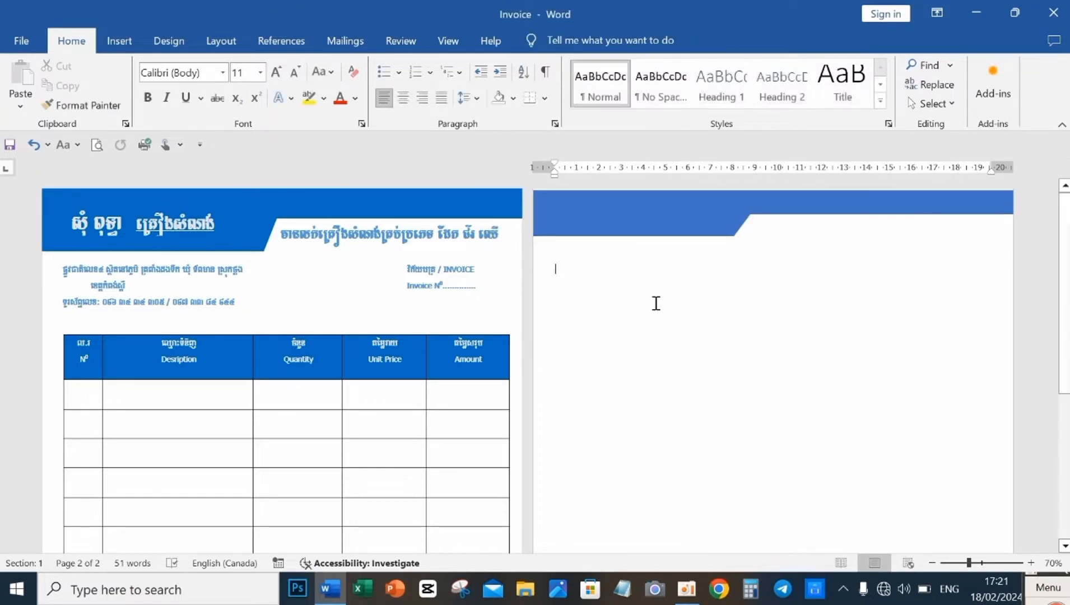
Group the two header parallelograms on the second page into one object
click(843, 203)
shift+click(648, 218)
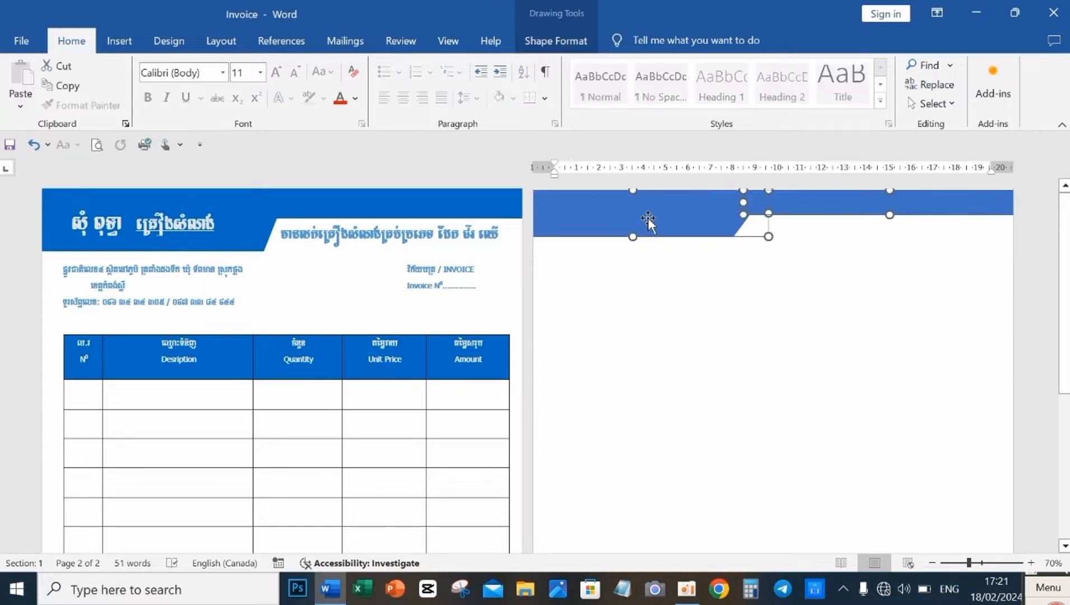
right_click(680, 220)
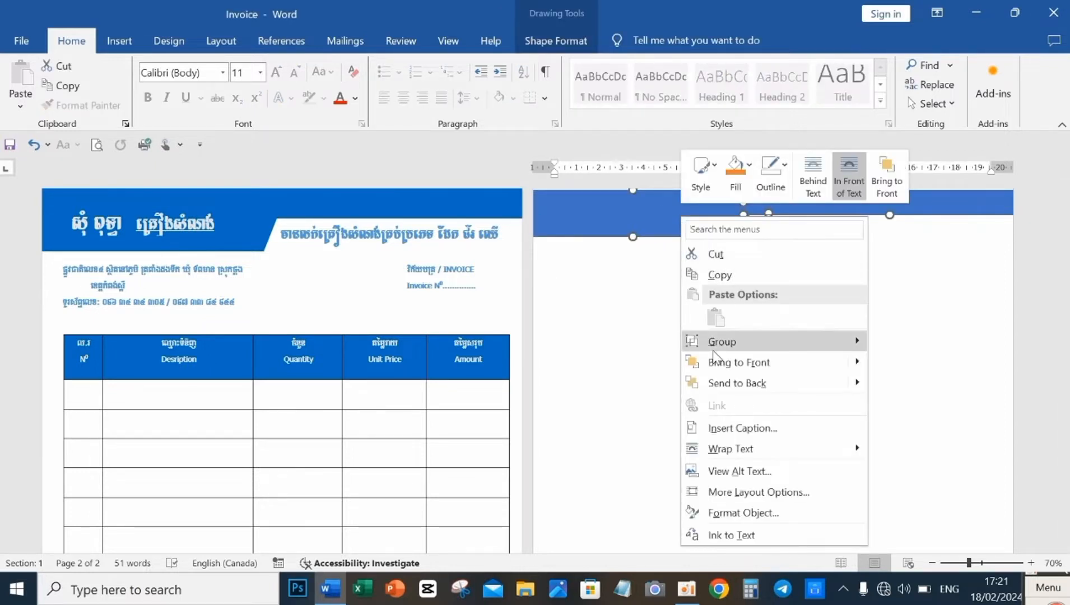
mouse_move(731, 349)
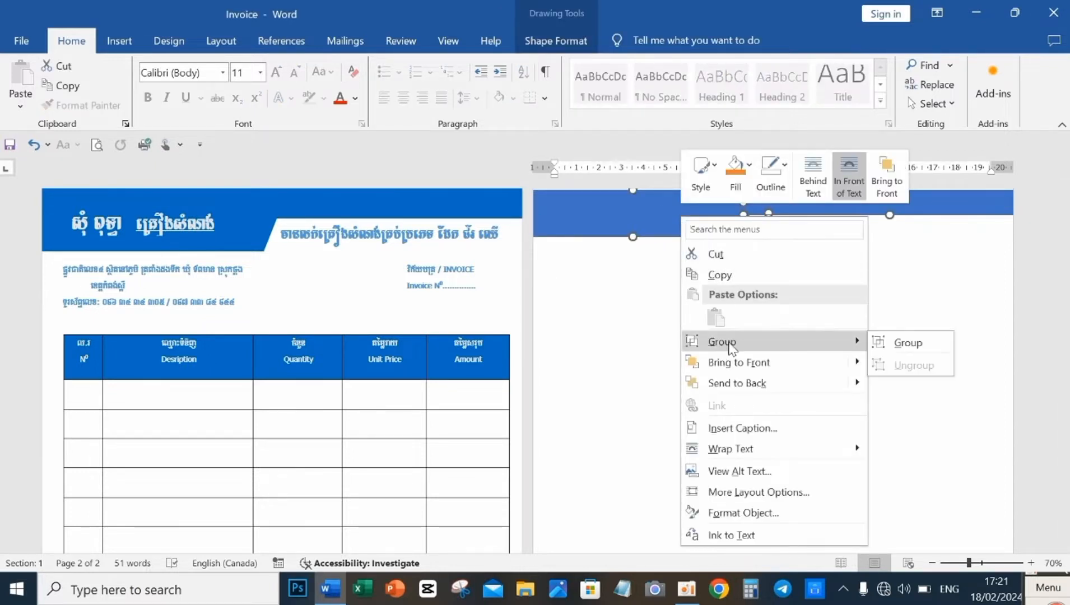
click(908, 342)
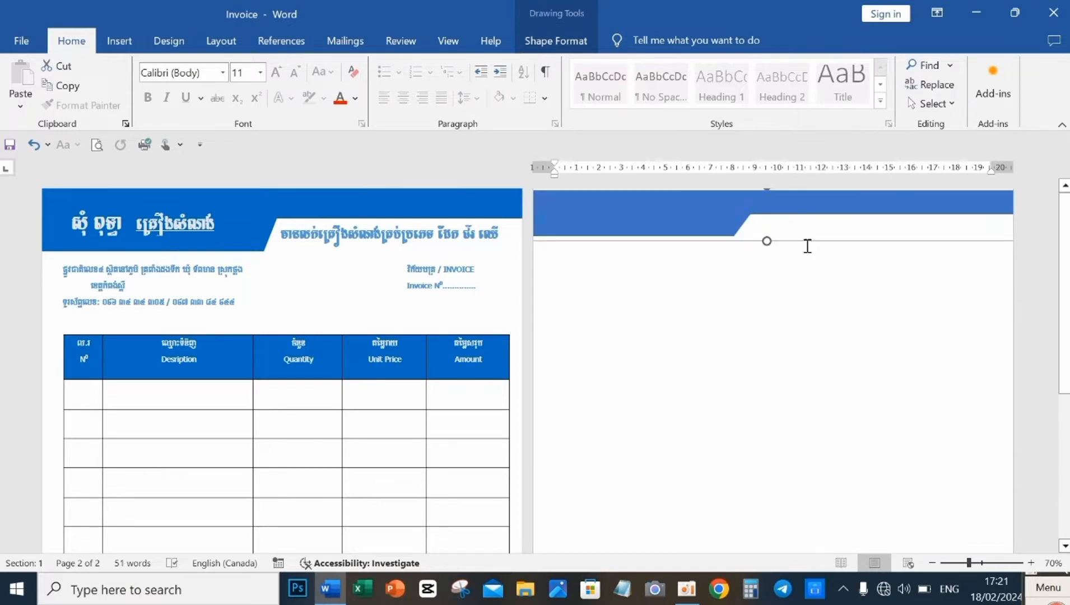
Move the grouped banner flush with the second page's top edge and stretch it to about 2.49 cm high
mouse_move(804, 244)
mouse_down()
mouse_move(807, 285)
mouse_move(800, 237)
mouse_up()
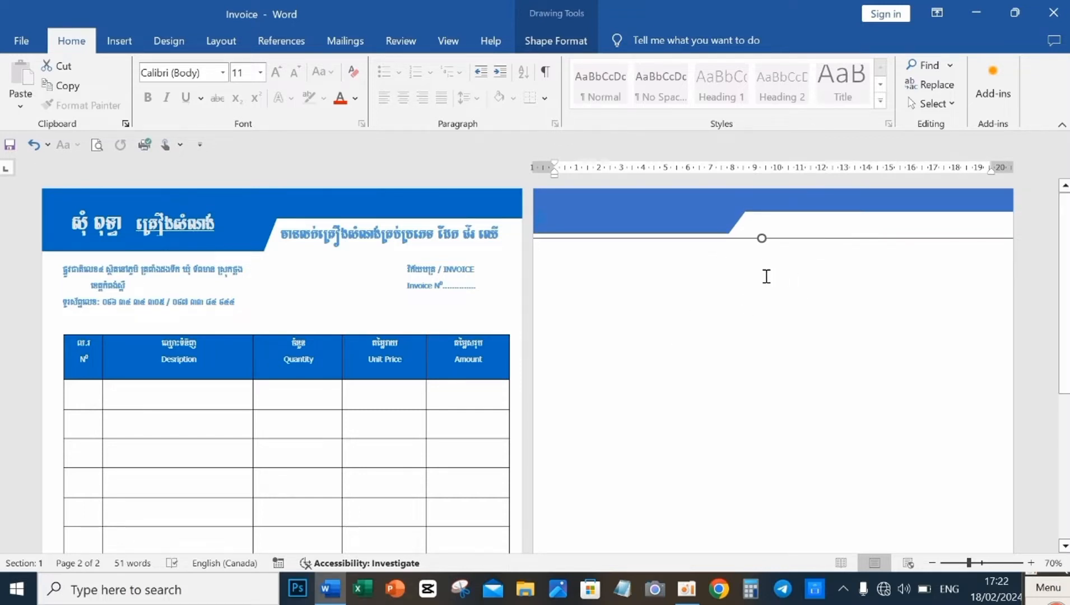
mouse_move(761, 241)
mouse_down()
mouse_move(759, 294)
mouse_move(754, 243)
mouse_move(793, 293)
mouse_move(796, 248)
mouse_up()
click(774, 305)
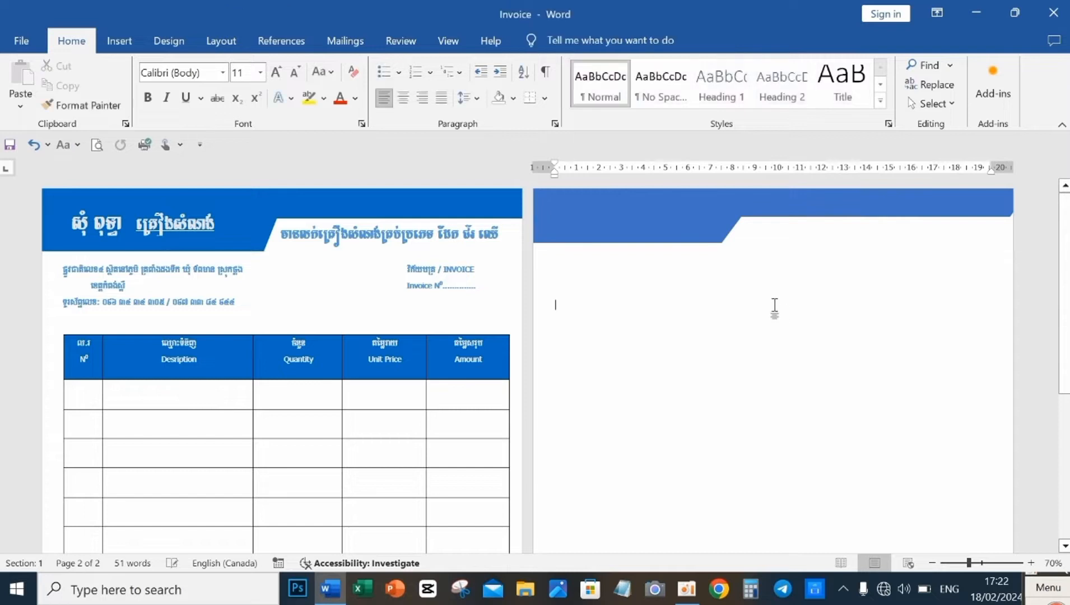
click(948, 210)
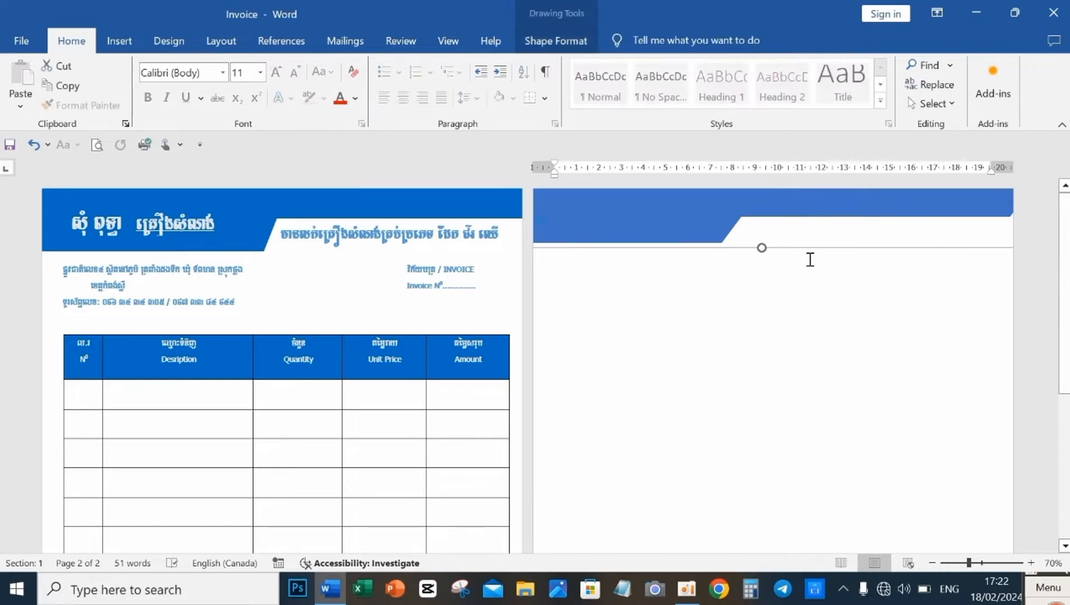
click(757, 289)
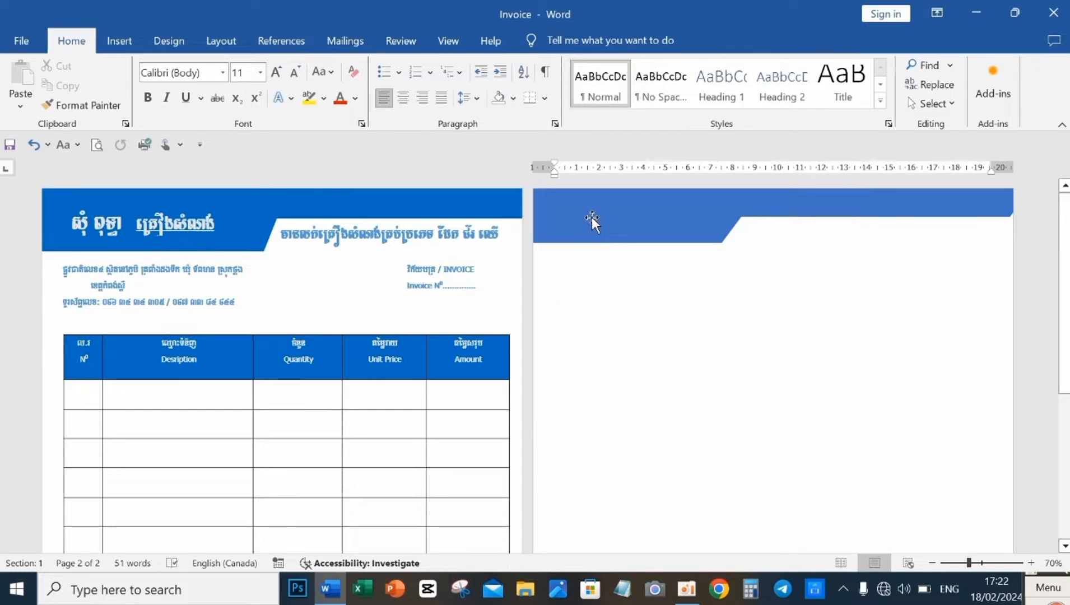
Draw a text box about 7.54 cm wide and 1.26 cm high over the left part of the second page's banner
click(119, 42)
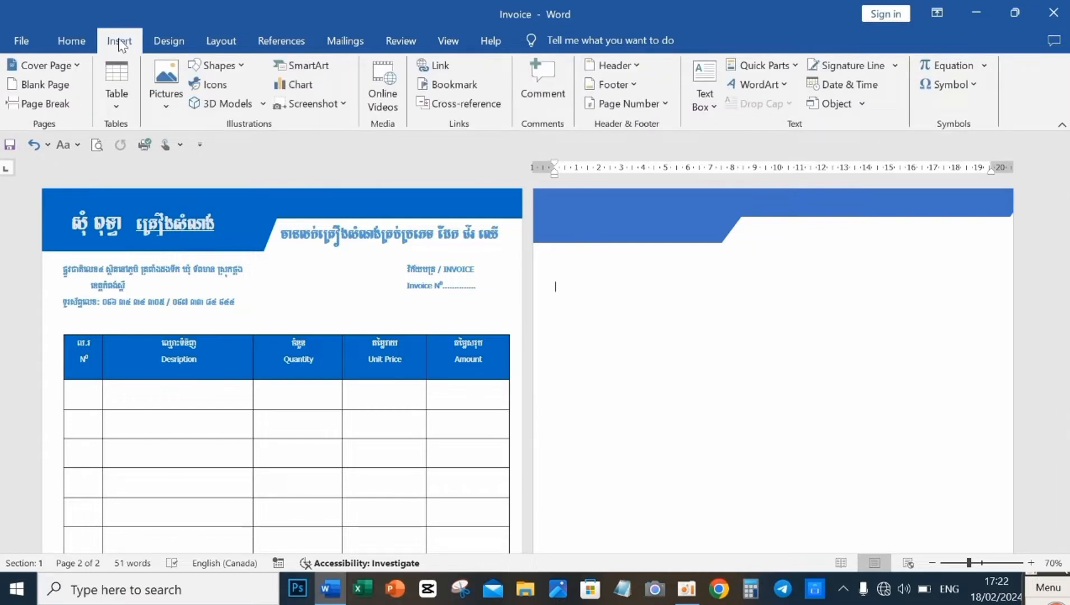
click(238, 67)
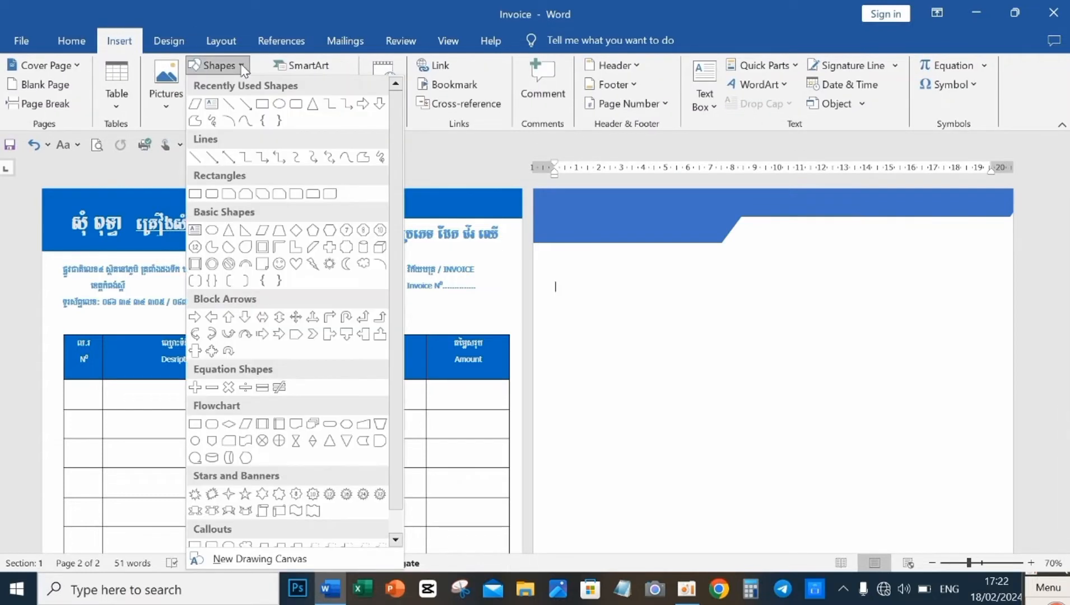
click(212, 105)
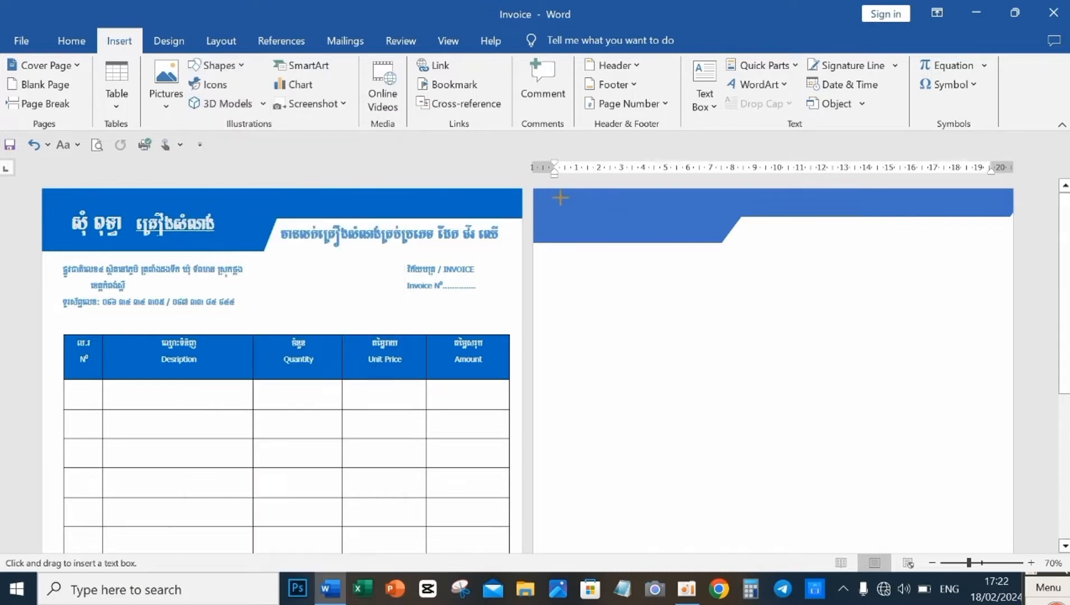
mouse_move(555, 202)
mouse_down()
mouse_move(710, 220)
mouse_move(727, 240)
mouse_move(723, 230)
mouse_up()
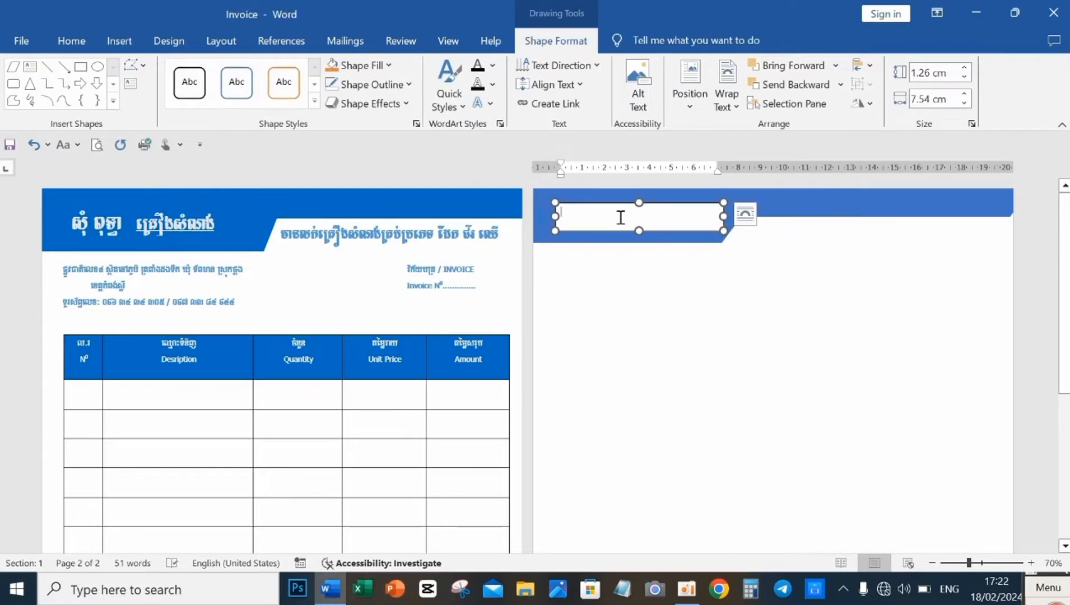
Copy the Khmer shop title from the first page's banner into the new text box on the second page
click(130, 230)
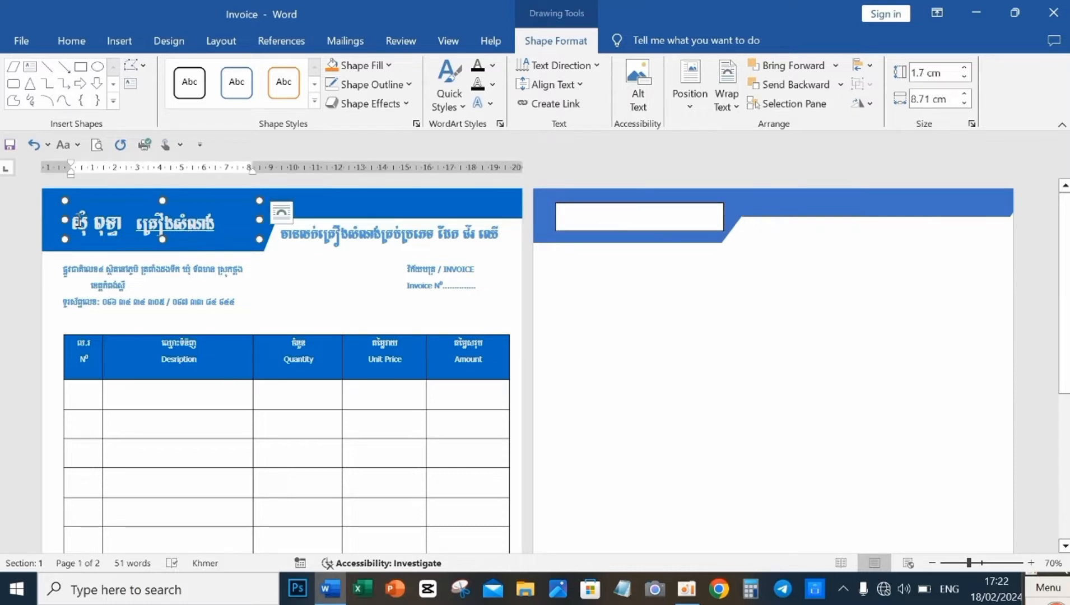
drag(74, 217, 221, 224)
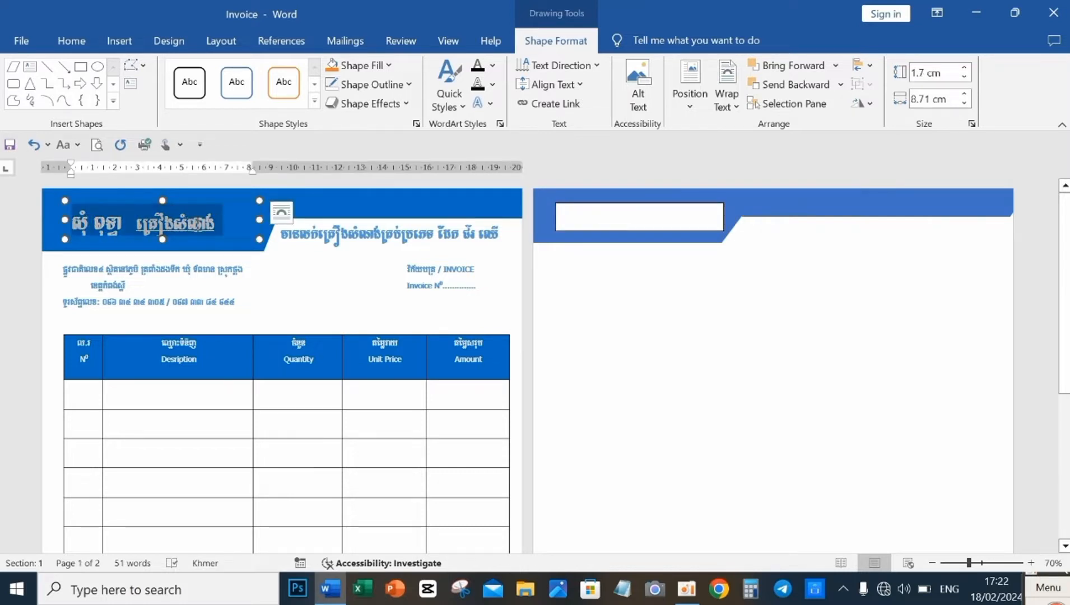
right_click(187, 224)
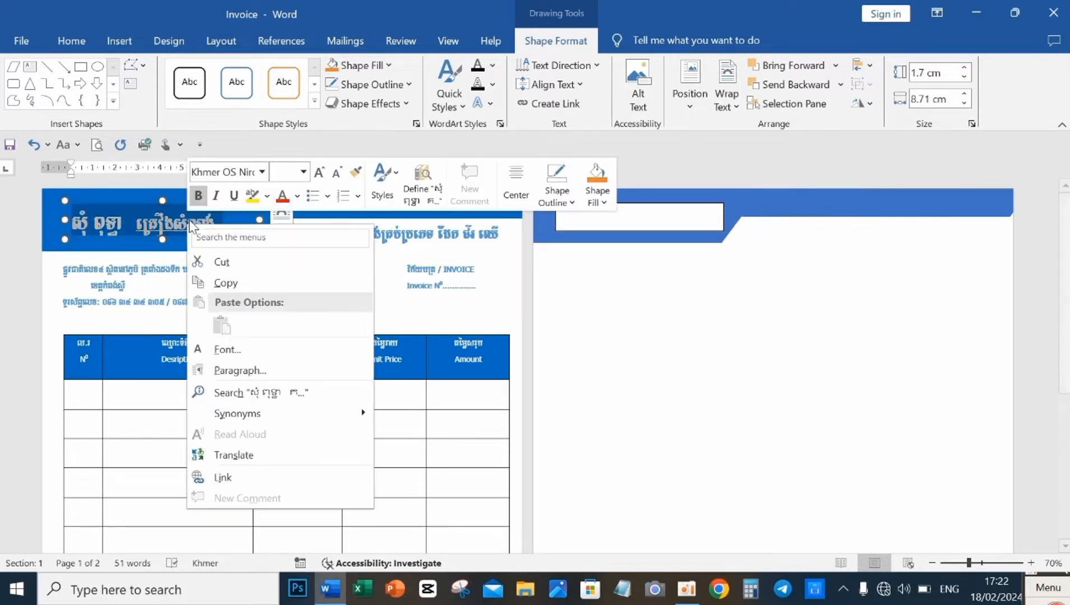
click(232, 285)
click(602, 214)
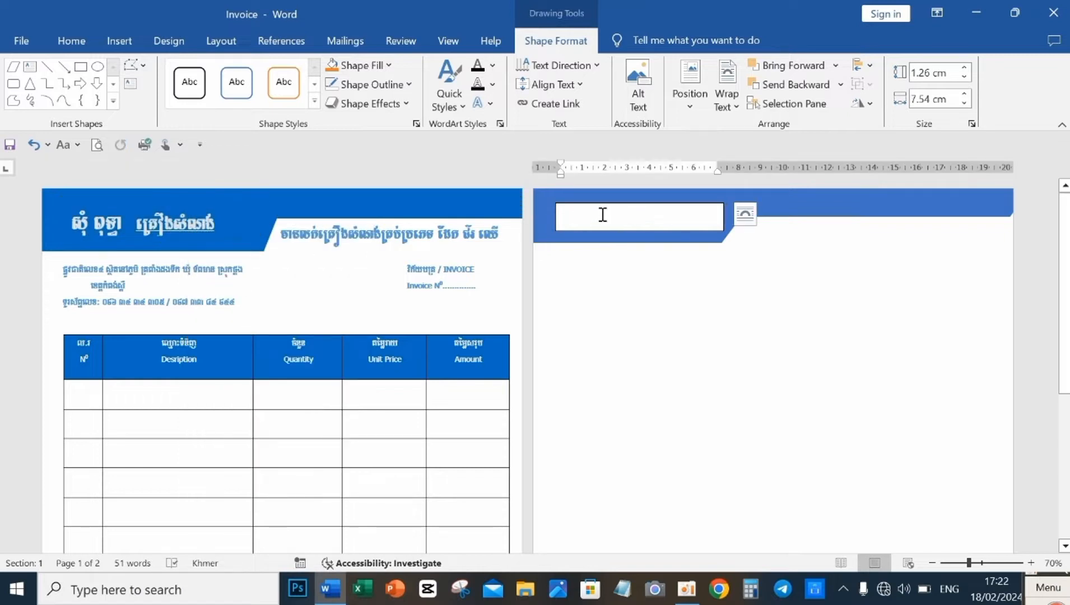
key(ctrl+v)
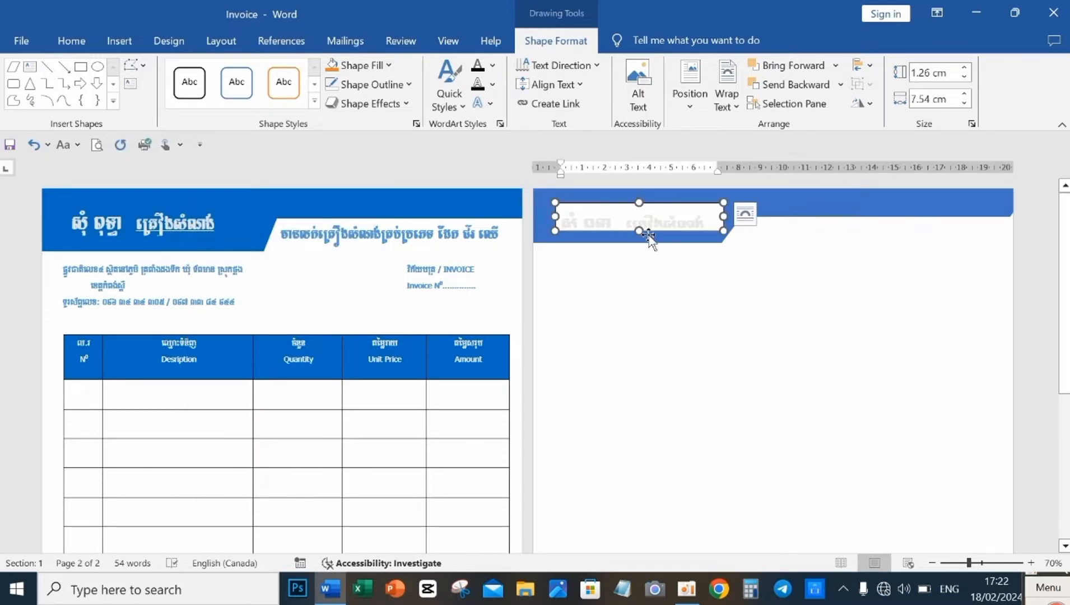
Increase the title text box's height to about 1.58 cm and shift it slightly up and left within the banner
drag(638, 230, 669, 227)
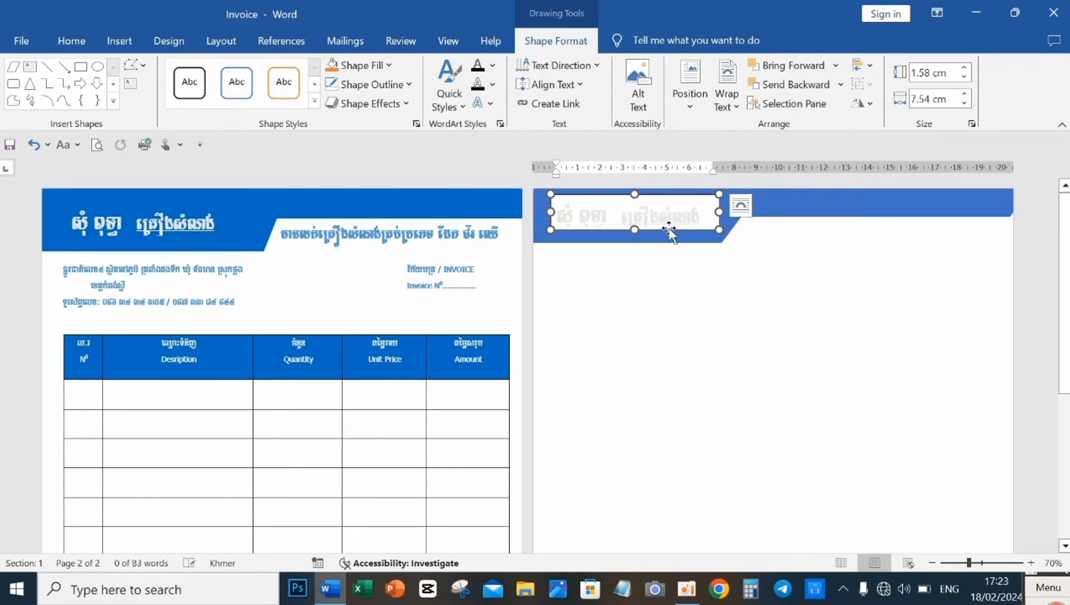
click(686, 243)
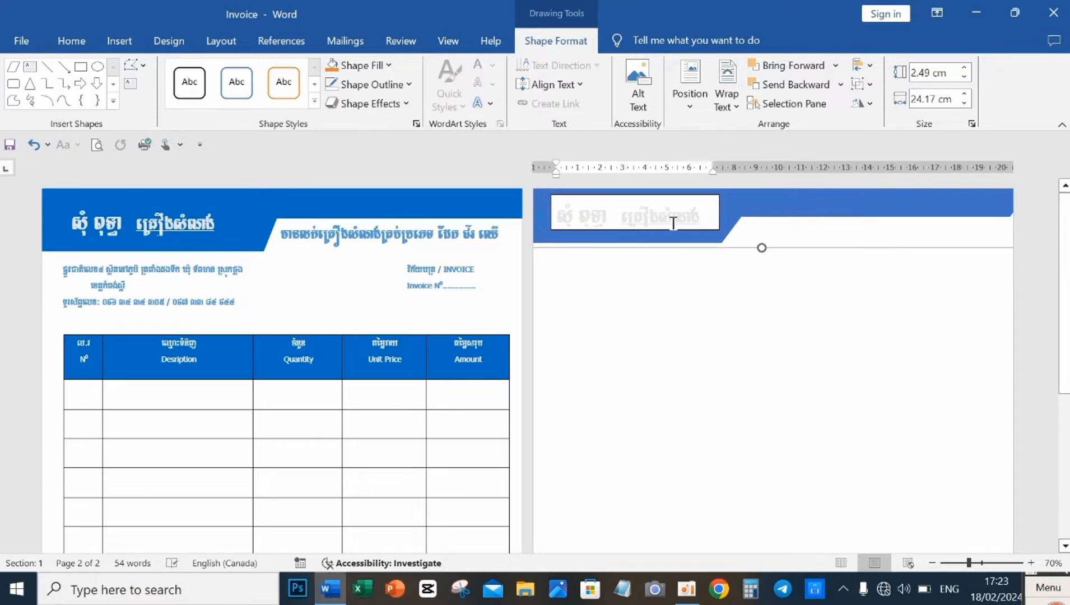
Remove the fill and the outline from the title text box on the second page's banner
click(665, 212)
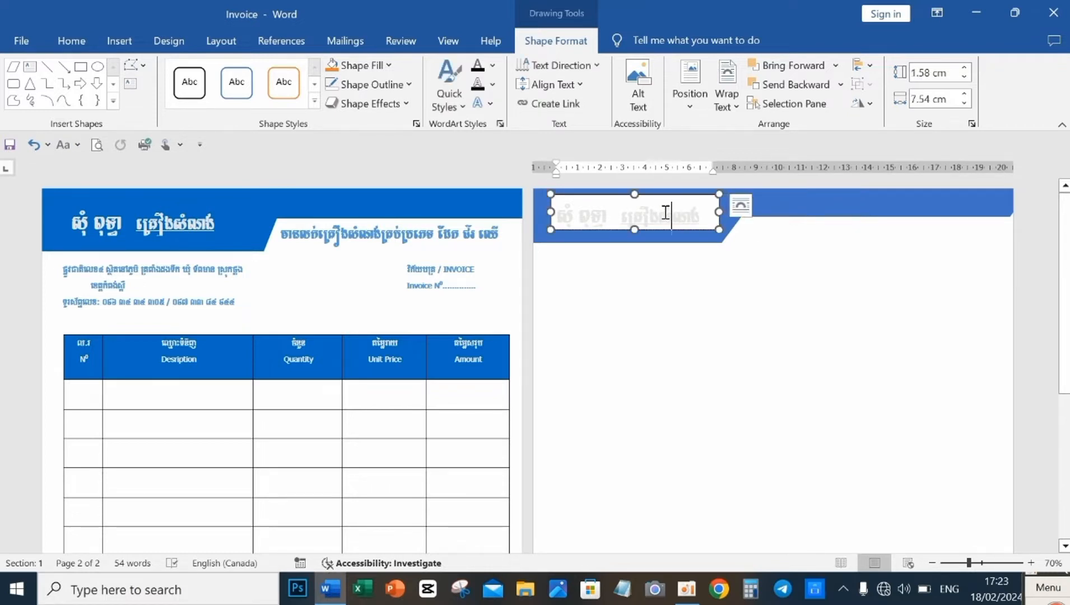
click(394, 66)
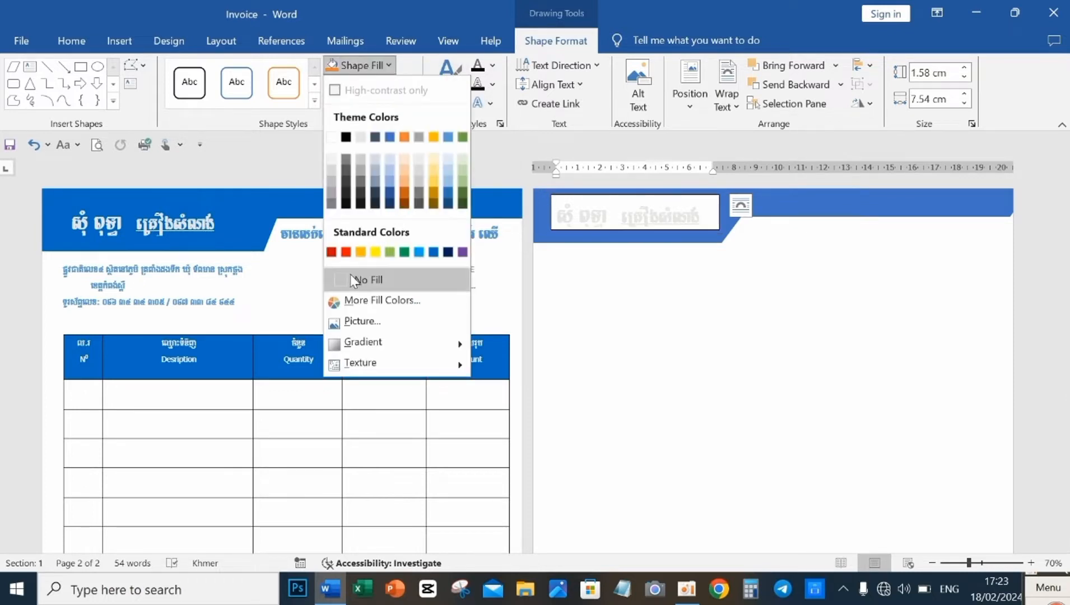
click(346, 278)
click(717, 271)
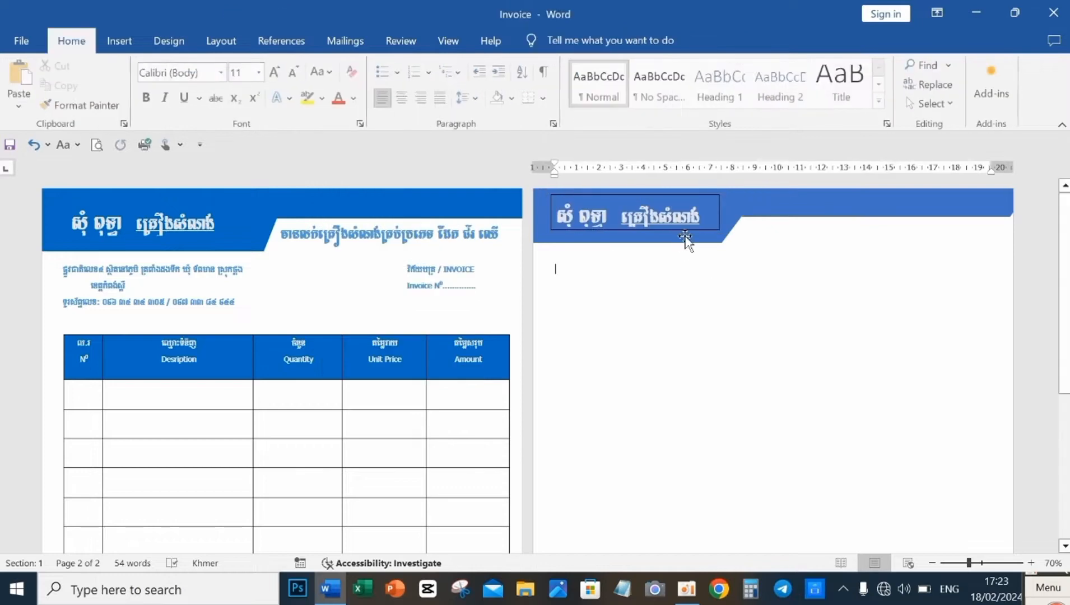
click(695, 228)
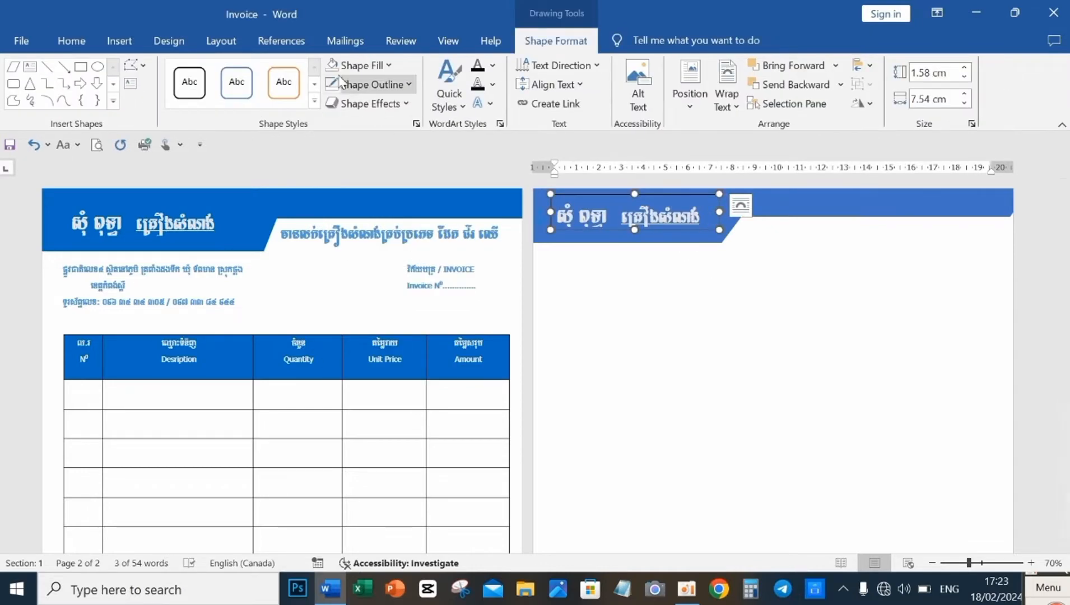
click(409, 85)
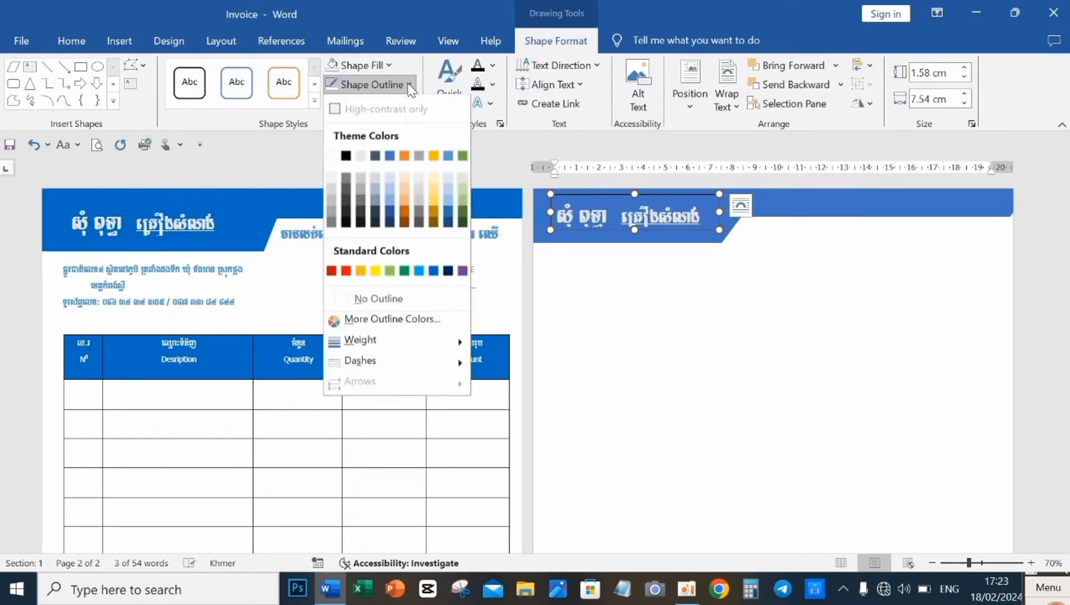
click(381, 298)
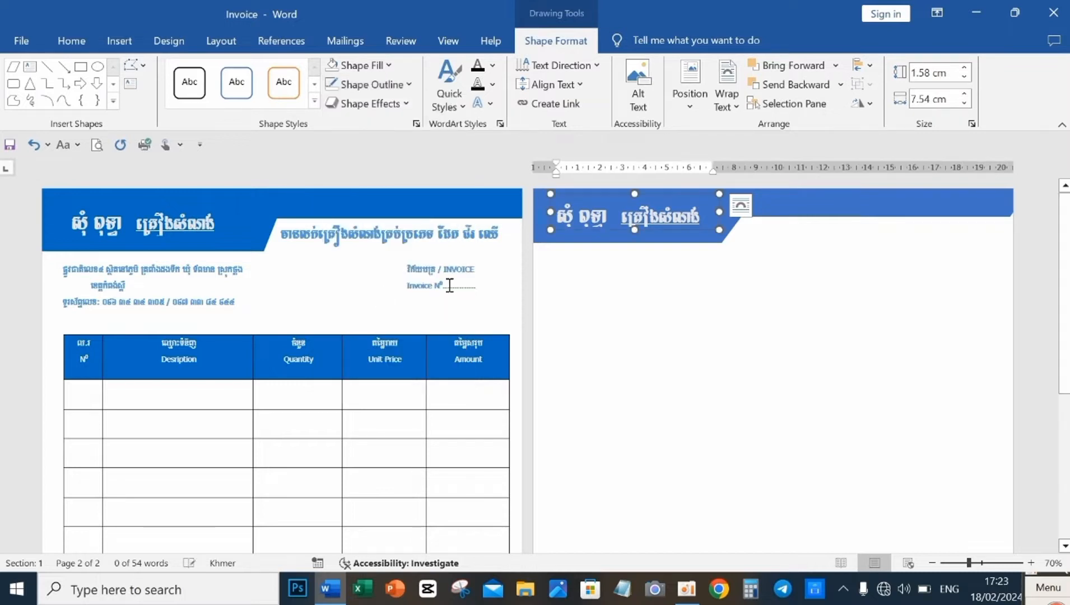
Move the Khmer shop title text box slightly upward within the second page's banner
click(702, 280)
click(648, 227)
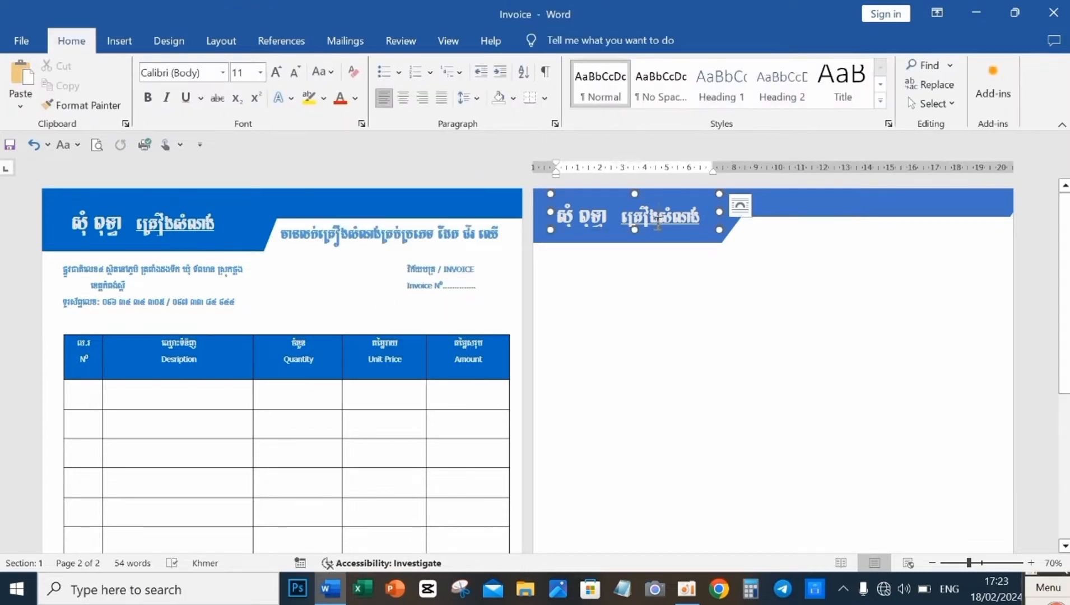
drag(634, 230, 681, 239)
click(695, 265)
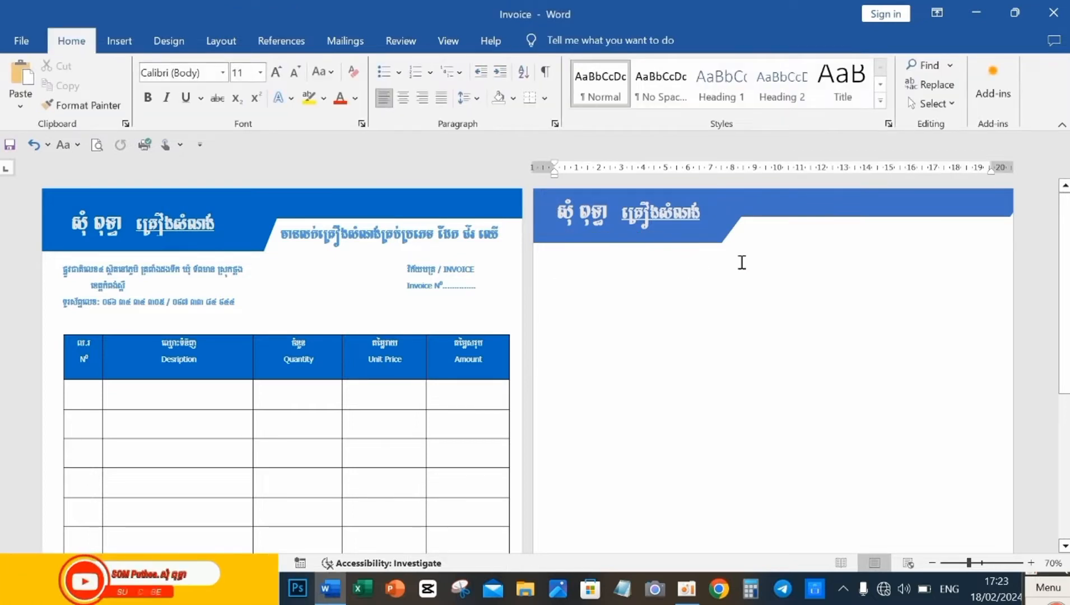
Draw a text box about 11.49 cm wide and 1.03 cm high beneath the thin right part of the second page's banner
click(405, 232)
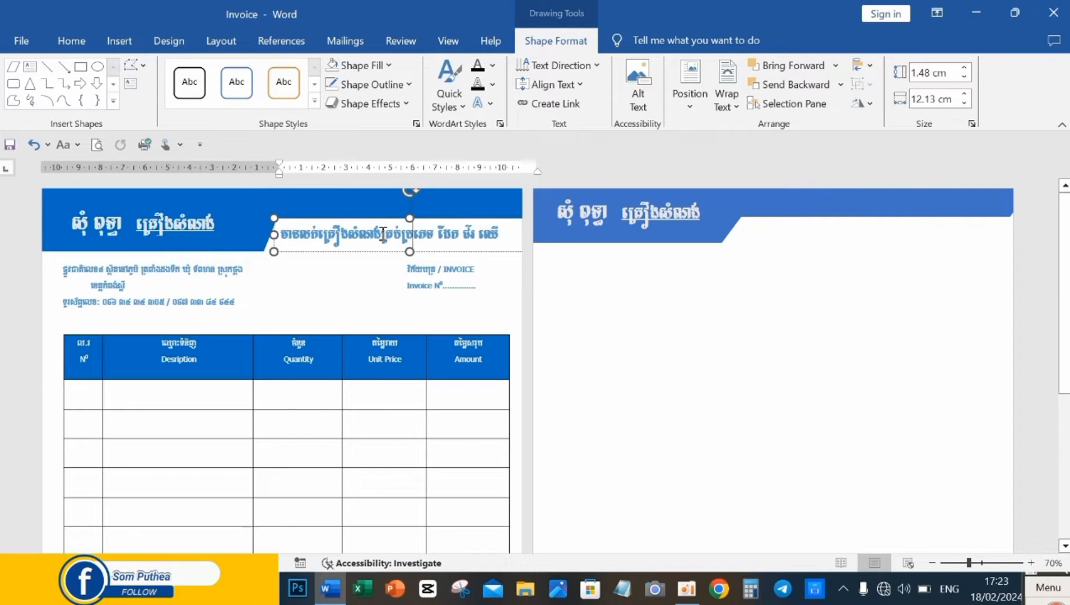
click(119, 41)
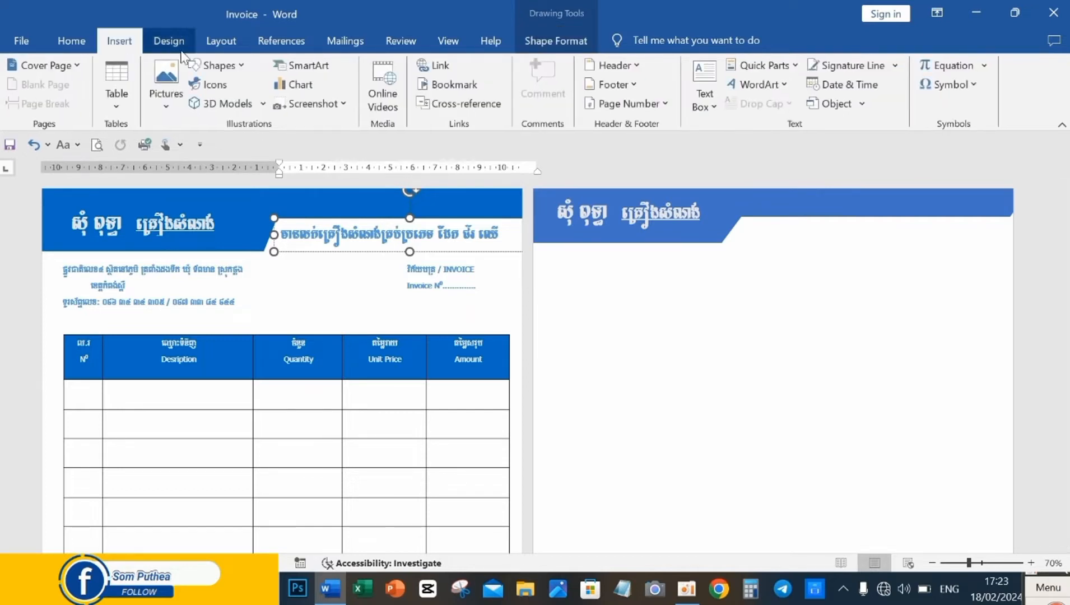
click(219, 65)
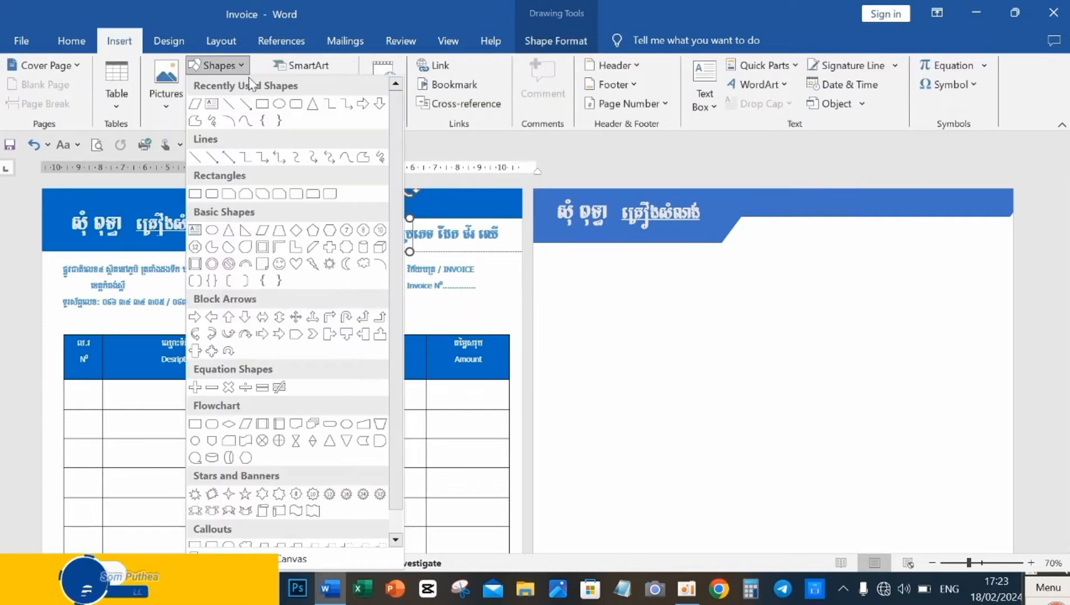
click(213, 104)
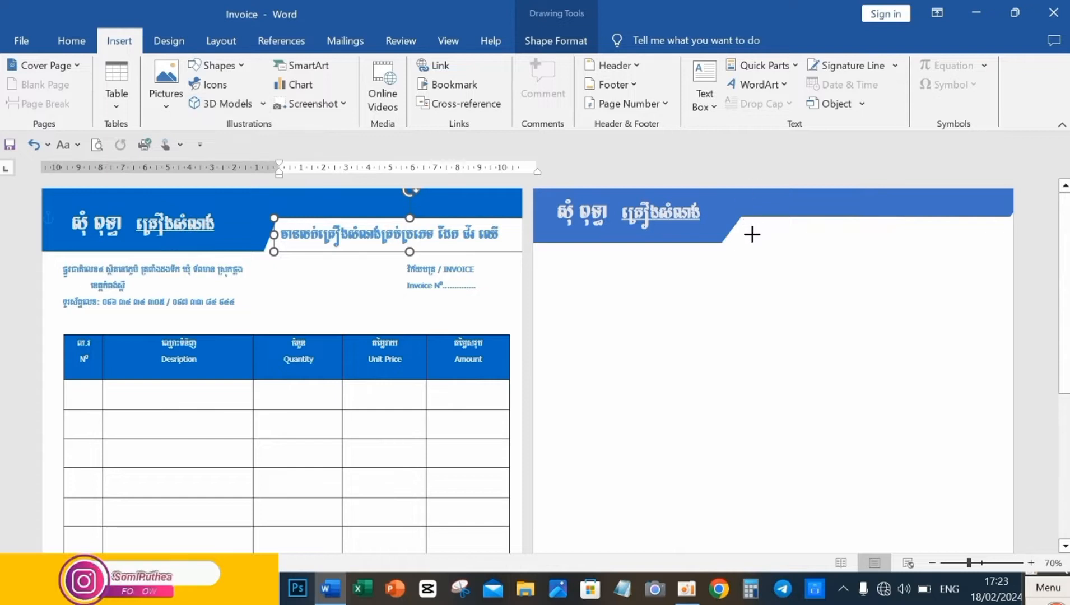
drag(751, 234, 1008, 257)
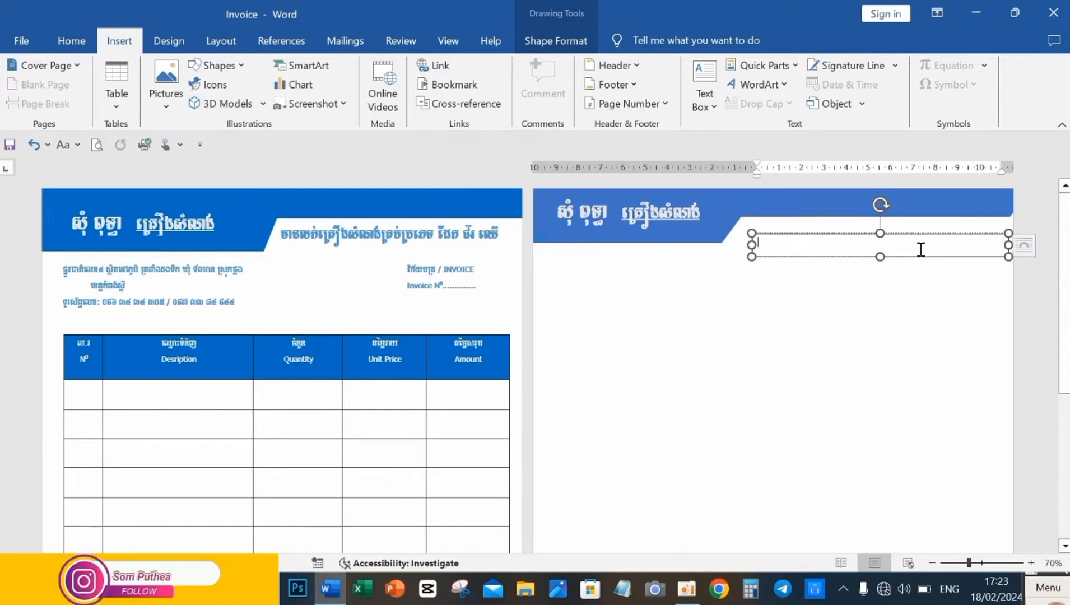
Move the new text box up and left against the banner's slanted edge and widen it to about 11.97 cm
click(917, 256)
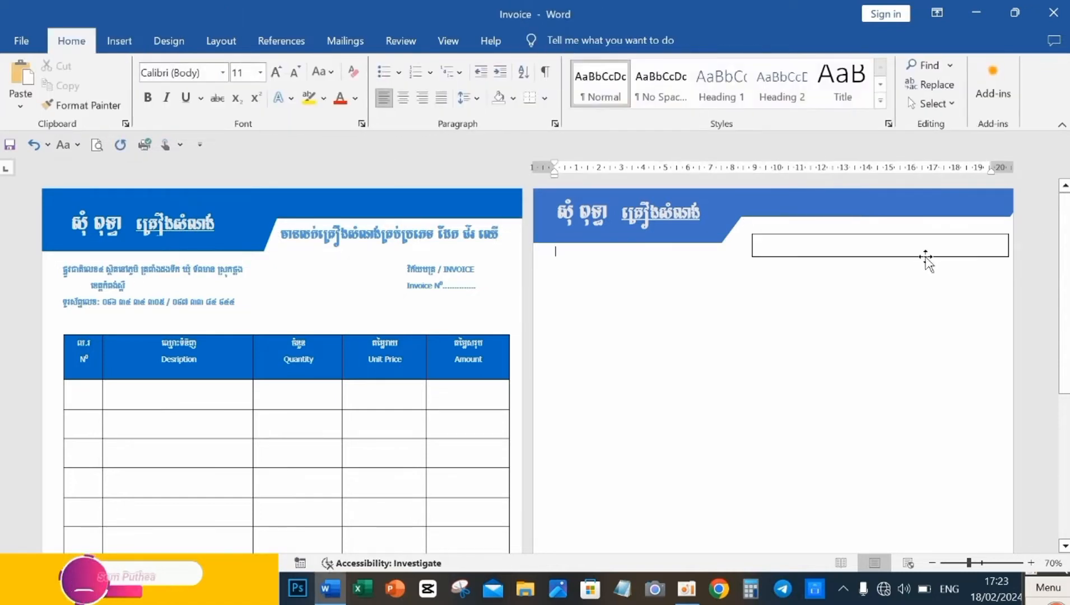
click(910, 249)
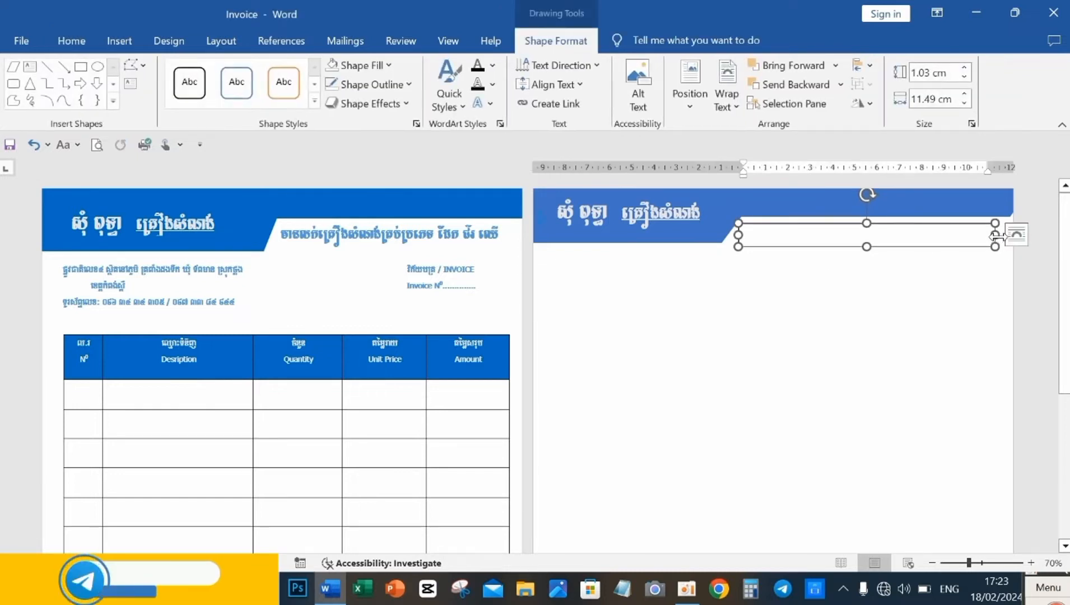
drag(996, 239, 1006, 234)
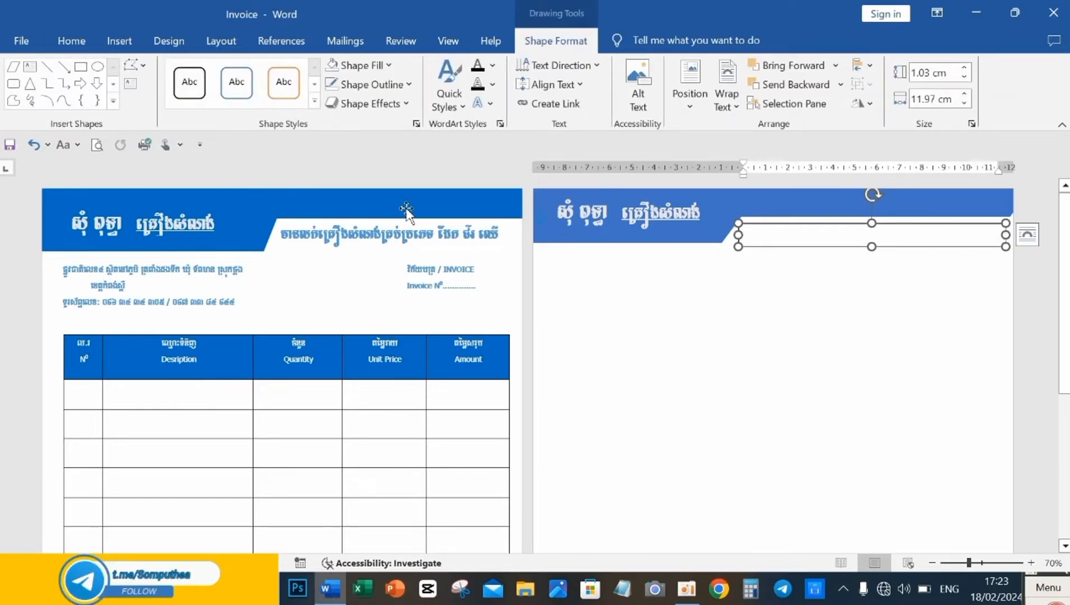
Copy the Khmer tagline from beneath the first page's banner into the new text box on the second page
click(286, 232)
drag(284, 236, 507, 235)
right_click(462, 232)
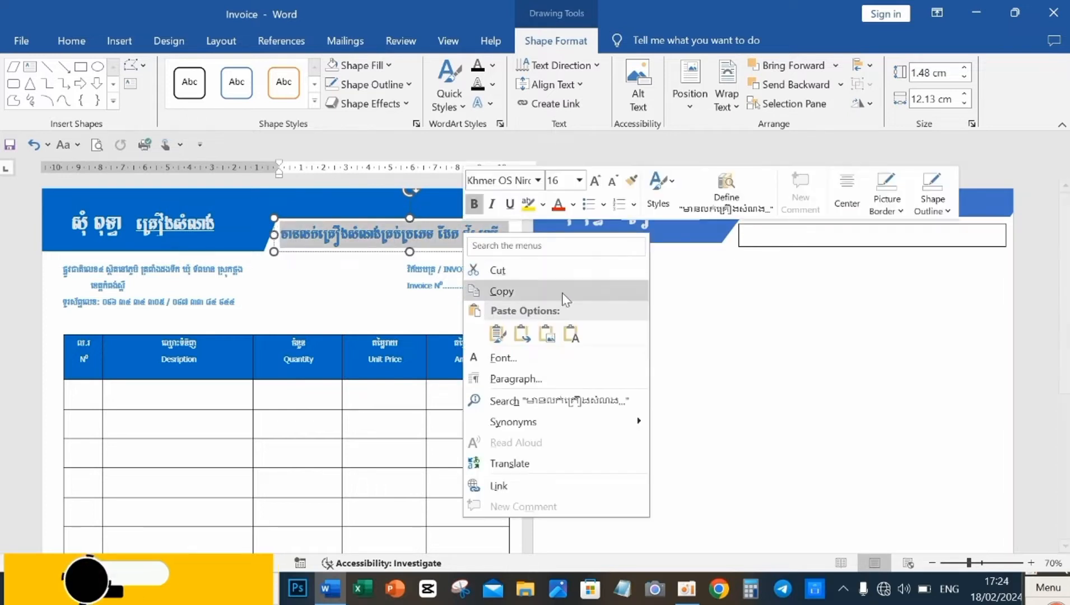
click(527, 292)
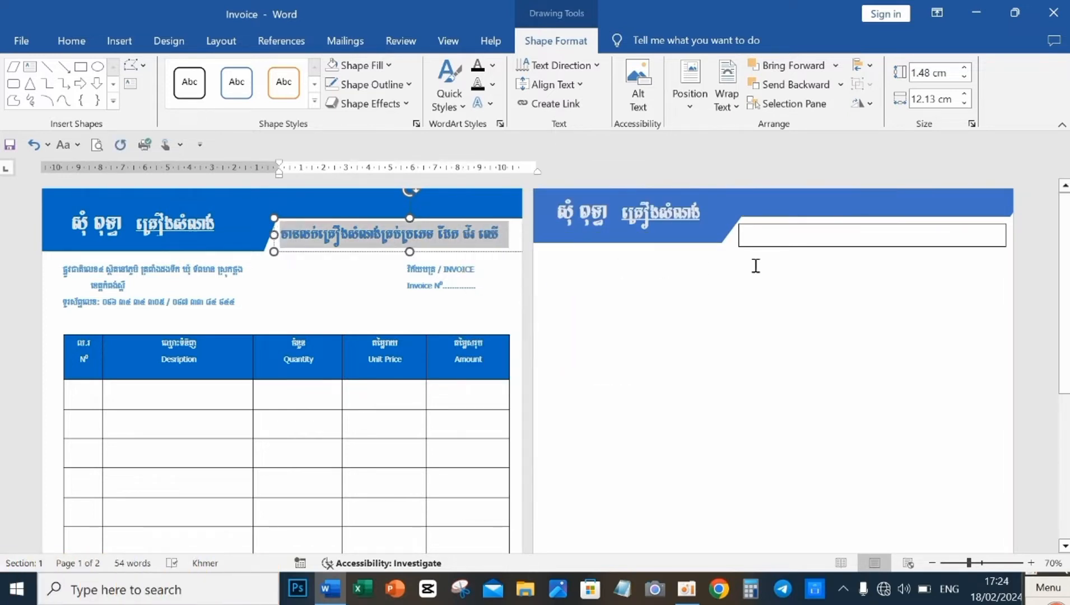
click(786, 234)
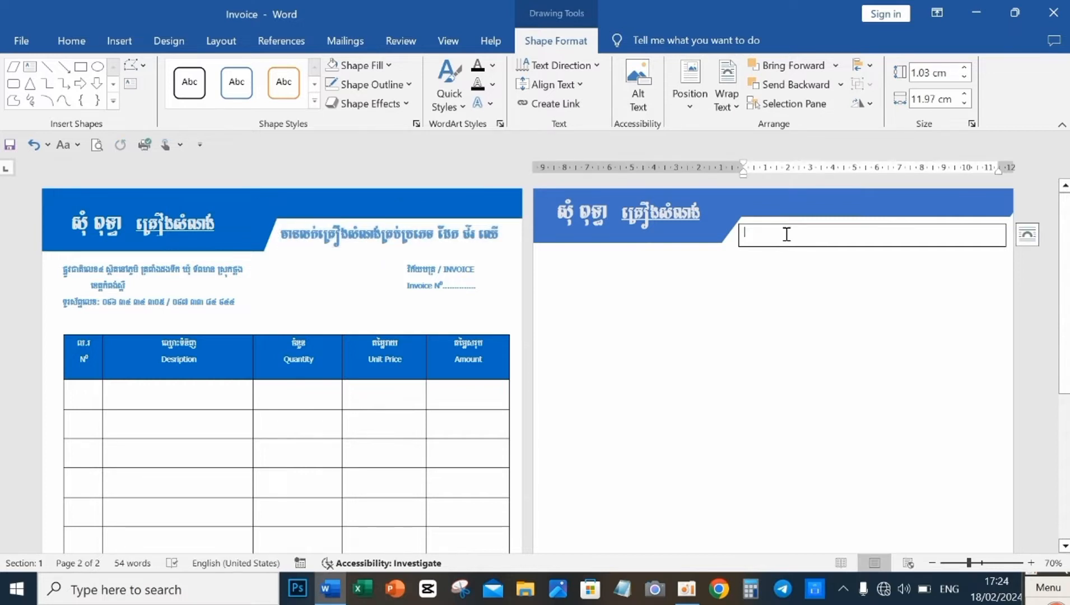
key(ctrl+v)
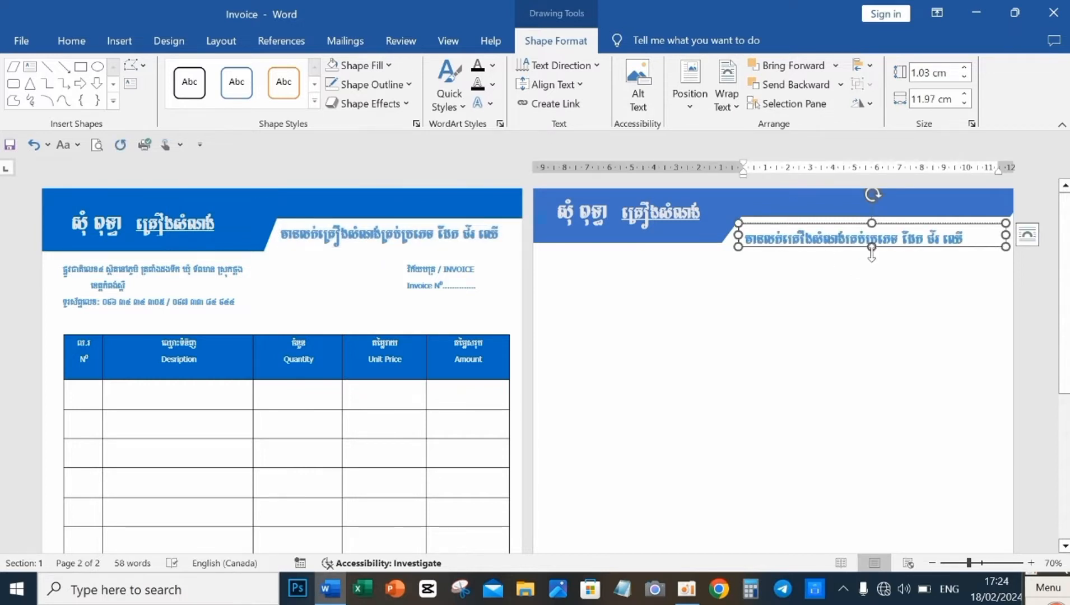
Resize the tagline text box to about 1.46 cm high and 11.19 cm wide, and shift it slightly up and right
drag(872, 247, 874, 256)
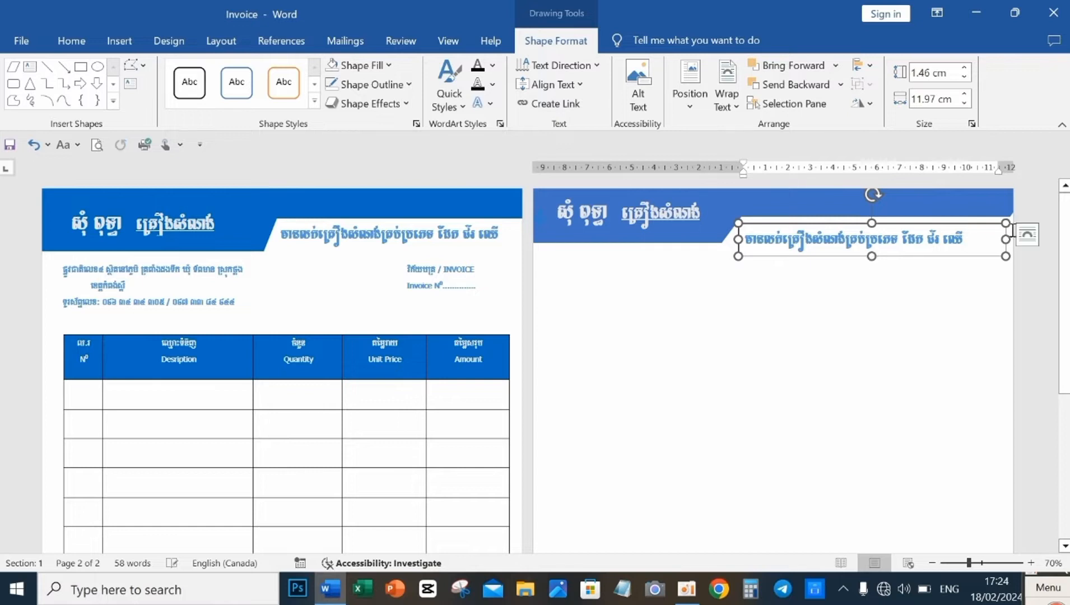
drag(1005, 239, 987, 238)
drag(920, 255, 934, 243)
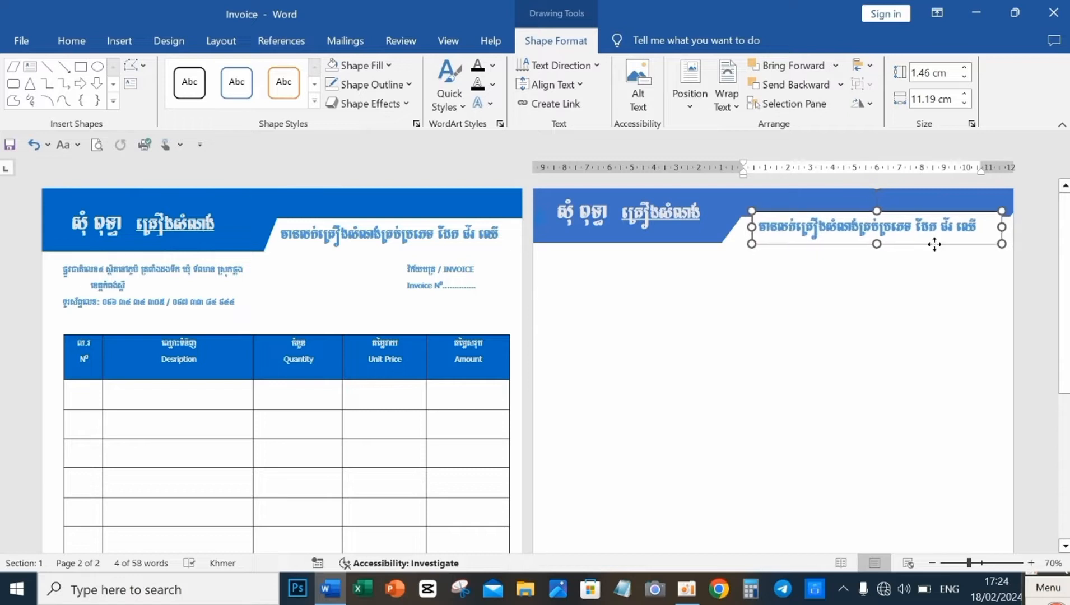
click(934, 254)
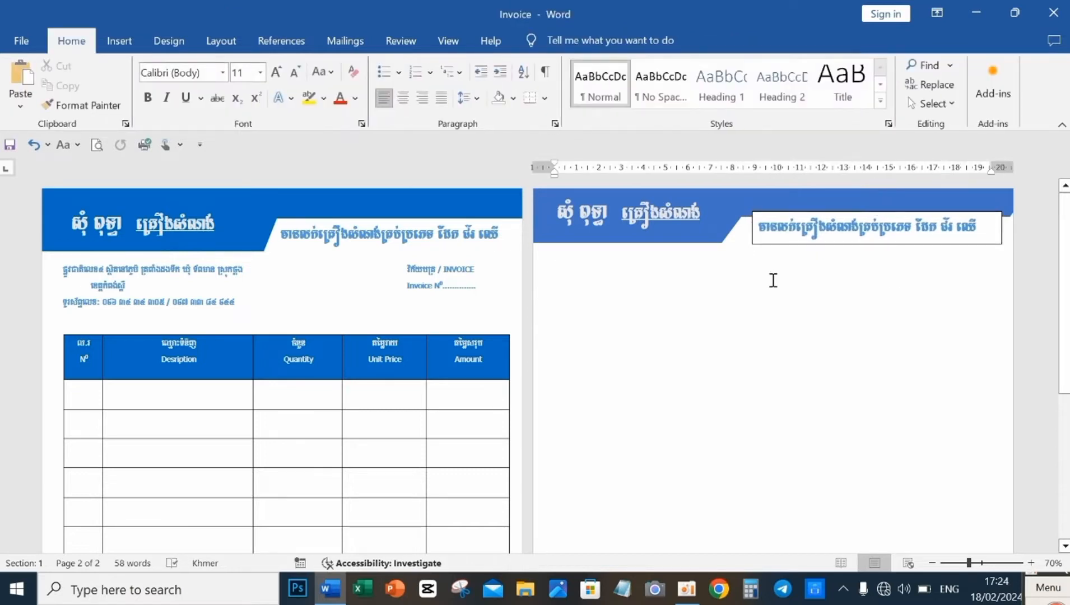
Remove the fill and the outline from the tagline text box on the second page
click(898, 235)
click(974, 239)
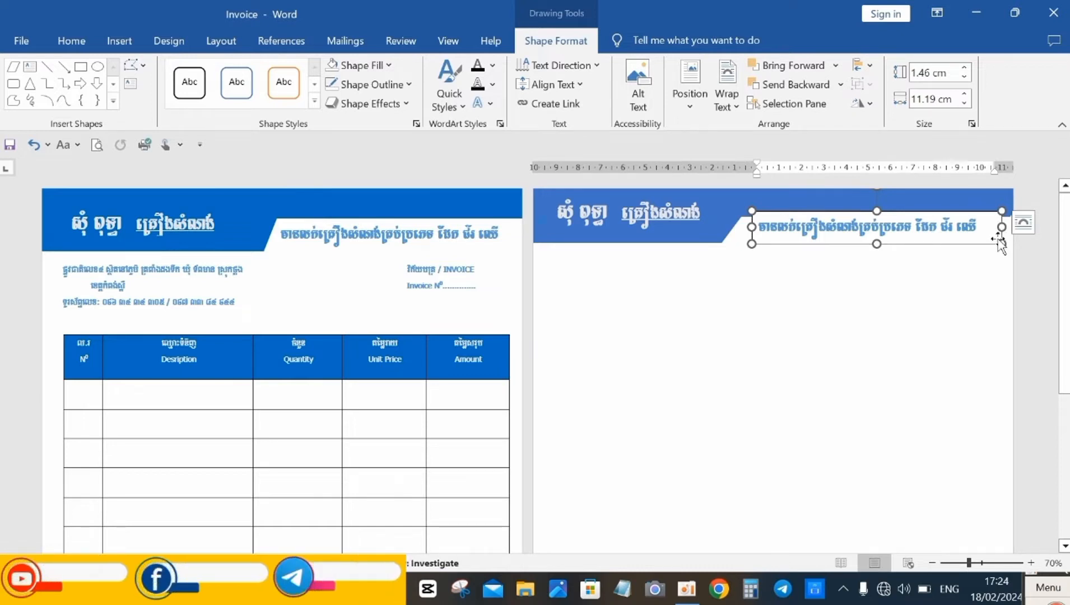
click(390, 65)
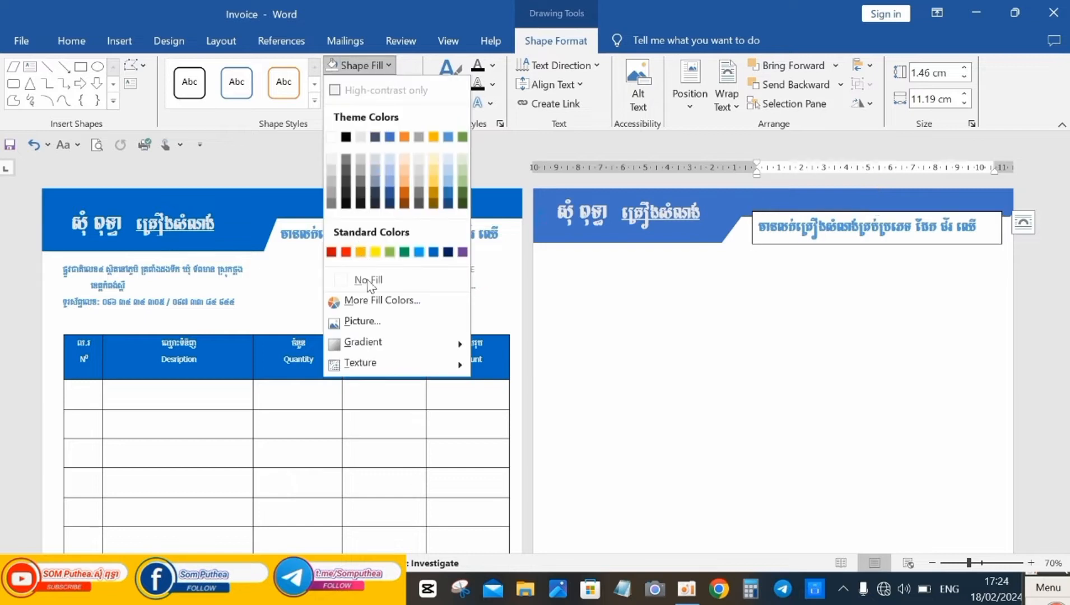
click(370, 278)
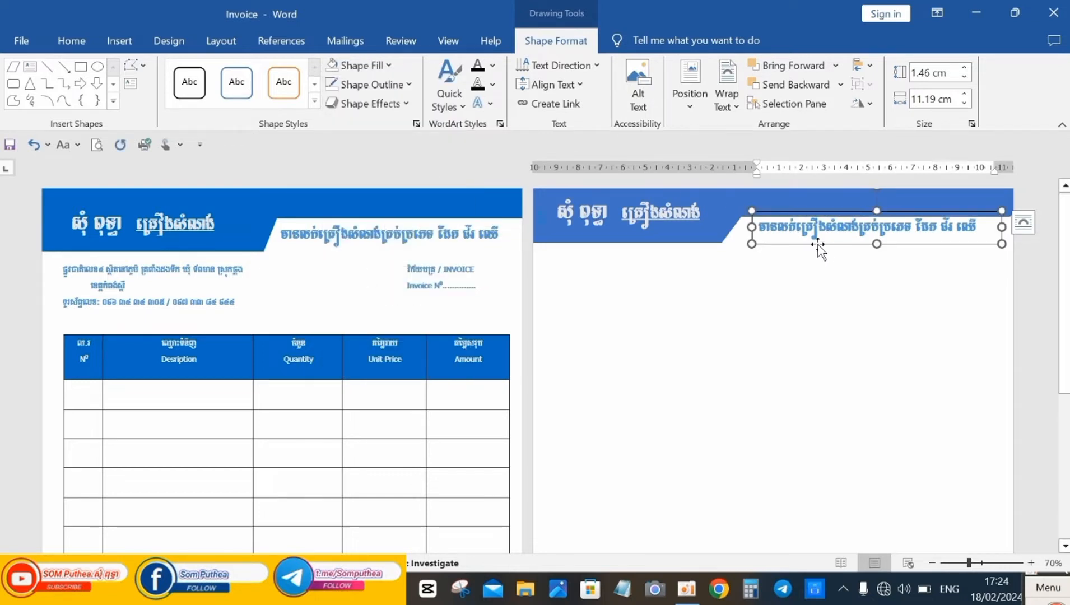
click(408, 85)
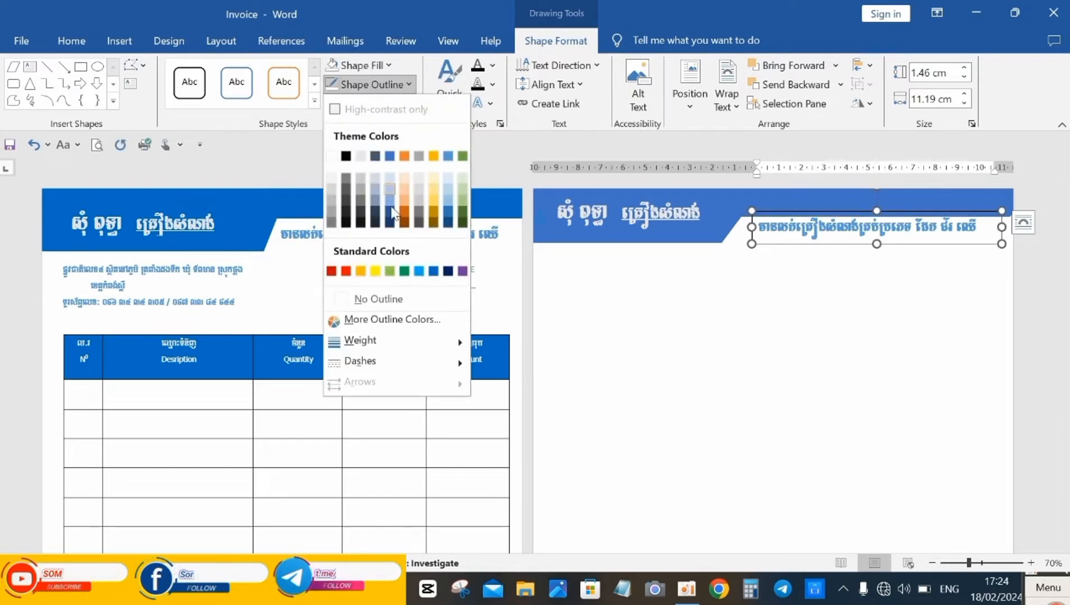
click(378, 299)
click(703, 286)
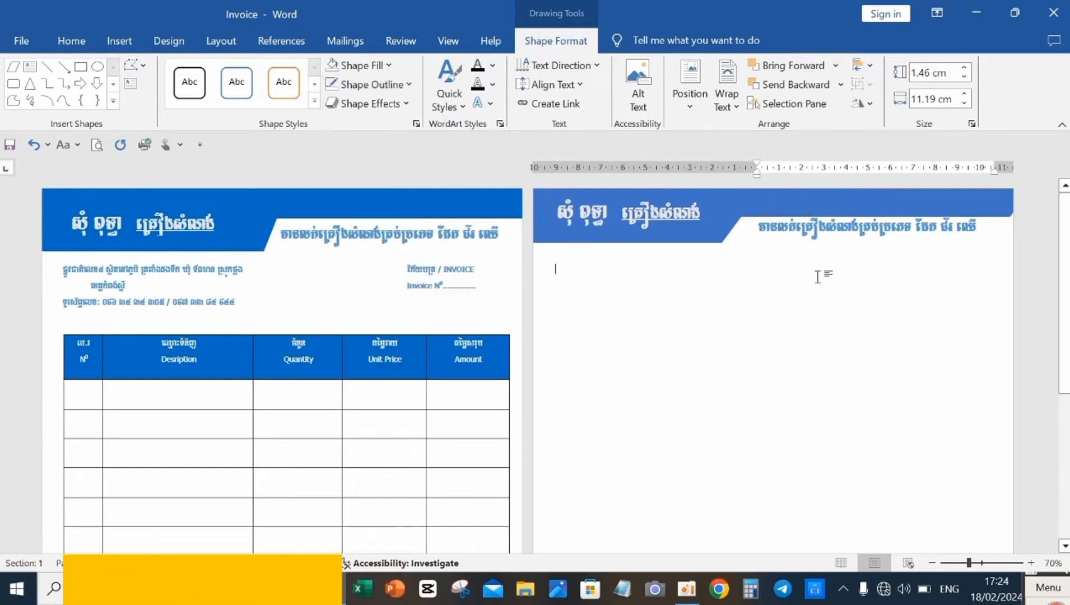
Shift the tagline text box slightly down and left so it sits just below the banner's thin strip
click(858, 235)
drag(901, 249, 939, 249)
click(898, 296)
click(941, 245)
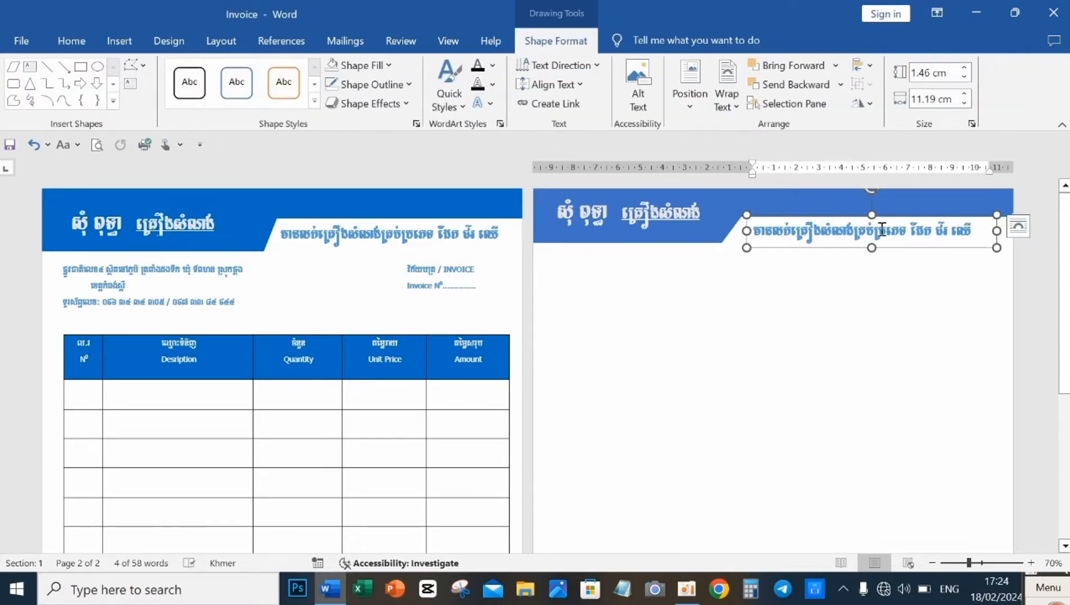
click(907, 289)
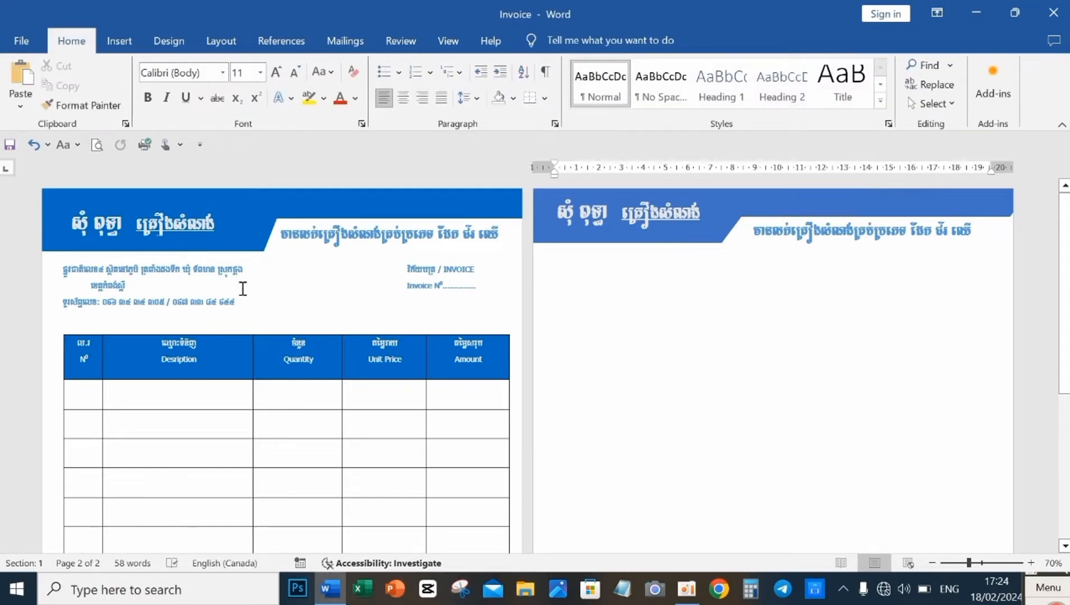
Draw a text box about 9.15 cm wide and 2.46 cm high below the left part of the second page's banner
click(127, 289)
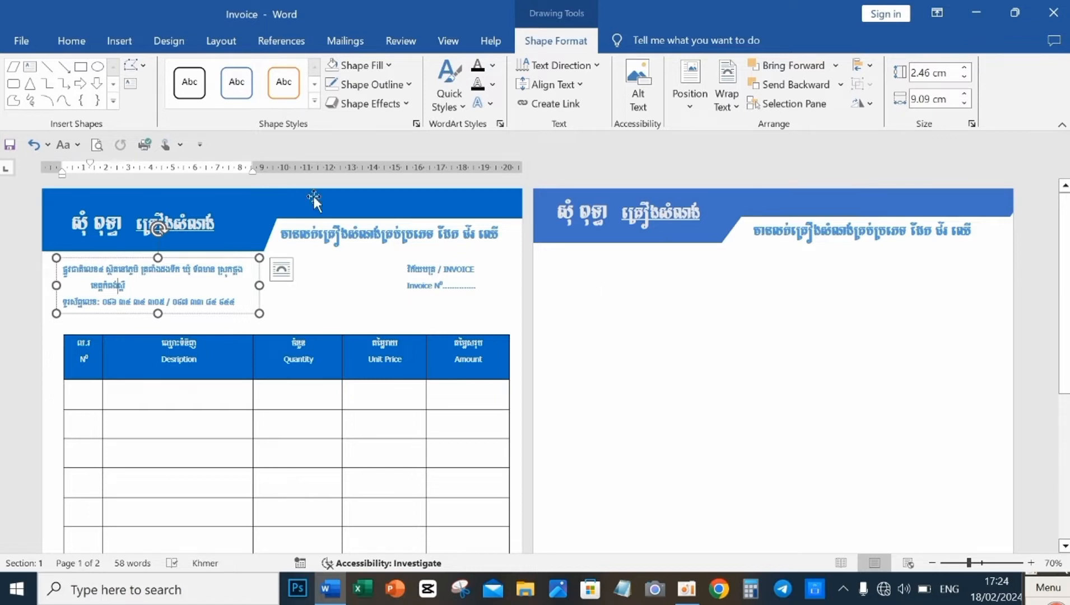
click(120, 41)
click(214, 65)
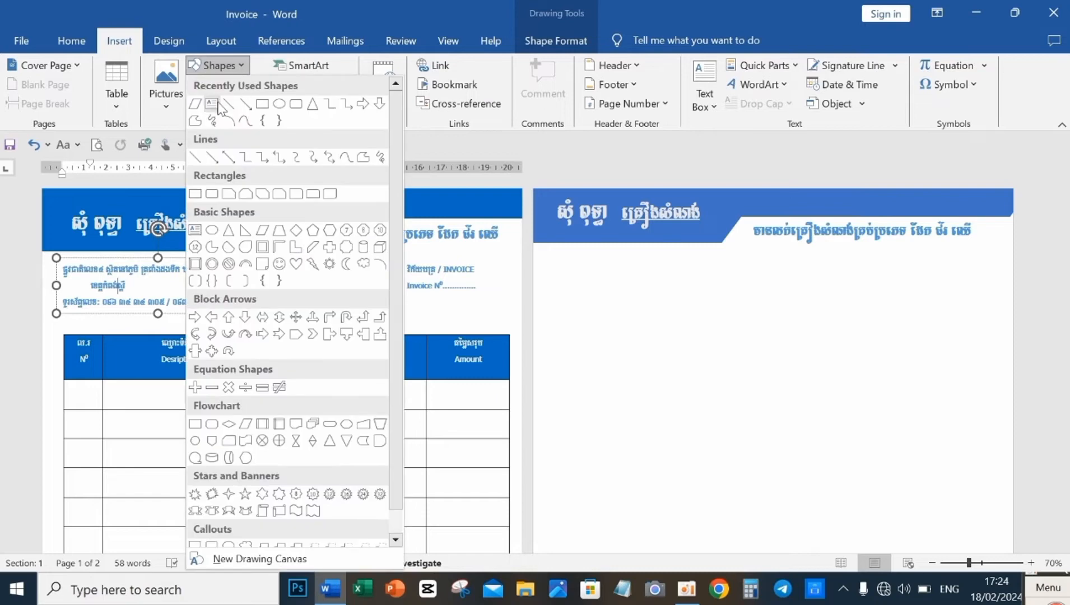
click(216, 105)
drag(548, 260, 751, 315)
Copy the shop's address and phone lines from the first page into the new text box on the second page
click(88, 270)
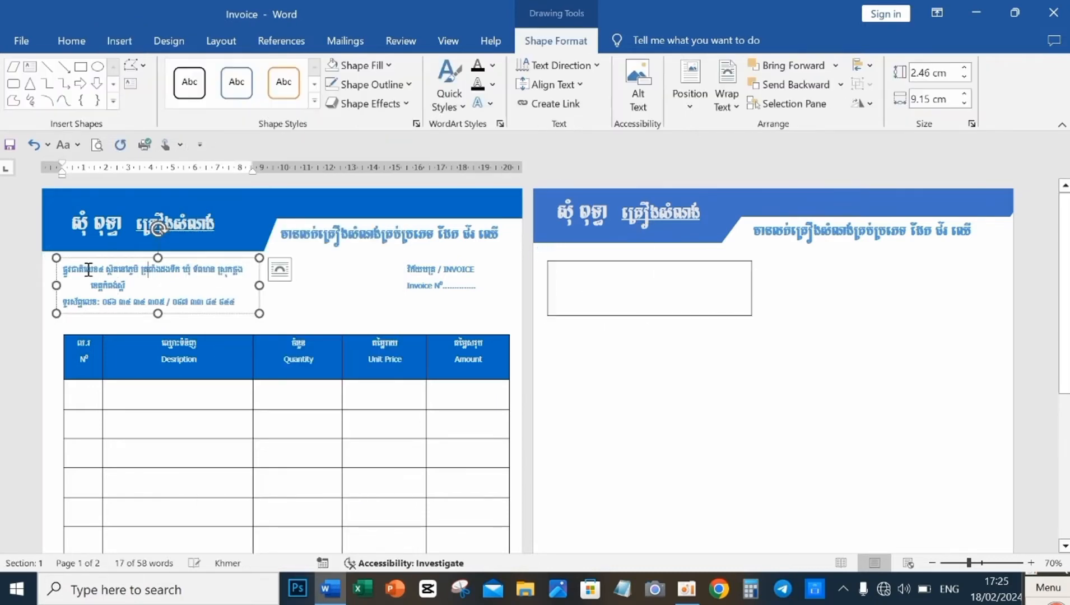
drag(63, 269, 248, 306)
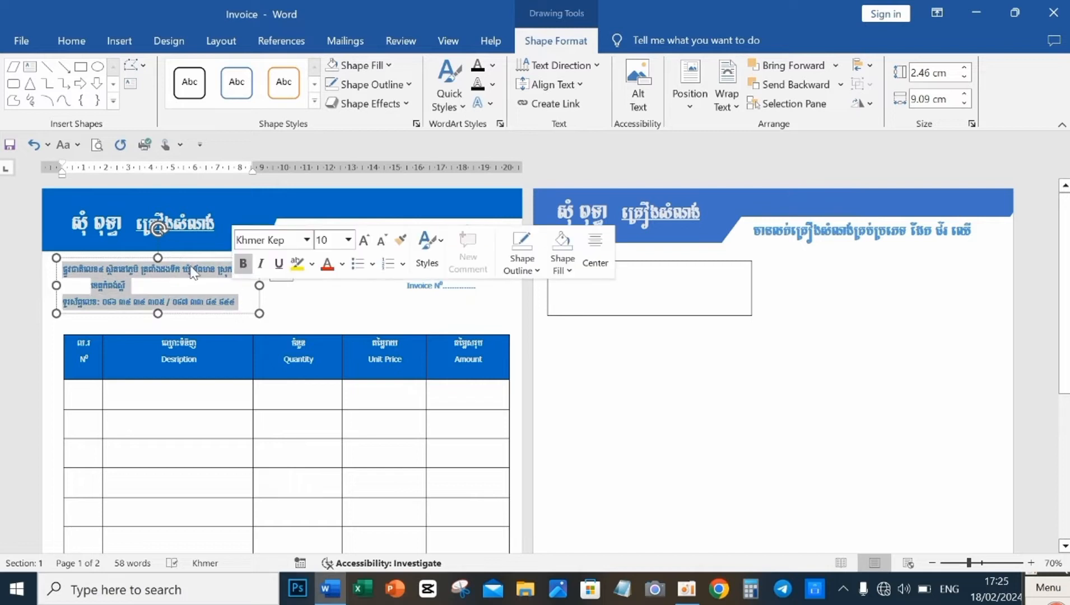
right_click(125, 277)
click(210, 334)
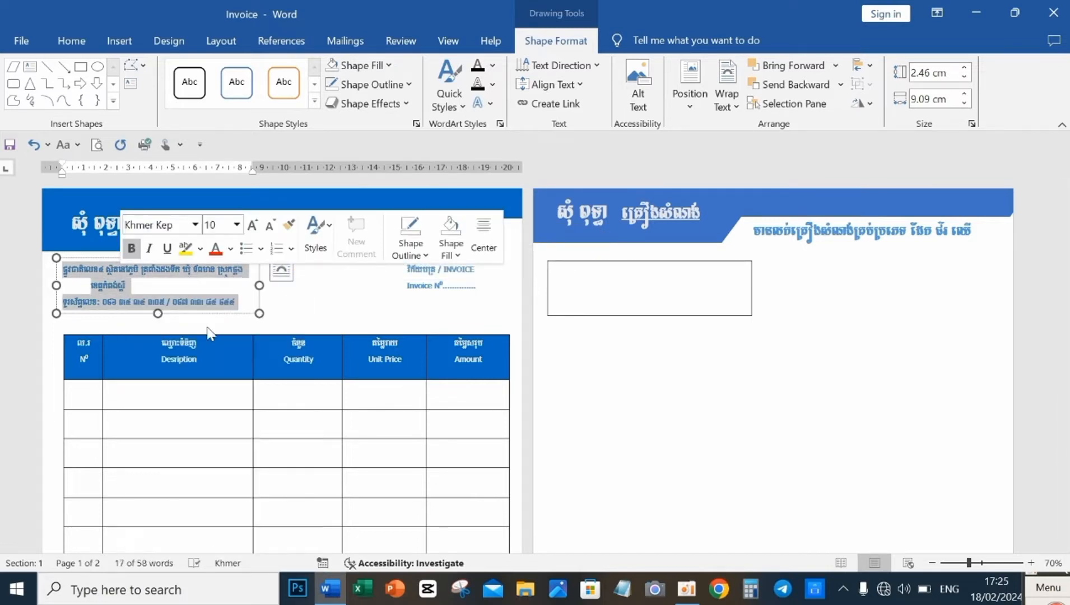
click(567, 280)
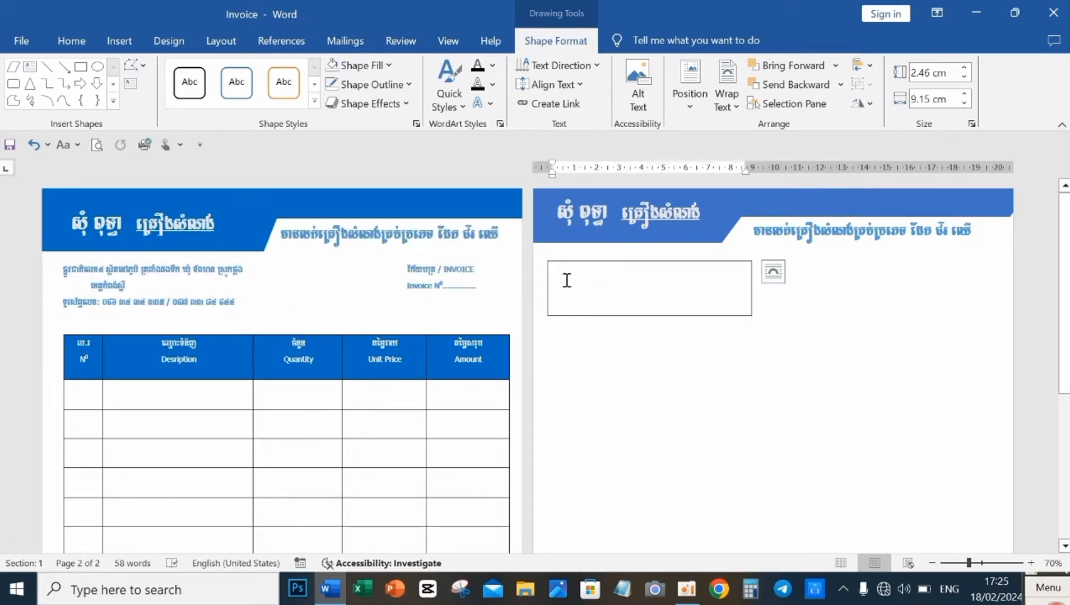
key(ctrl+v)
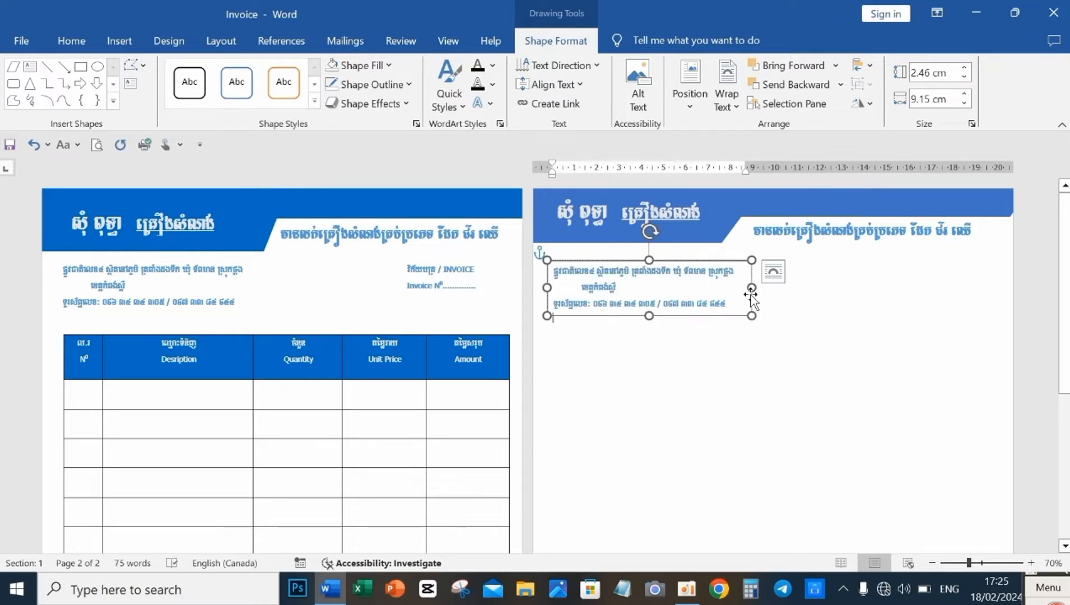
Narrow the address text box to about 8.95 cm and move it up and left to the page edge beneath the banner
drag(749, 286, 745, 286)
click(708, 321)
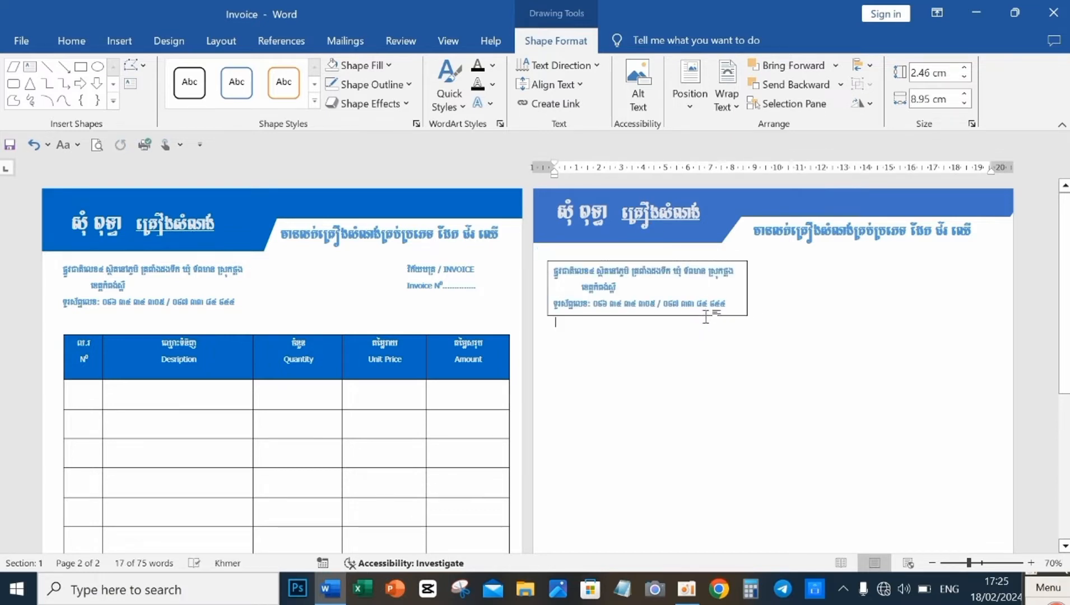
drag(710, 317, 696, 305)
click(709, 358)
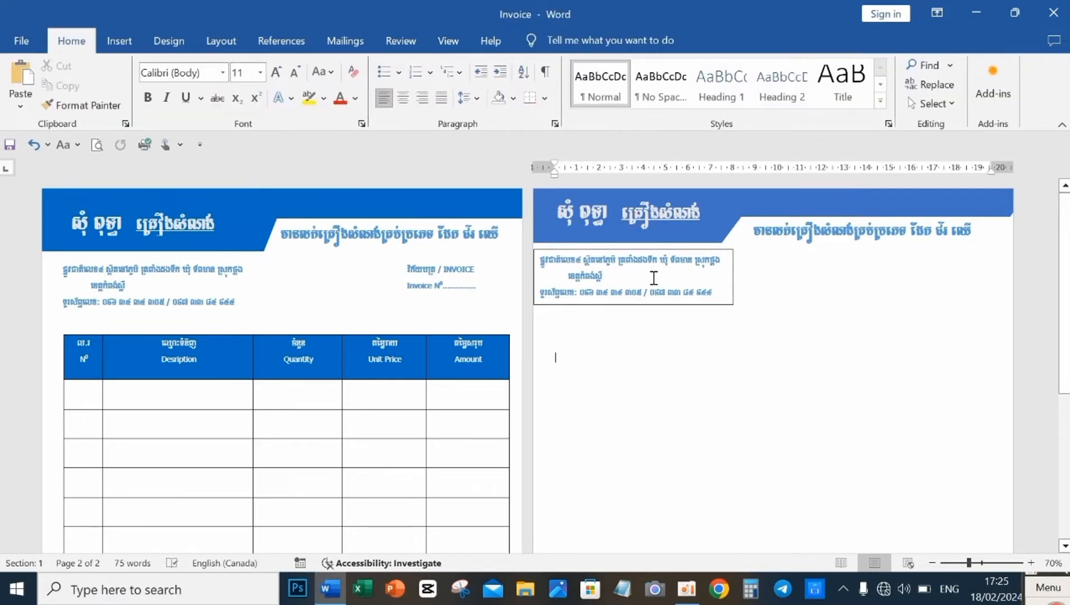
click(452, 274)
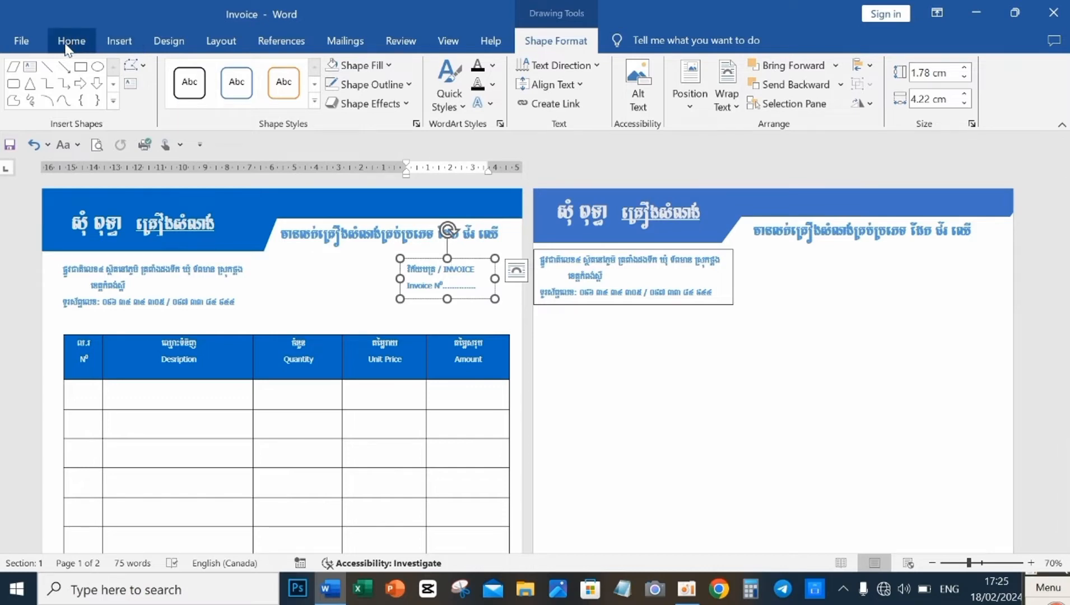
click(114, 40)
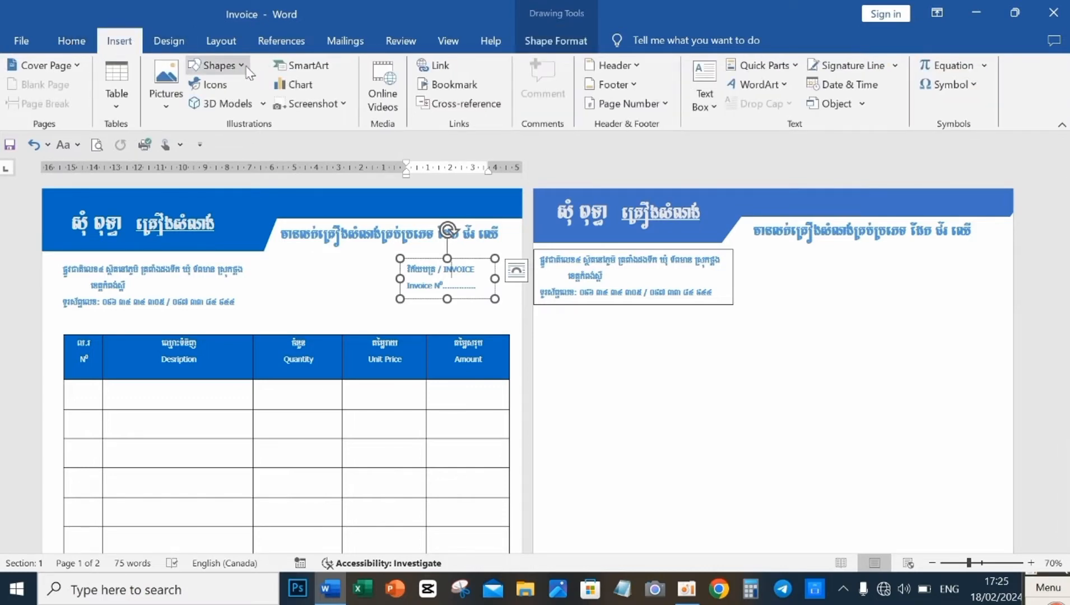
click(218, 65)
click(211, 104)
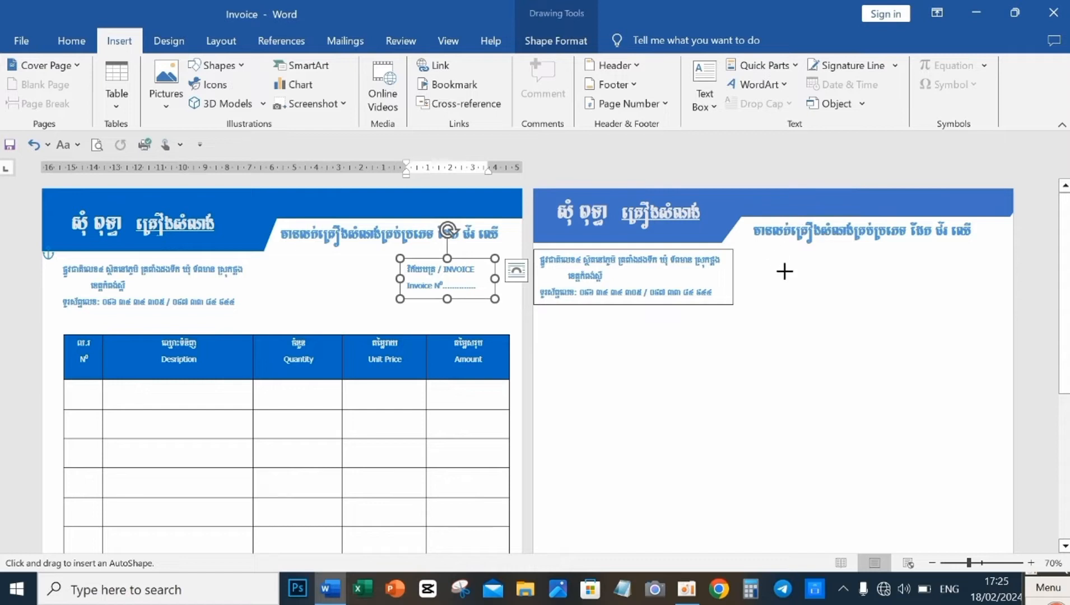
mouse_move(787, 276)
mouse_down()
mouse_move(828, 275)
mouse_move(953, 313)
mouse_move(951, 285)
mouse_up()
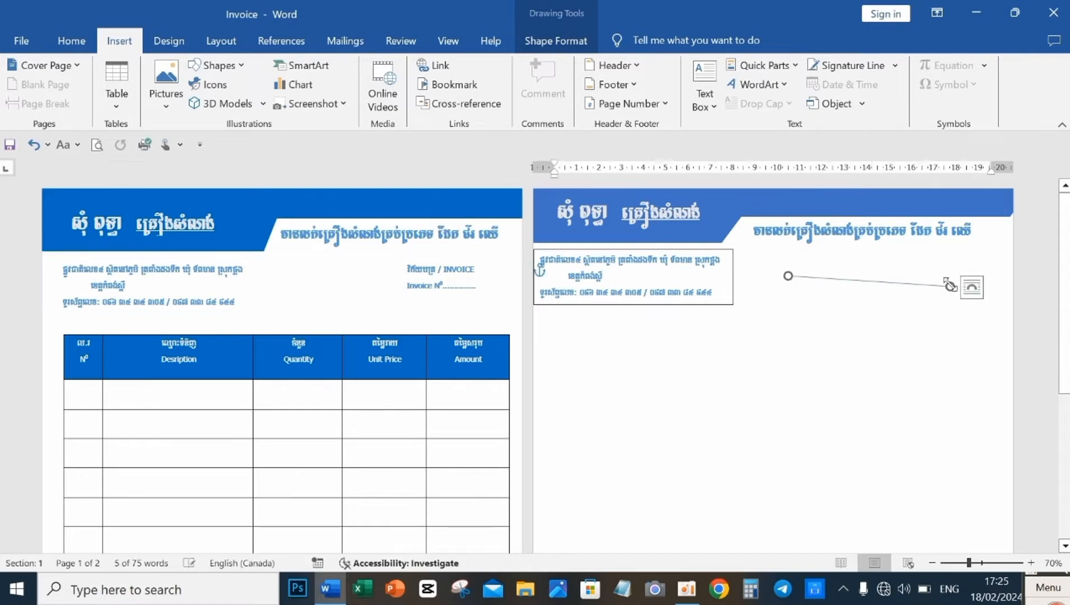
key(ctrl+z)
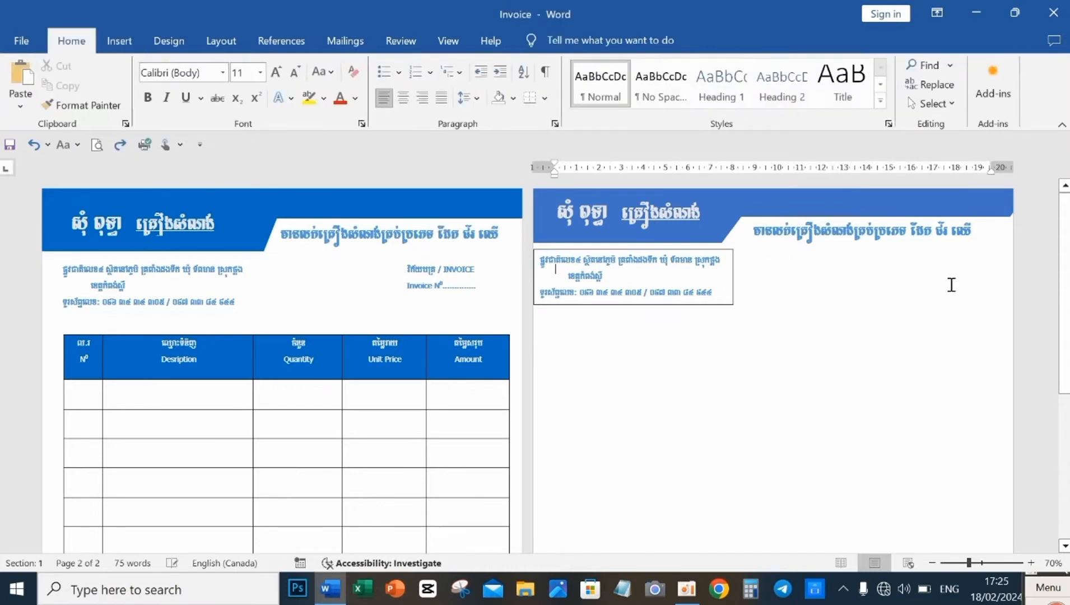
Draw a text box about 9.76 cm wide and 1.91 cm high below the tagline on the second page
click(119, 45)
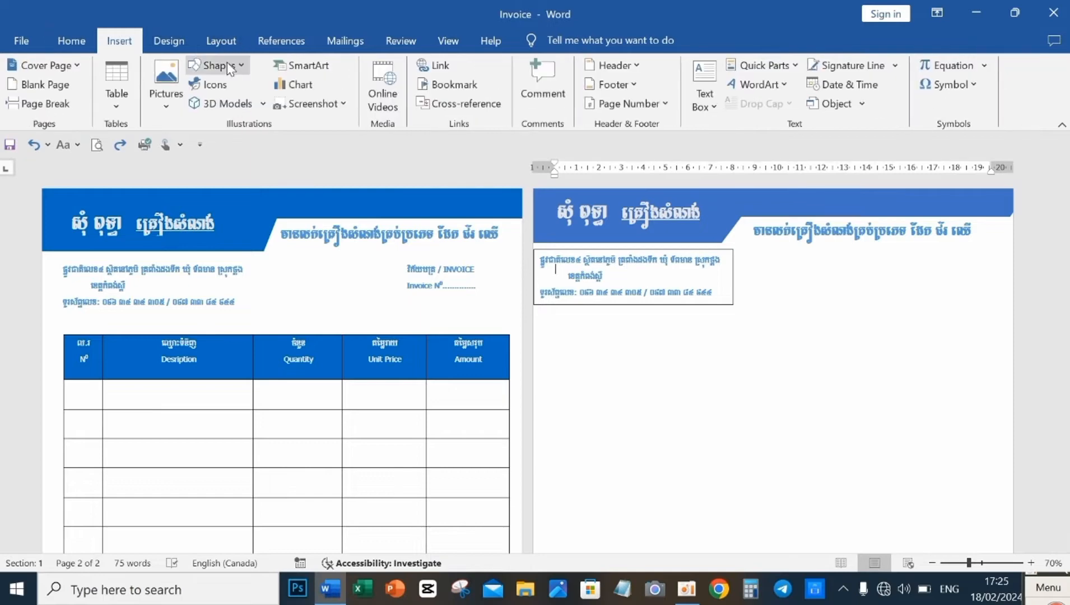
click(241, 66)
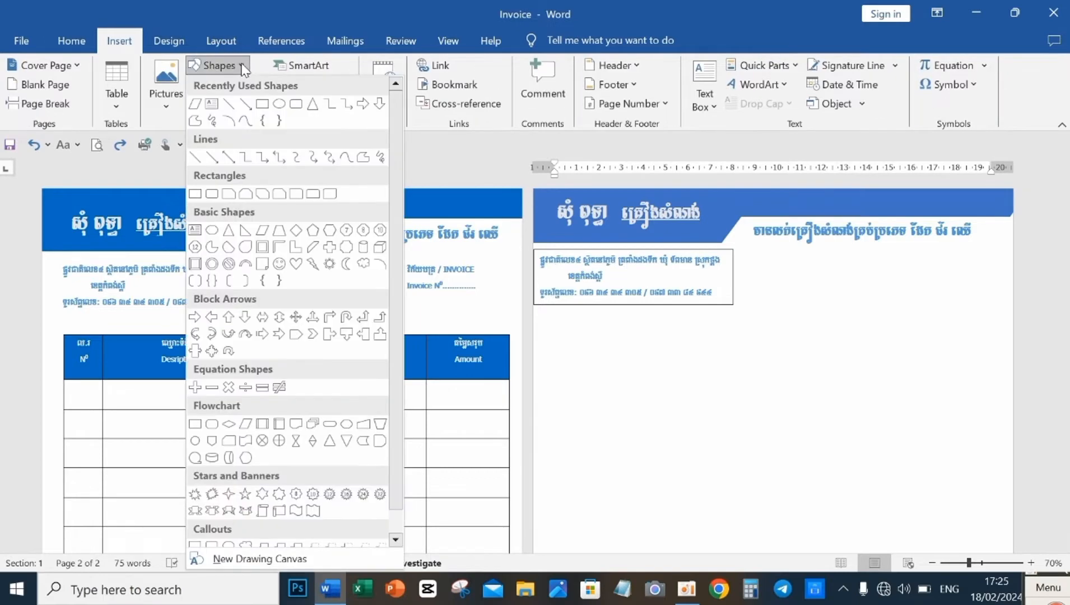
click(210, 104)
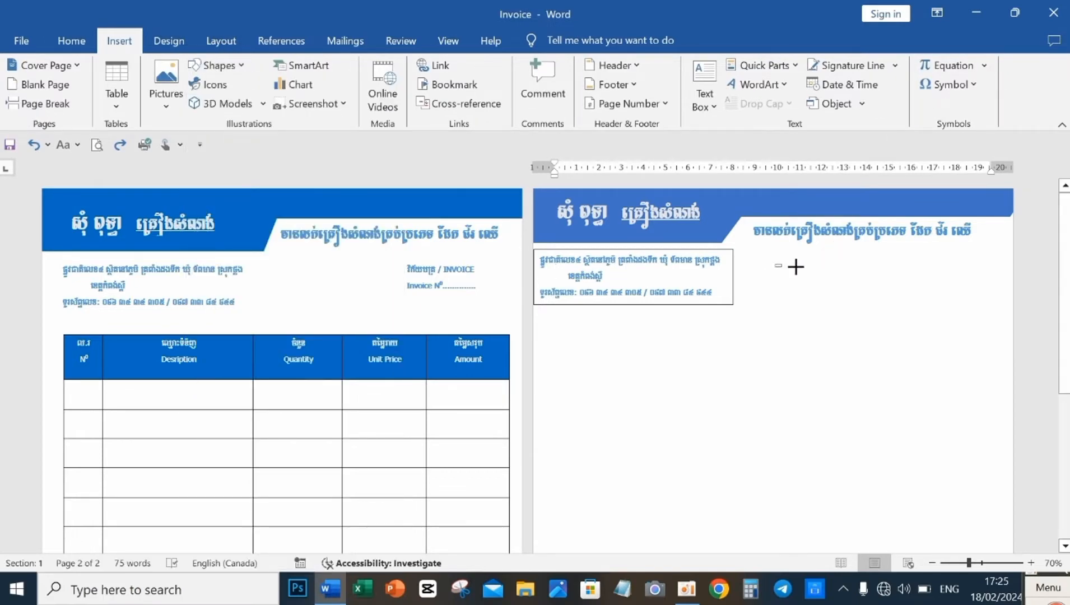
drag(775, 267, 992, 310)
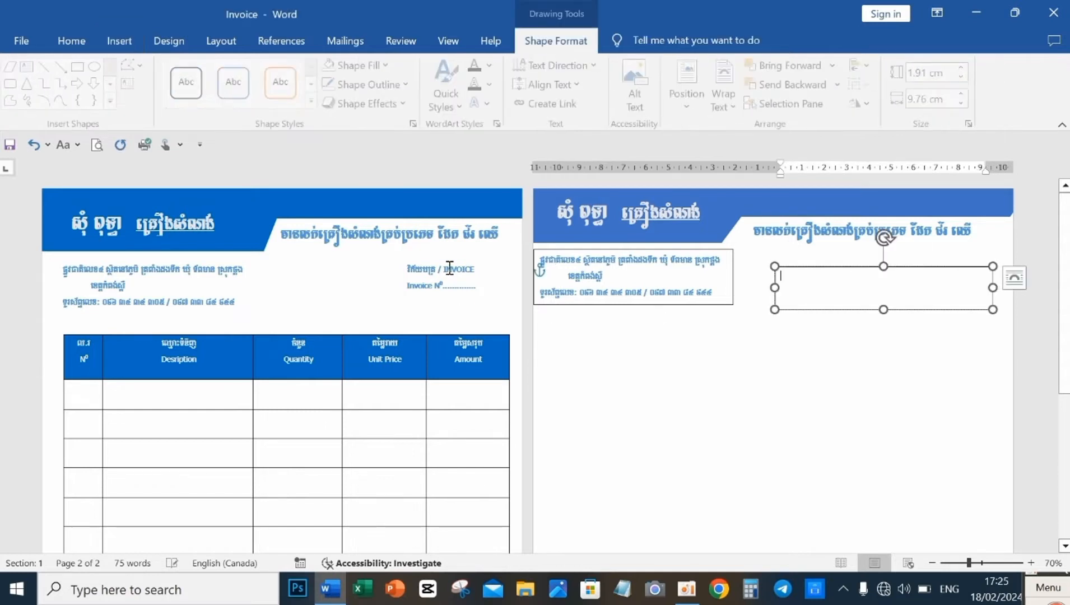
Copy the INVOICE heading and Invoice Nº lines from the first page into the new text box on the second page
click(407, 267)
drag(407, 268, 476, 288)
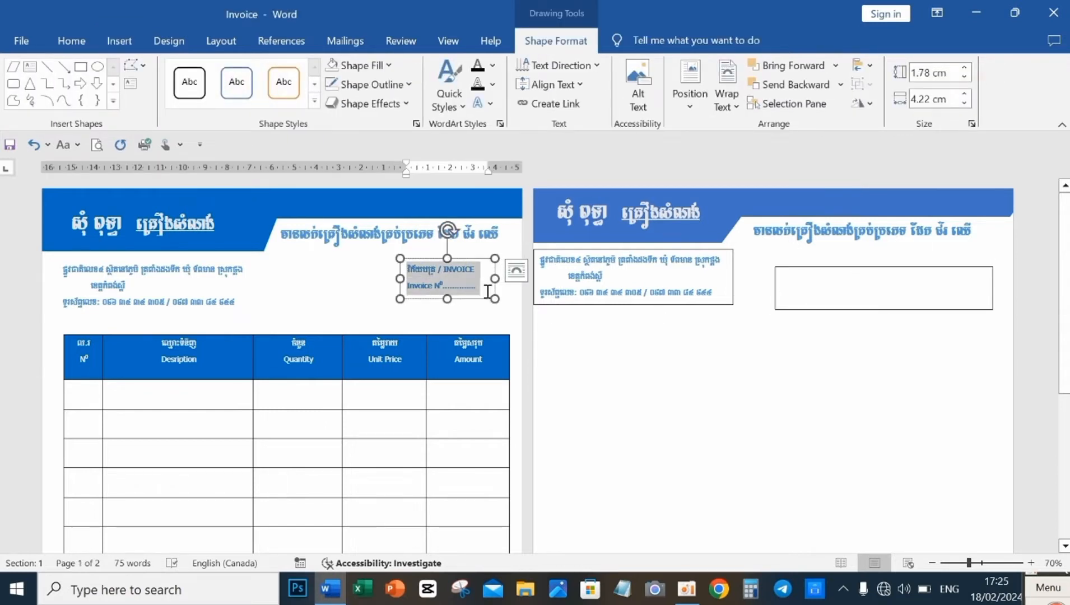
right_click(462, 275)
click(507, 334)
click(833, 287)
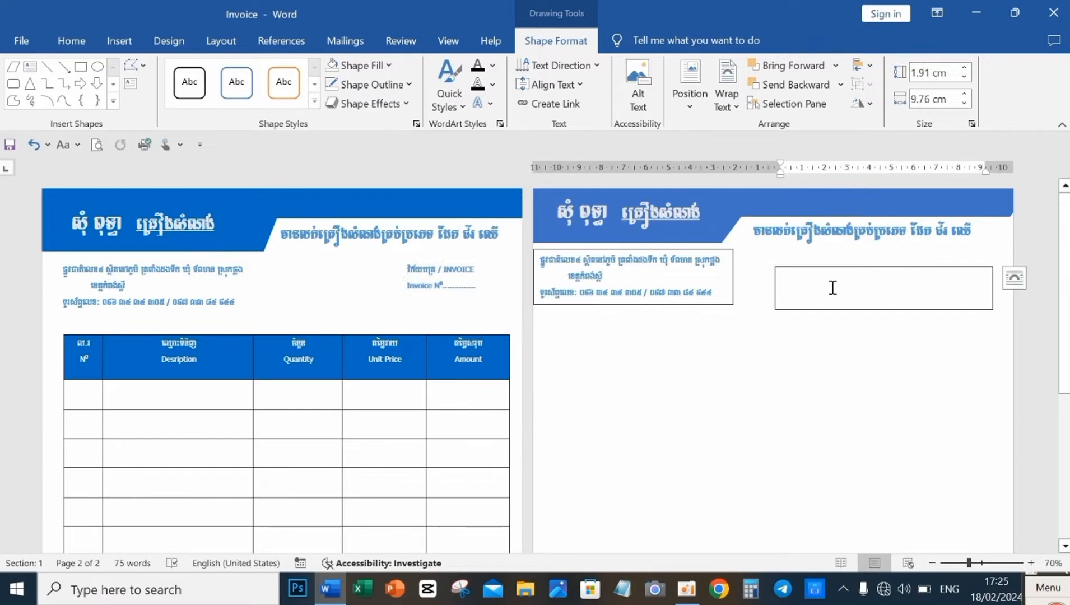
key(ctrl+v)
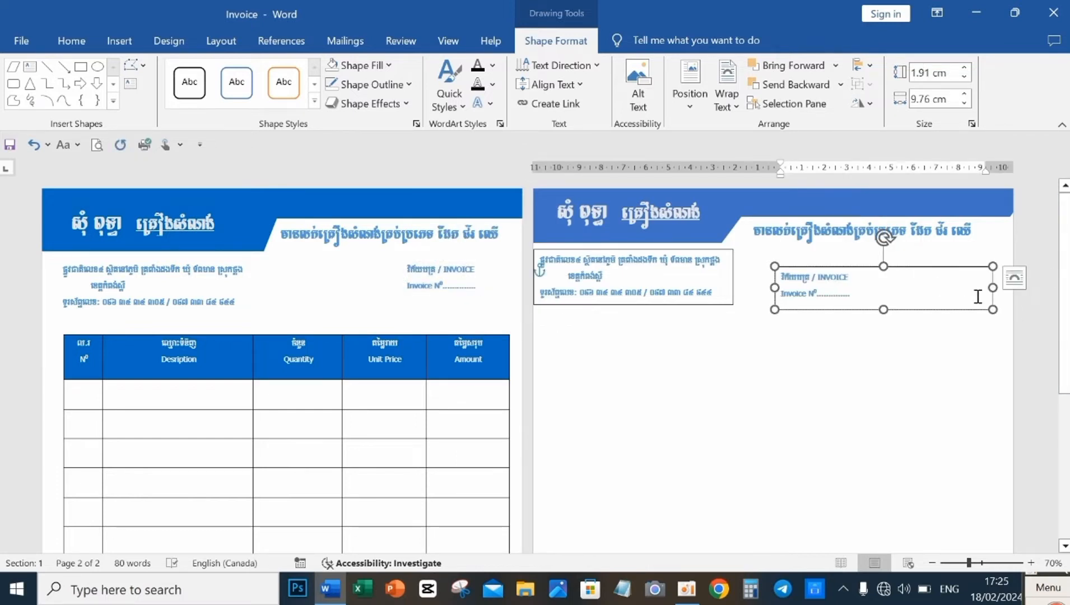
Resize the invoice number text box to about 5.76 cm wide and 2.01 cm high, and move it up and right beneath the tagline
drag(989, 290, 899, 291)
drag(838, 310, 837, 319)
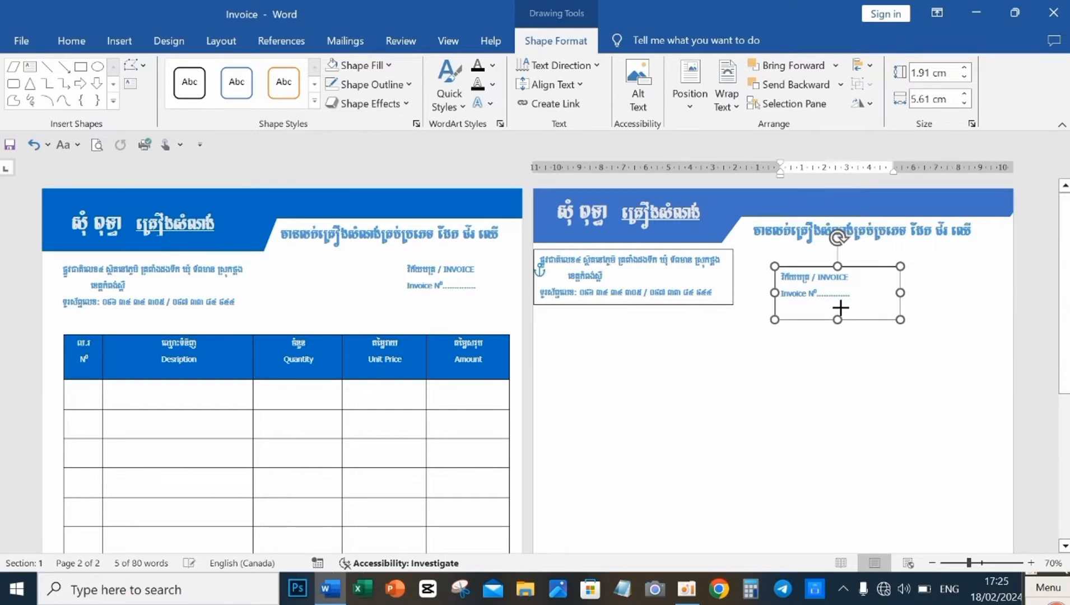
drag(865, 322, 928, 294)
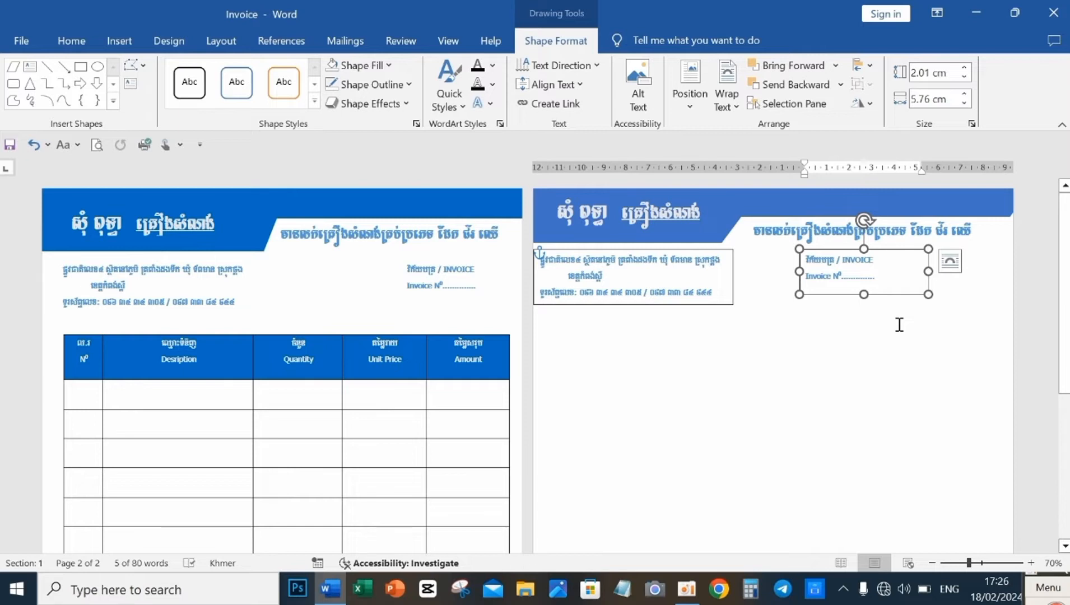
click(856, 330)
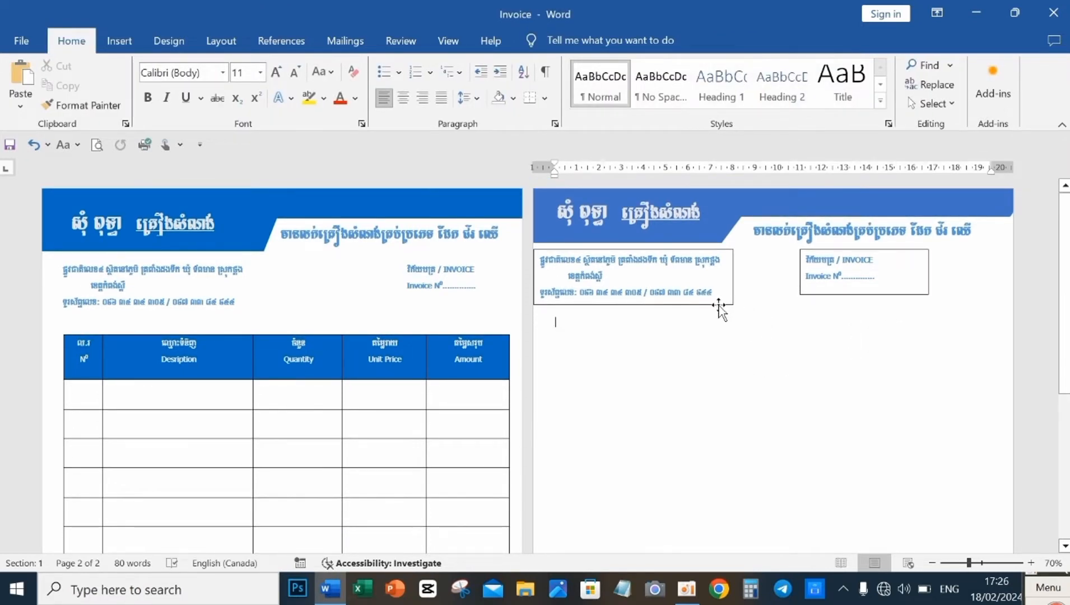
Nudge the second page's address text box slightly up and left, and its invoice number text box slightly down and right
drag(719, 307, 712, 303)
click(890, 292)
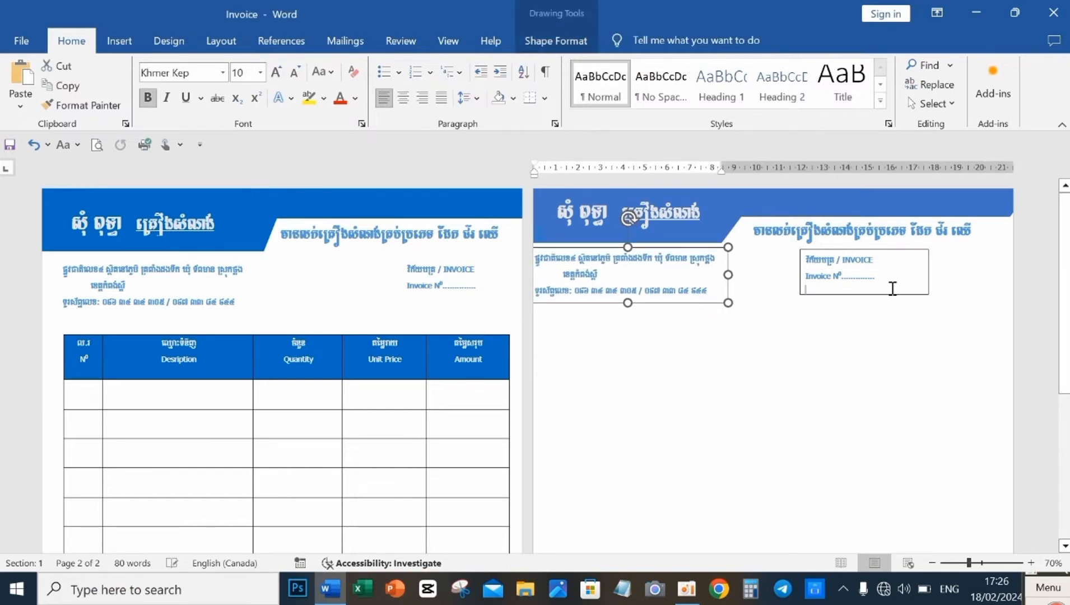
drag(896, 303, 903, 306)
click(884, 339)
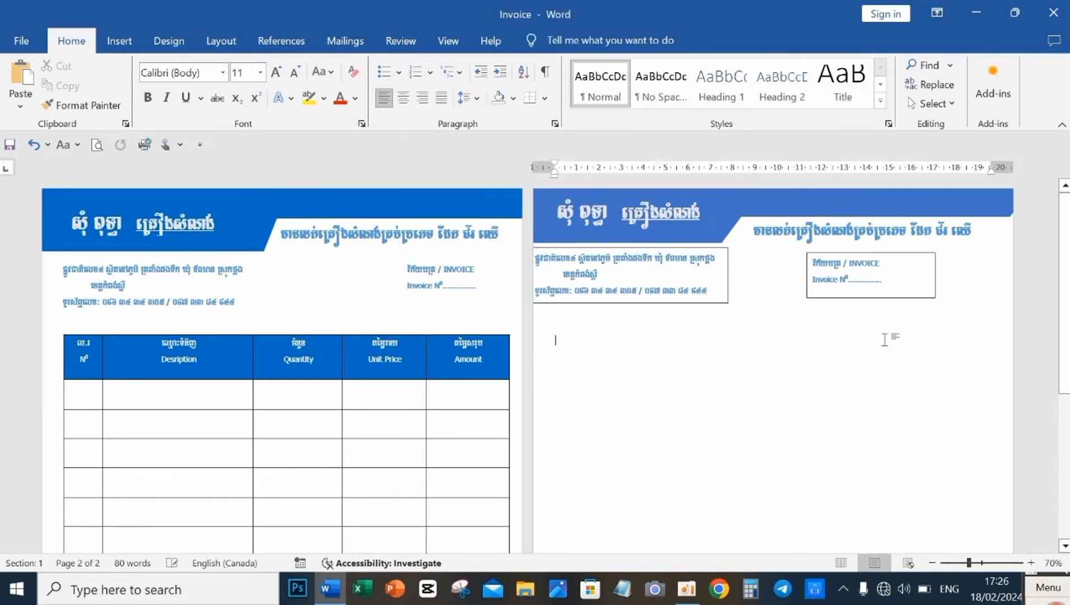
click(707, 266)
click(896, 277)
click(635, 272)
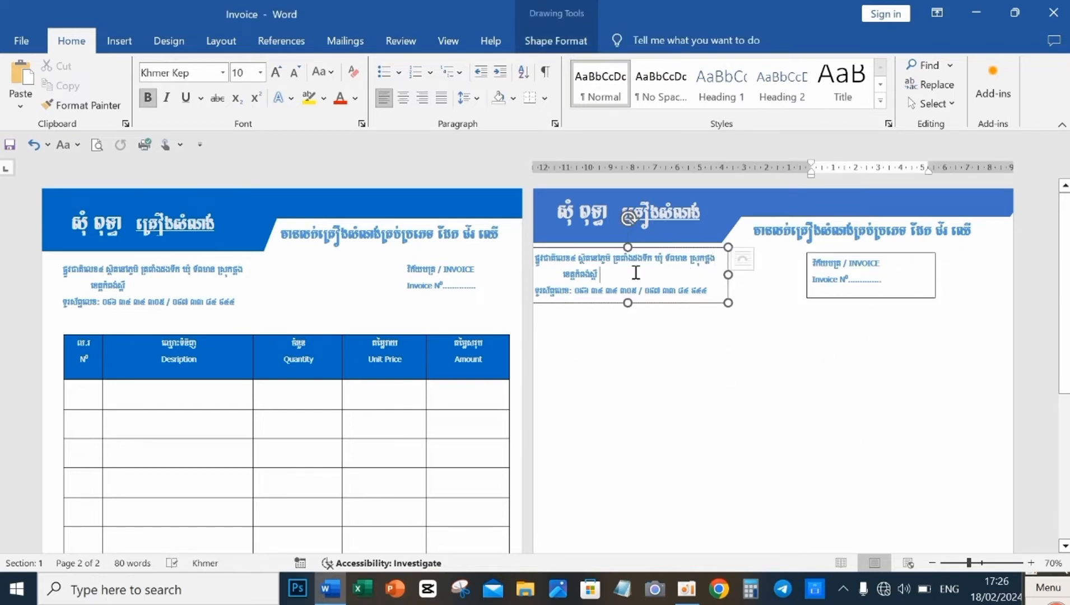
click(901, 272)
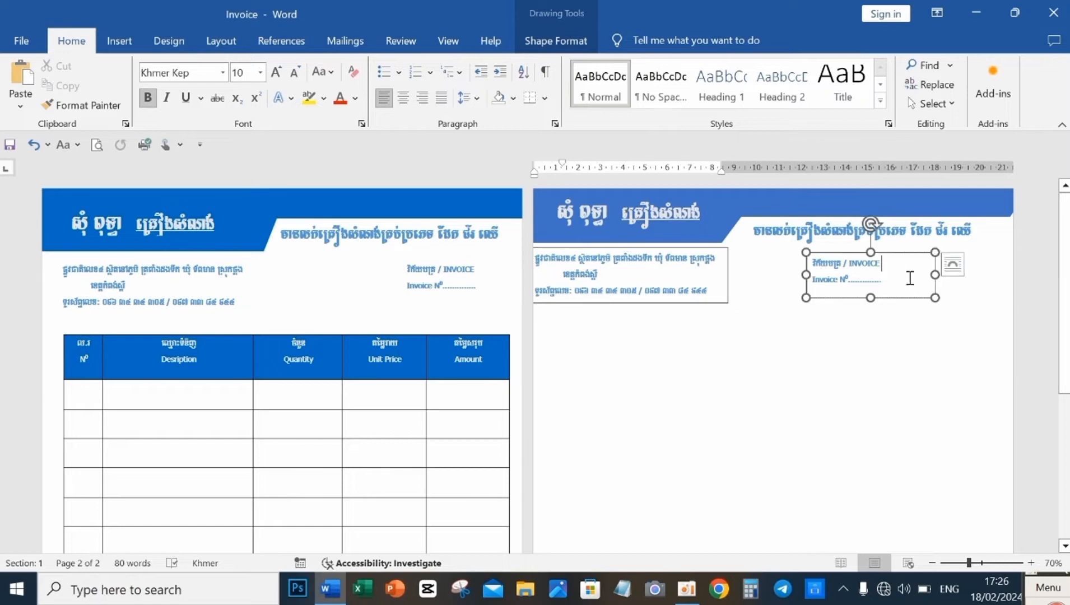
Remove the outlines from the address and invoice number text boxes on the second page
click(603, 274)
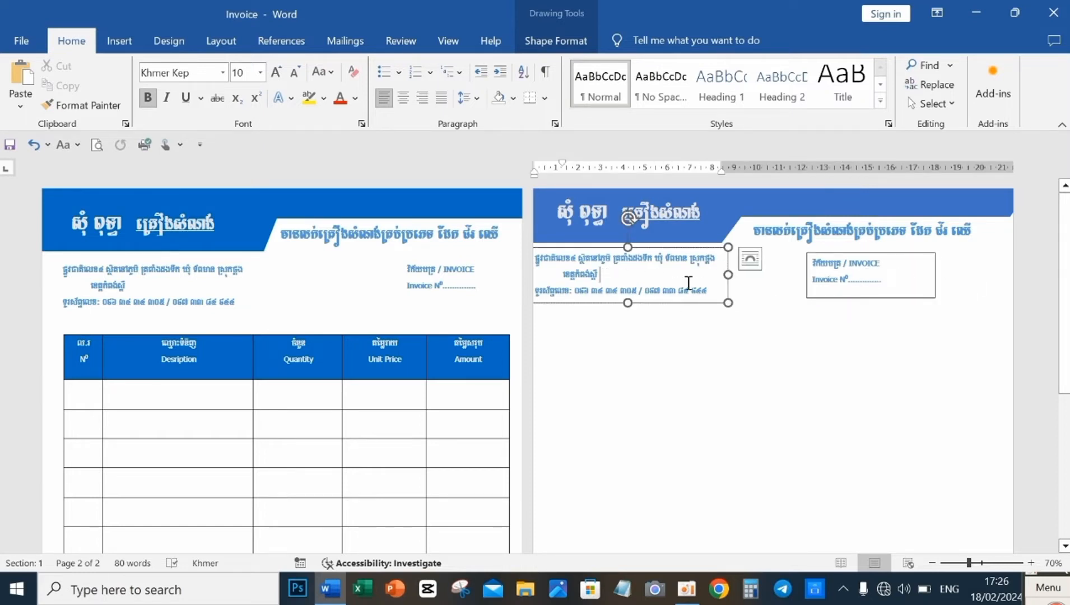
click(726, 295)
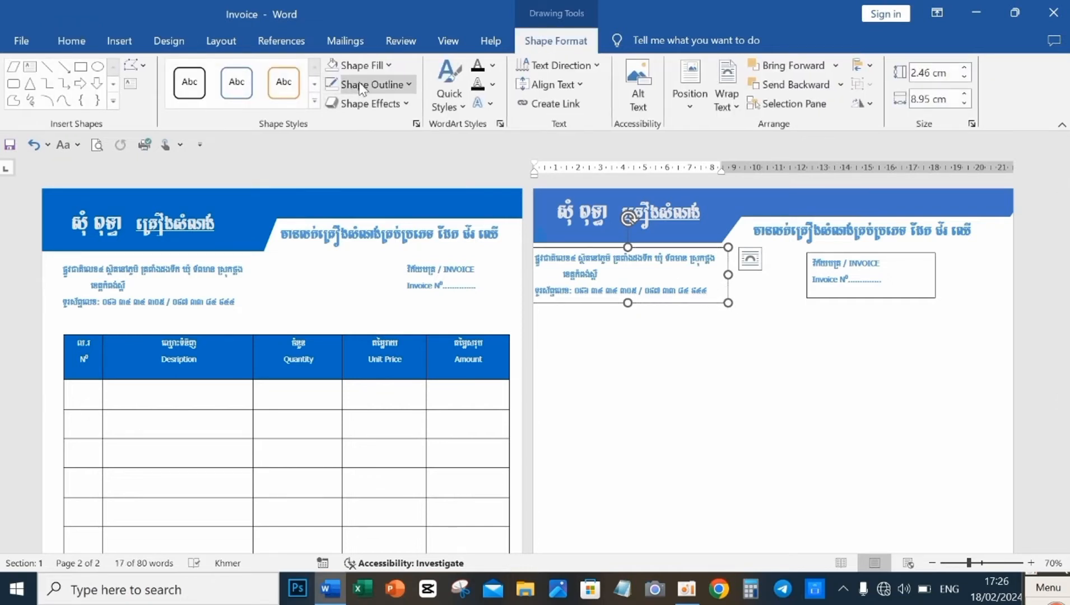
click(411, 84)
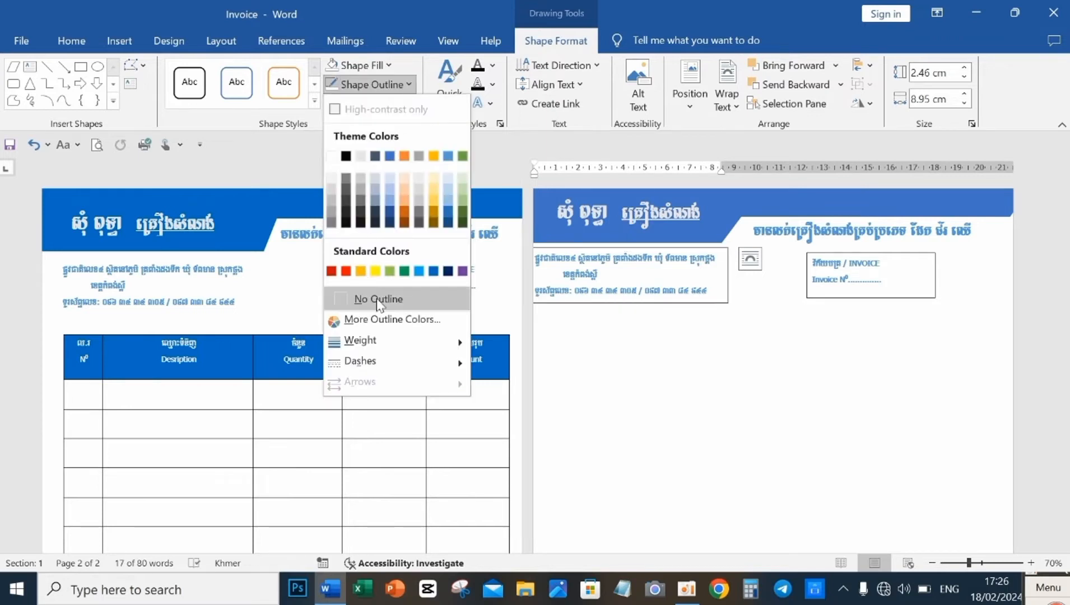
click(377, 299)
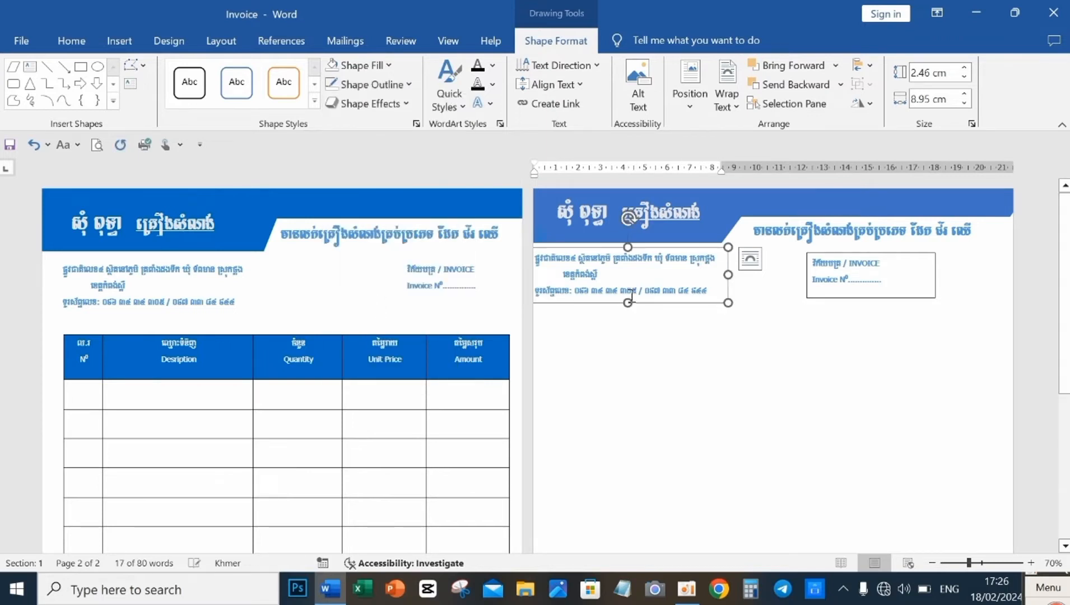
click(933, 287)
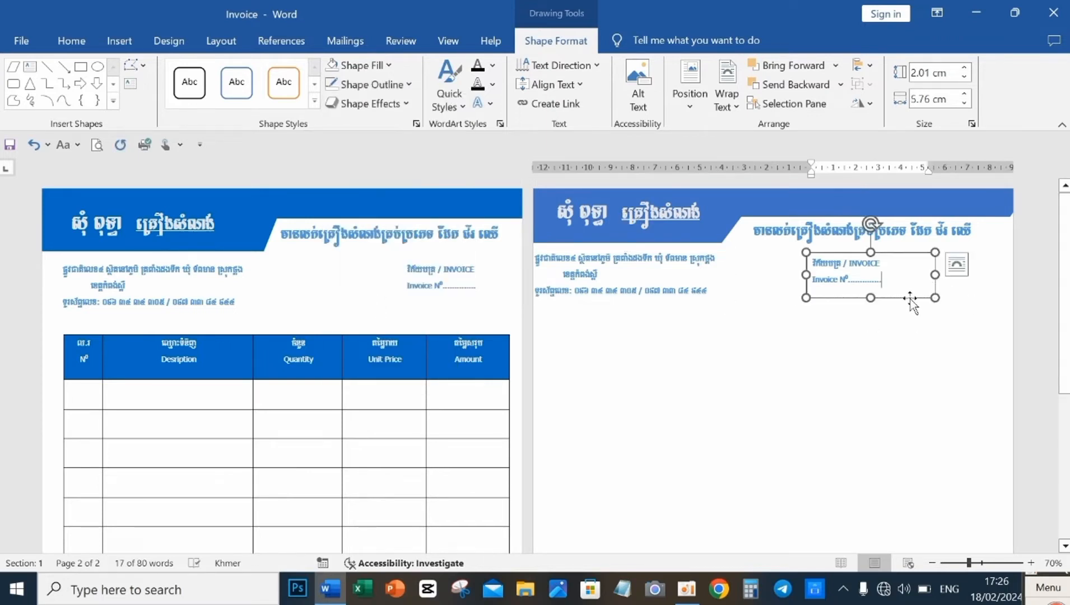
click(409, 84)
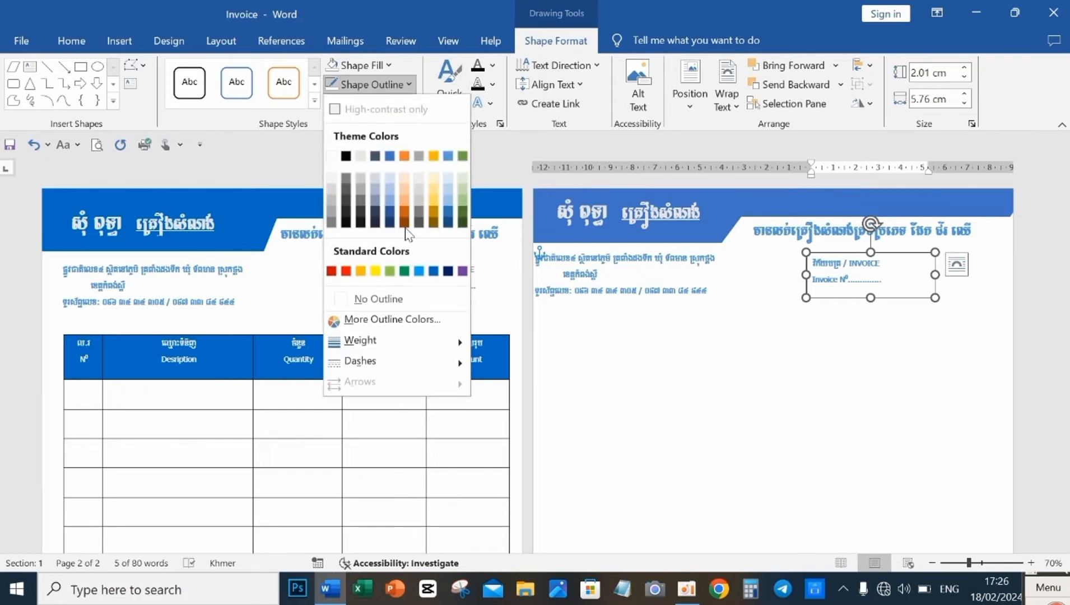
click(375, 299)
click(847, 370)
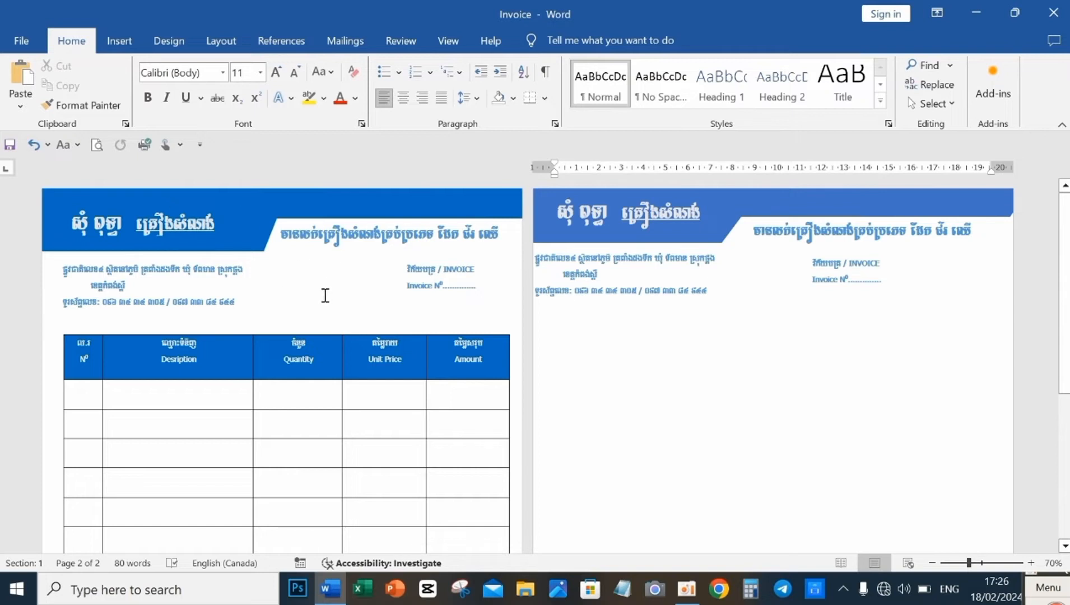
Examine the first page's item table, total row and customer and seller signature lines as a model for the second page
scroll(281, 404, down, 3)
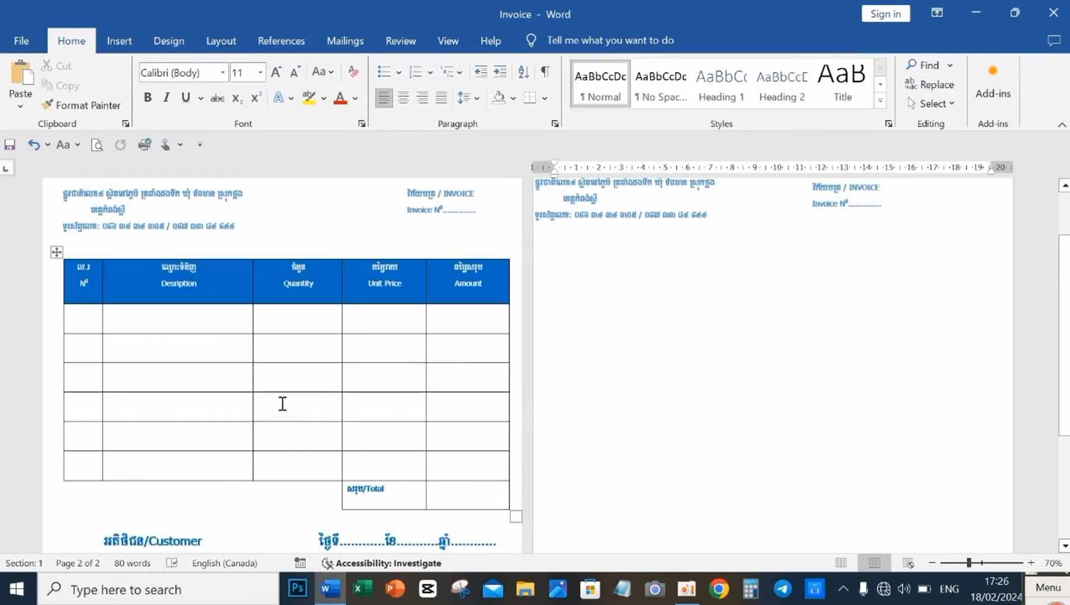
scroll(255, 435, up, 3)
scroll(252, 376, down, 1)
scroll(235, 359, down, 2)
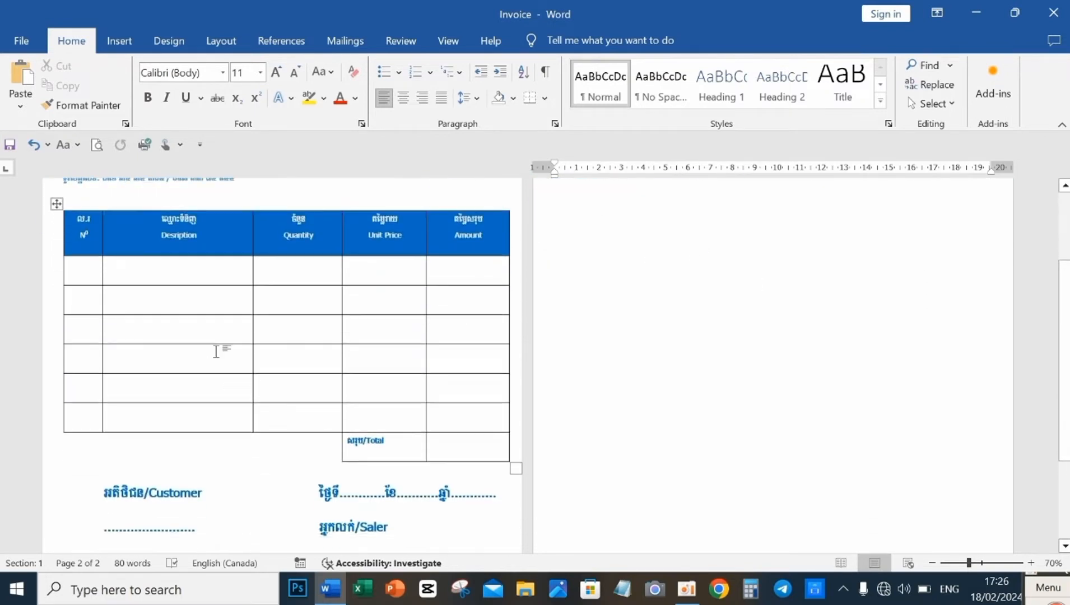
scroll(229, 366, up, 2)
scroll(234, 366, up, 2)
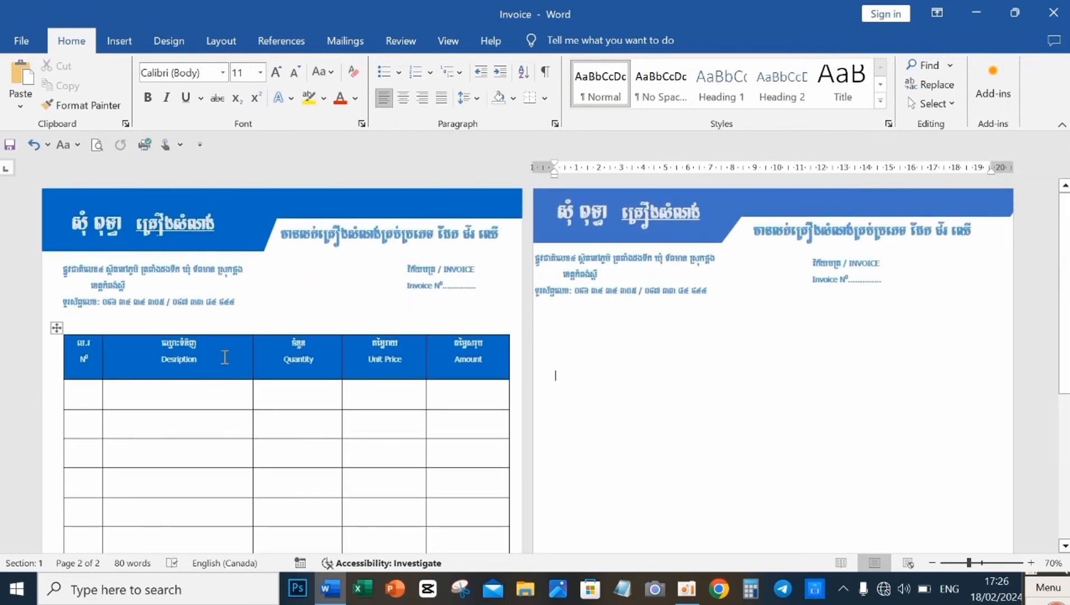
scroll(644, 336, down, 2)
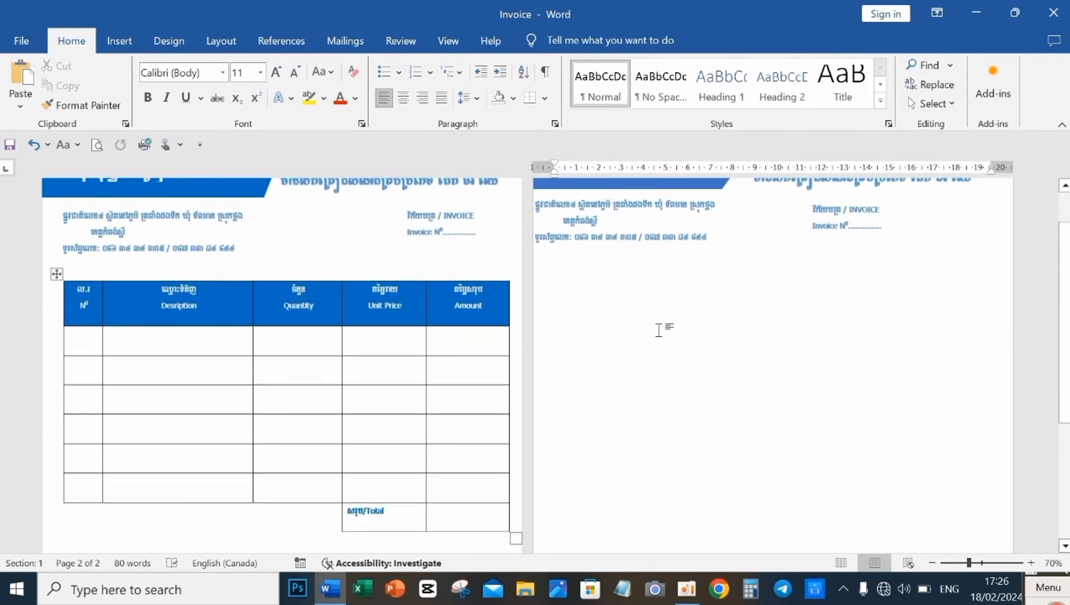
scroll(635, 315, up, 2)
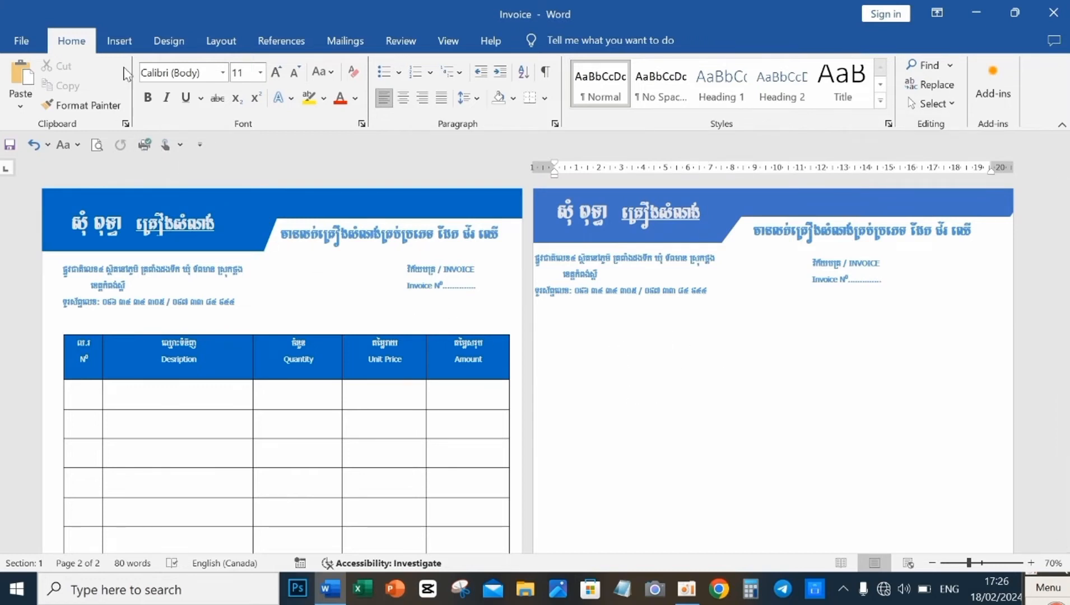
Insert a table with five columns and eight rows below the address block on the second page
click(121, 45)
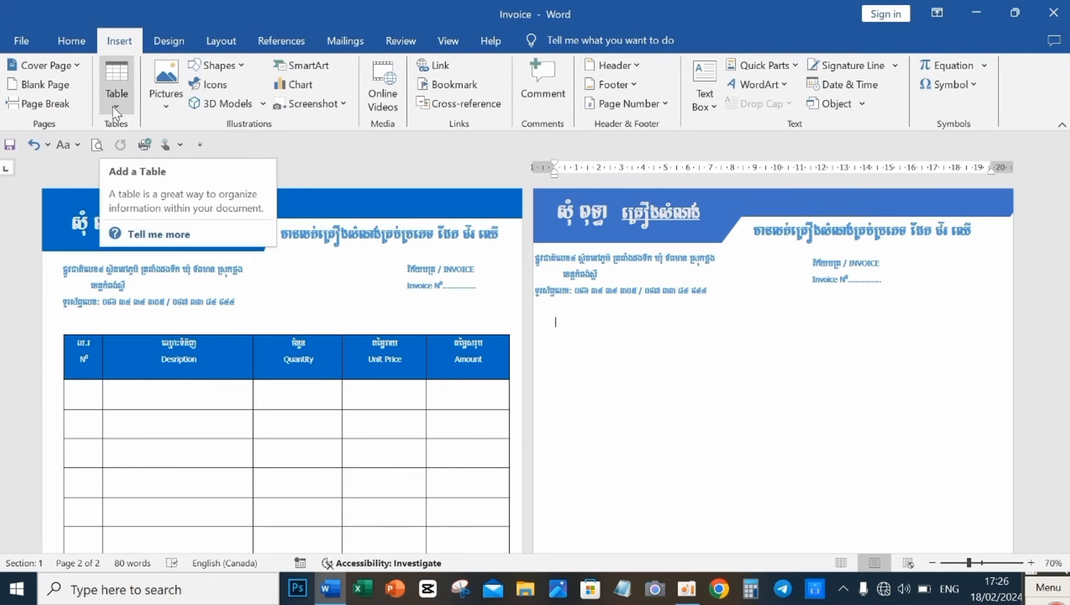
click(114, 108)
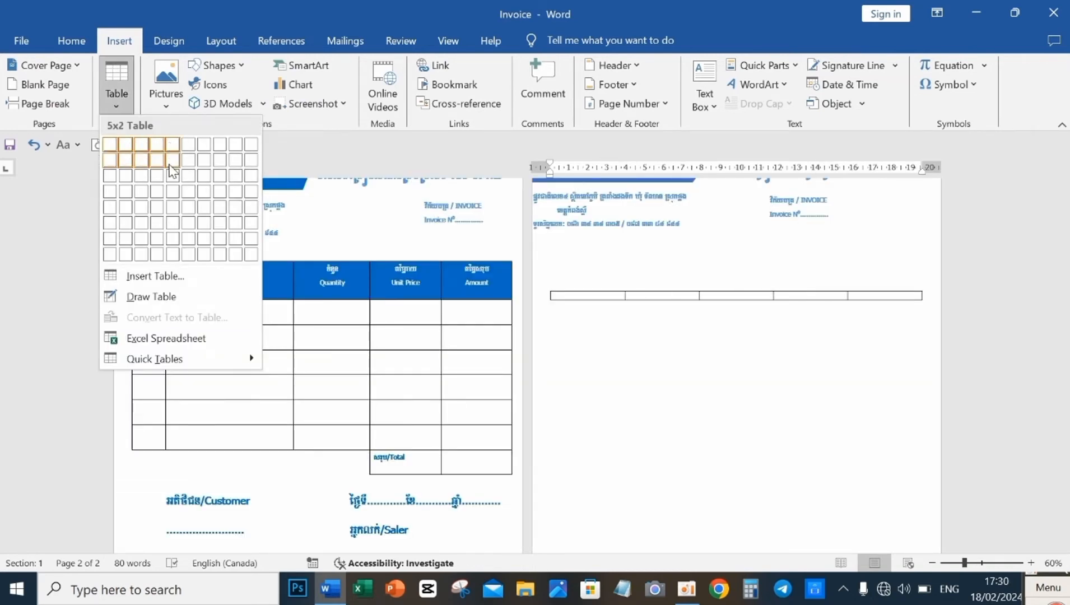
click(172, 254)
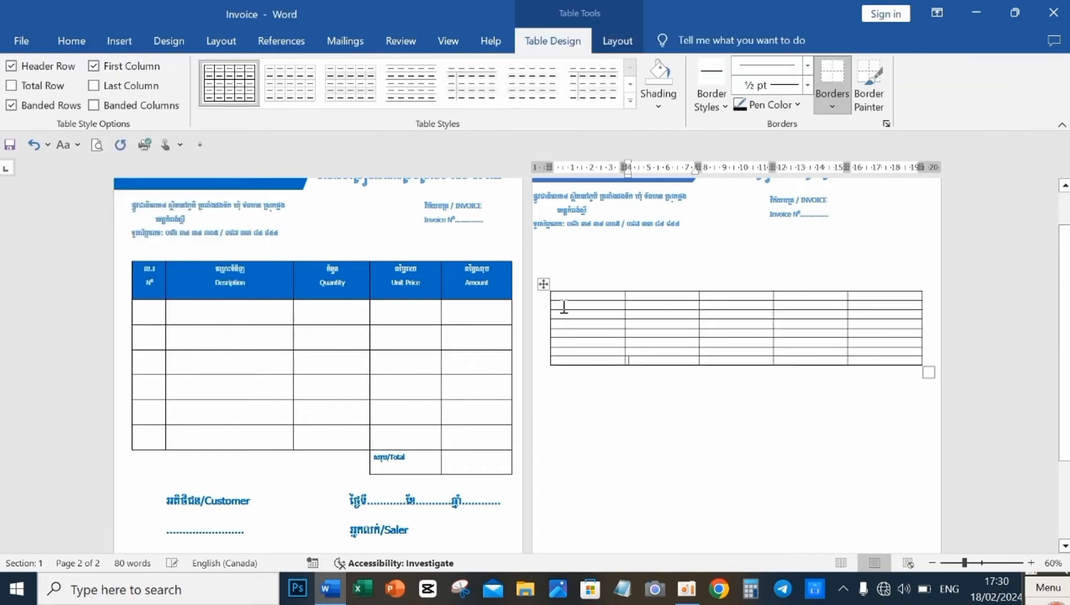
Set the row height of the whole item table on the second page to 1.2 cm
click(544, 285)
click(621, 44)
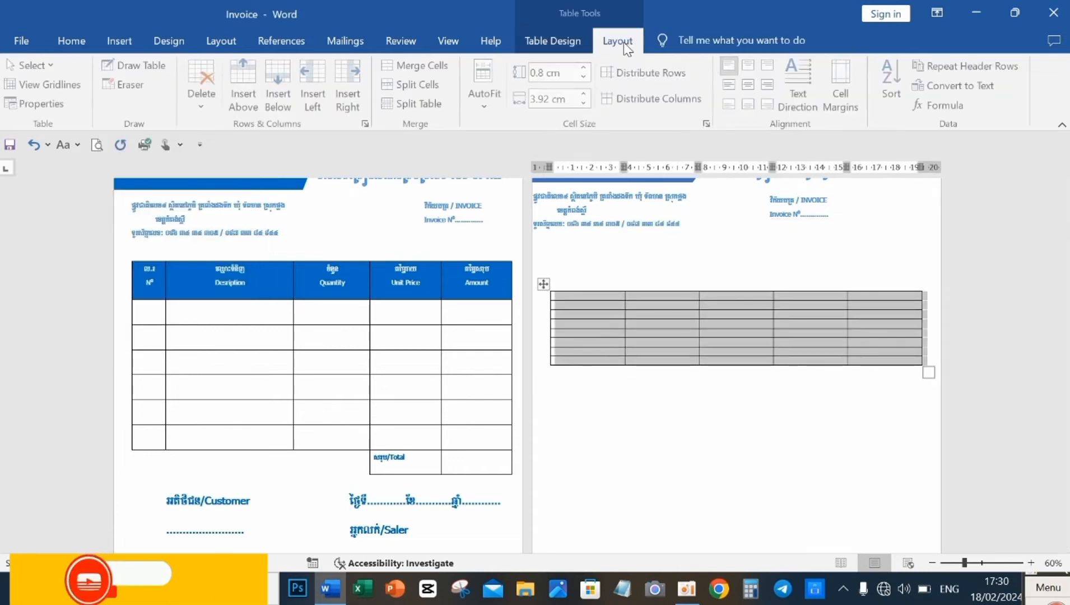
click(586, 68)
click(586, 68)
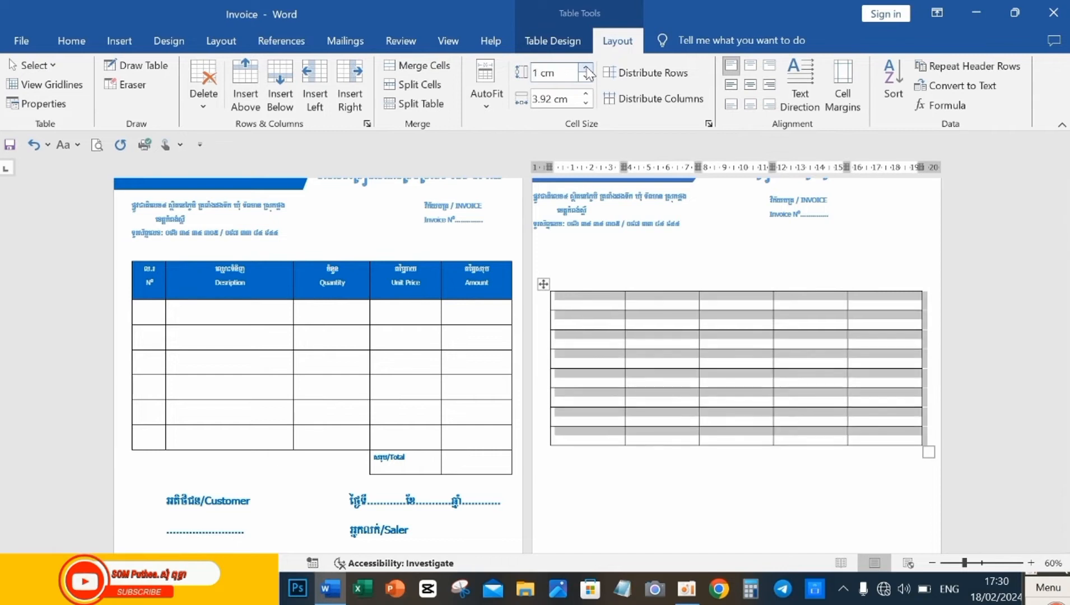
click(586, 68)
click(586, 69)
click(586, 69)
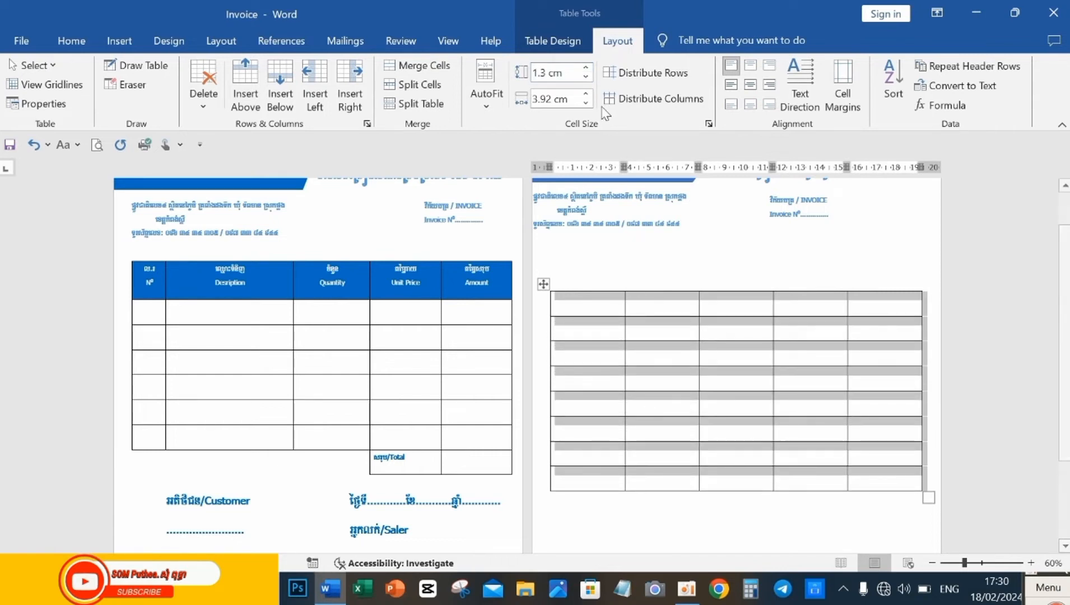
click(585, 78)
click(664, 499)
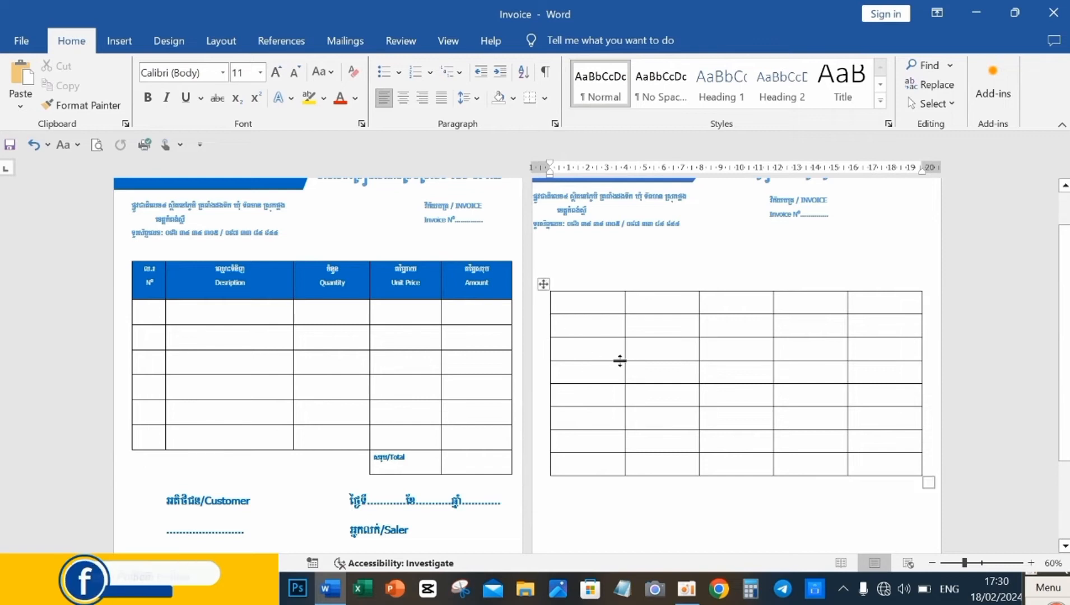
Copy the first page's "ល.រ / Nº" heading into the first header cell of the second page's table, keeping it left-aligned
click(607, 347)
click(581, 299)
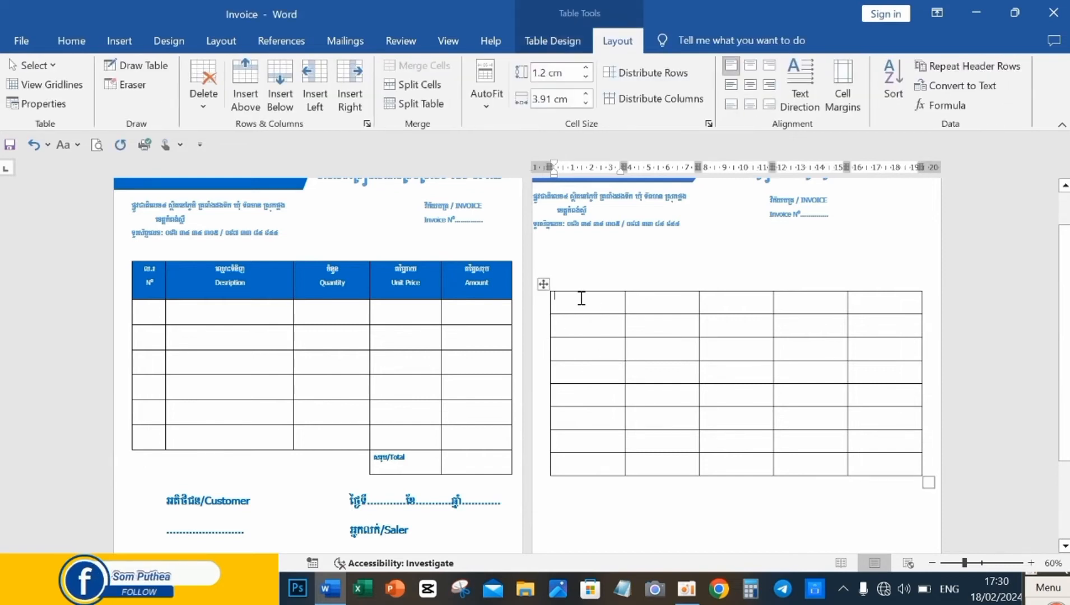
right_click(149, 275)
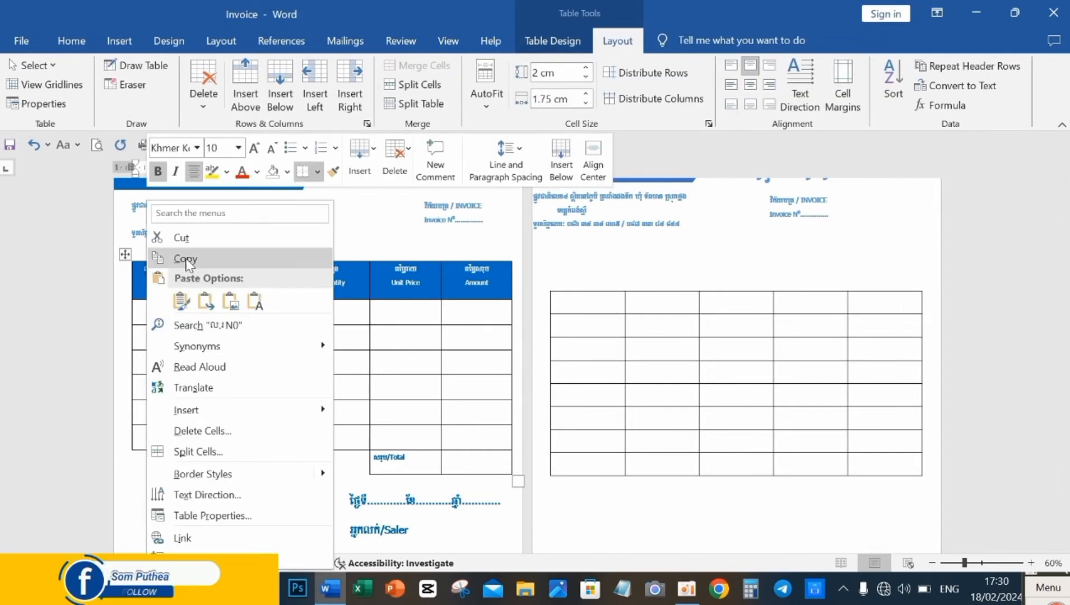
click(250, 258)
click(574, 299)
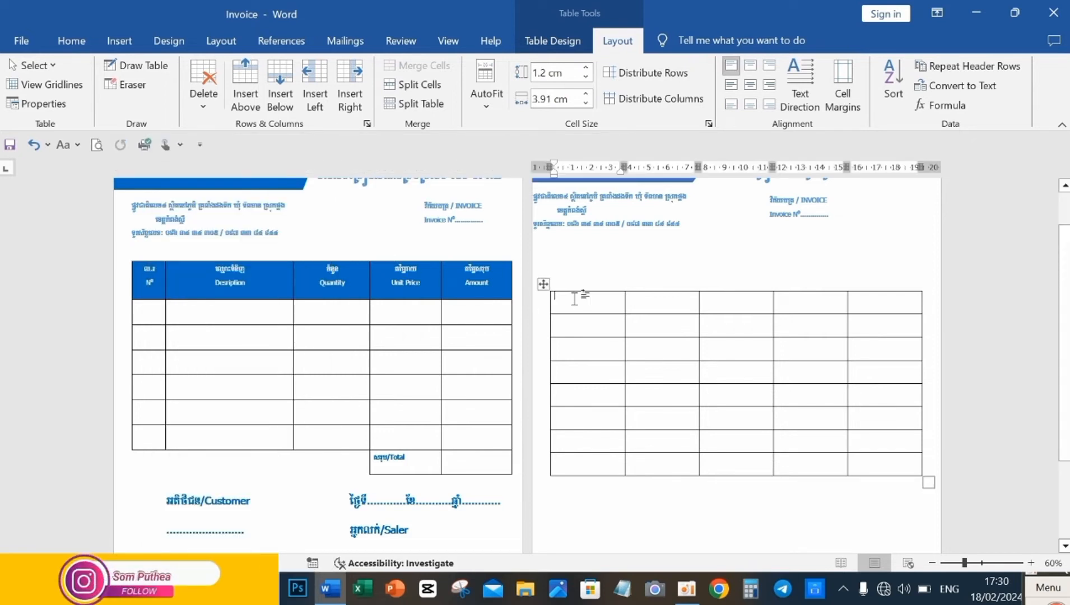
key(Return)
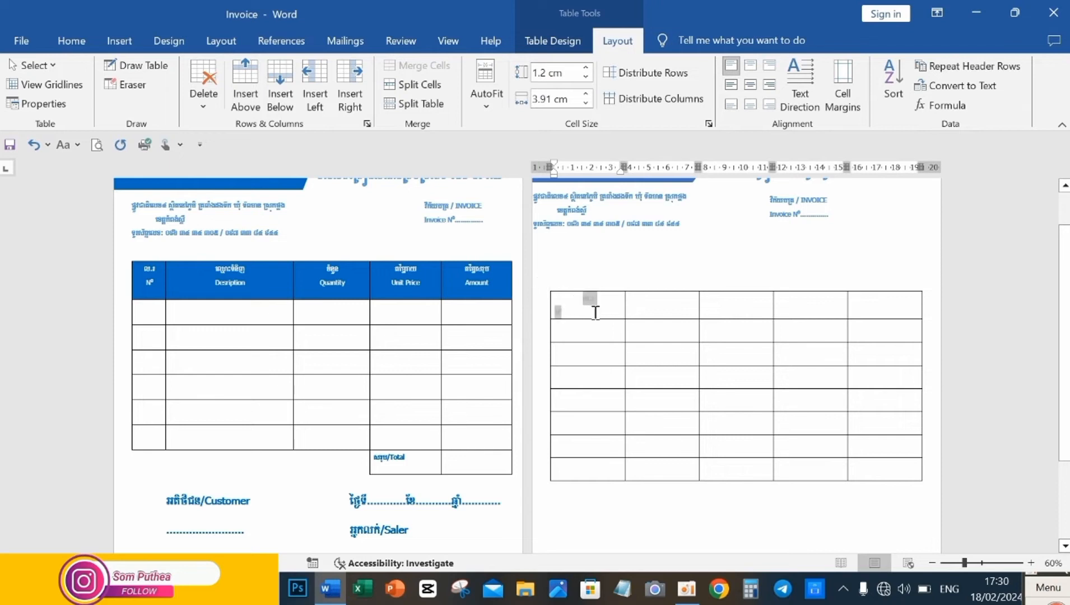
right_click(594, 318)
click(583, 294)
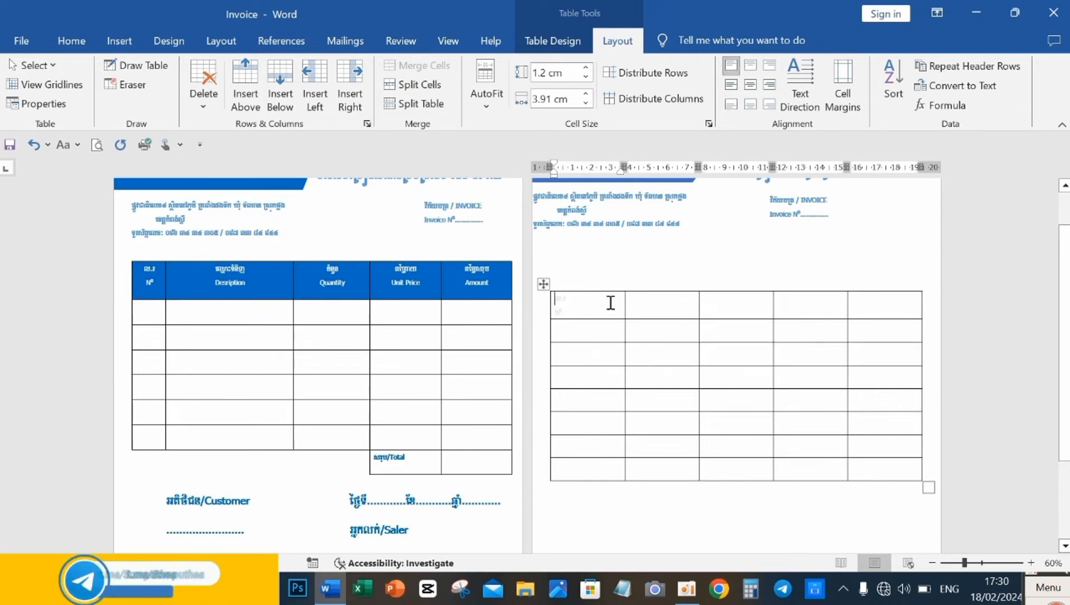
Copy the first page's two-line "Desription" heading into the second header cell of the new table
drag(217, 271, 239, 280)
right_click(239, 280)
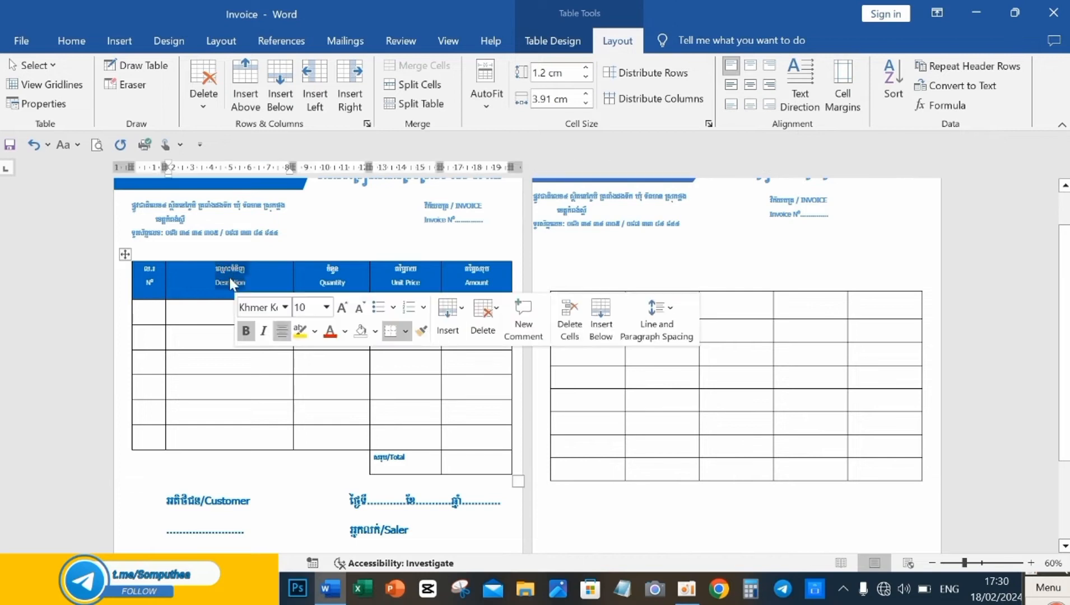
click(268, 258)
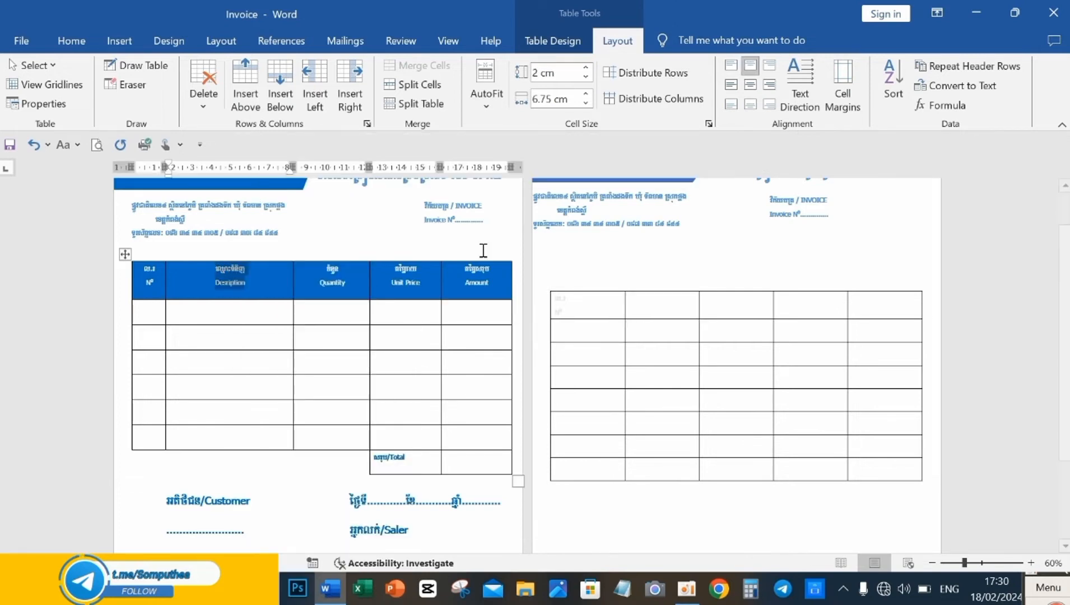
click(642, 305)
key(ctrl+v)
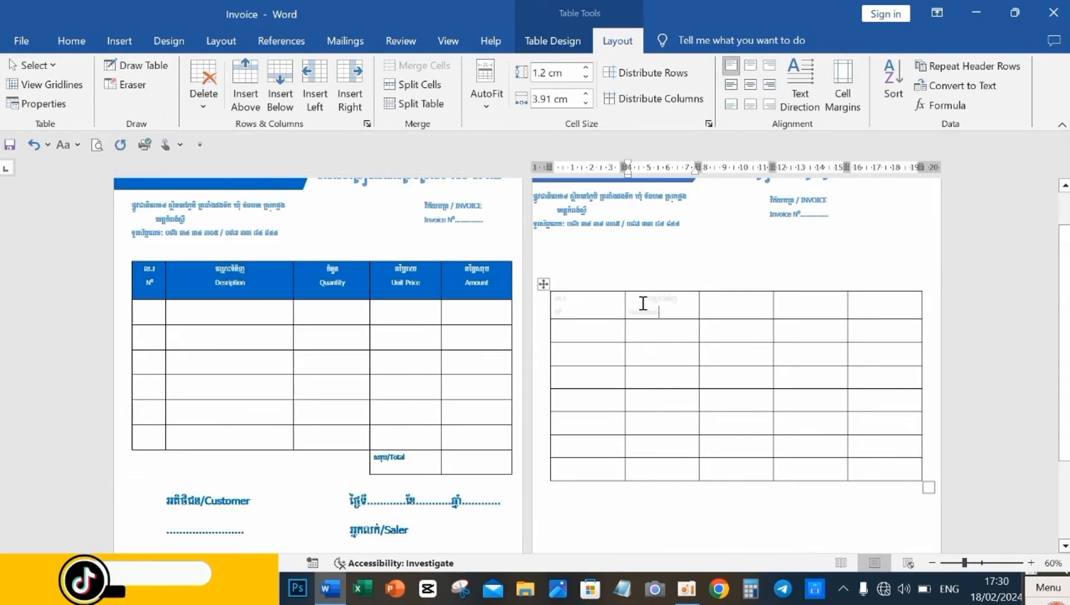
Copy the first page's two-line "Quantity" heading into the third header cell of the new table
click(317, 273)
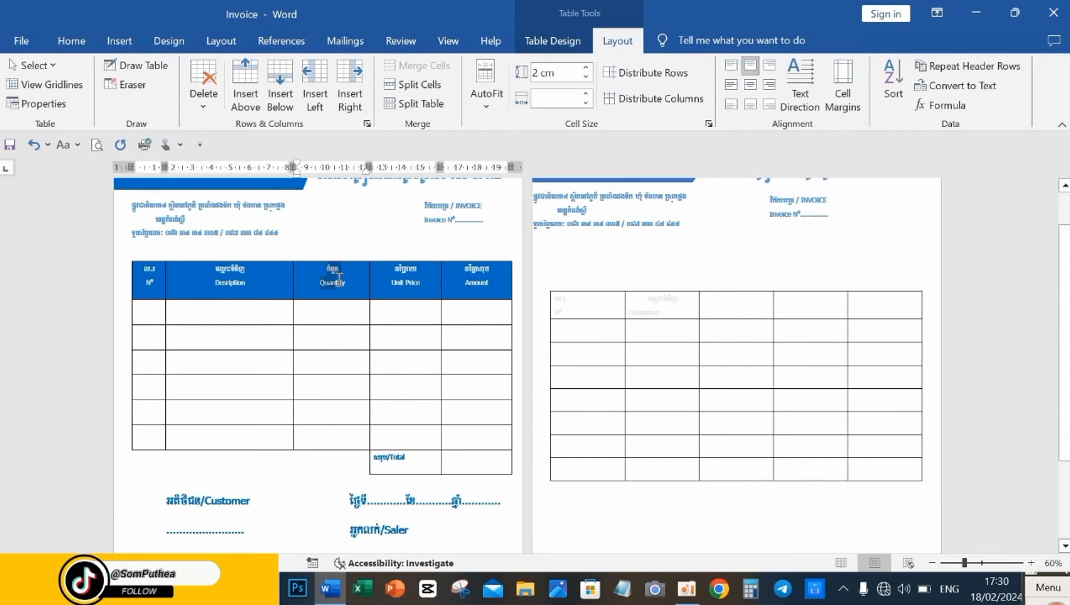
right_click(337, 279)
click(358, 256)
click(728, 303)
key(ctrl+v)
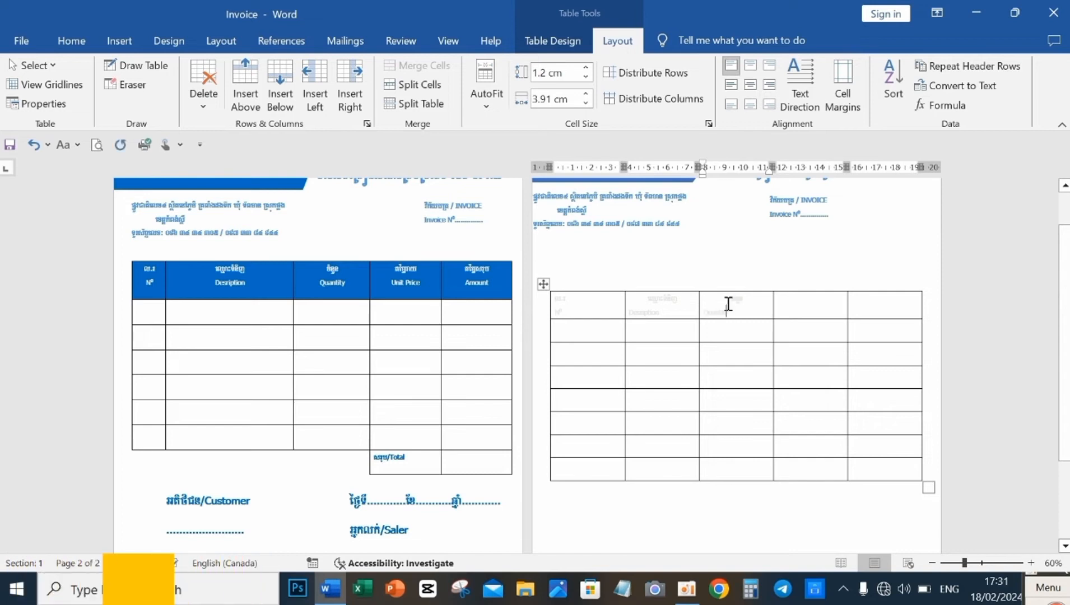
Copy the first page's two-line "Unit Price" heading into the fourth header cell of the new table
drag(395, 270, 436, 286)
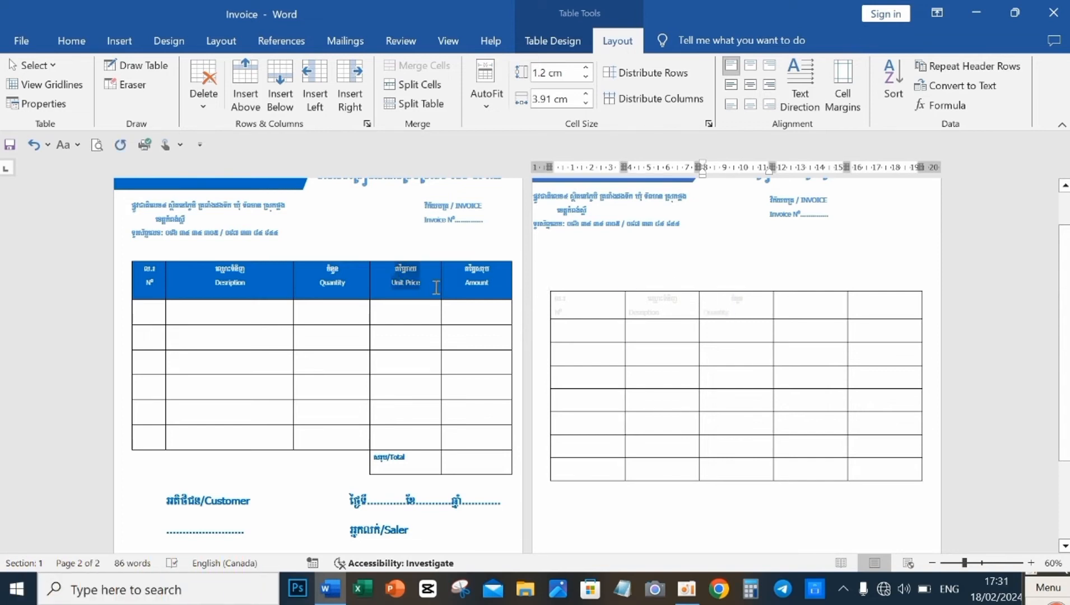
right_click(416, 273)
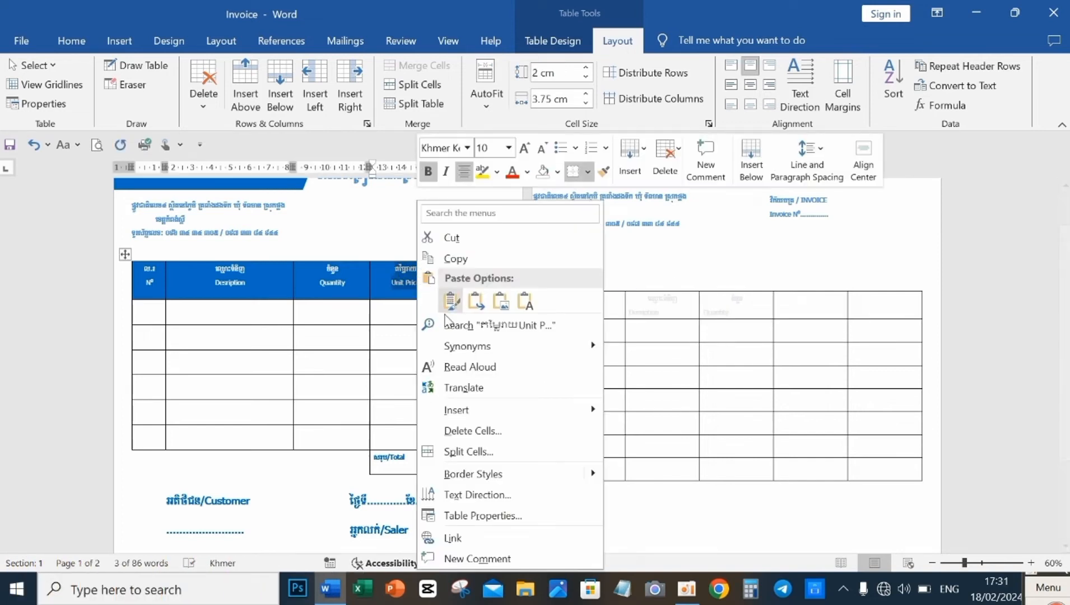
click(455, 258)
click(789, 307)
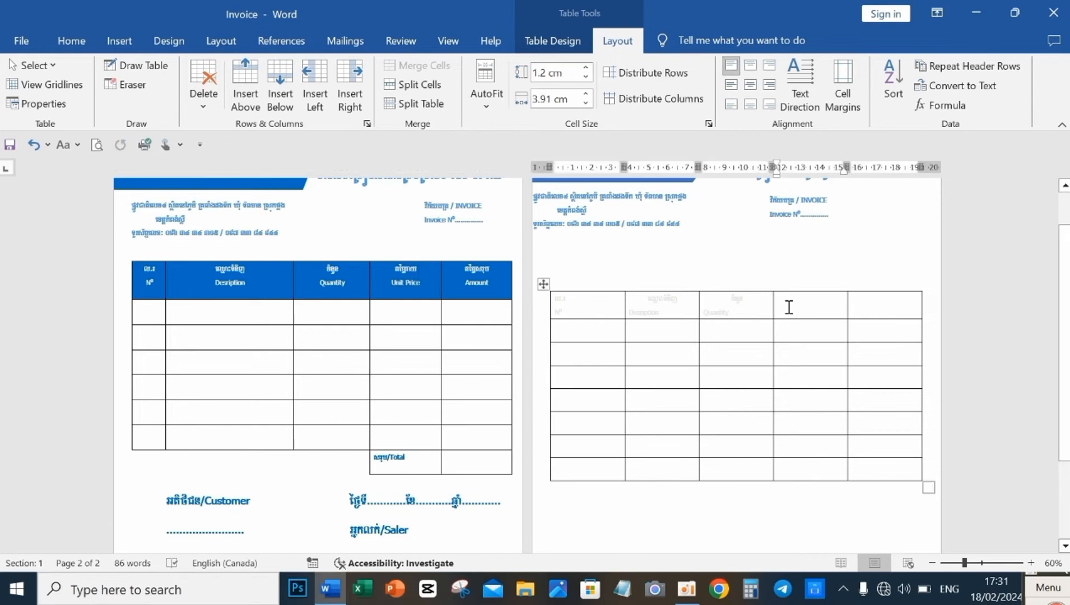
Copy the first page's two-line "Amount" heading into the fifth header cell of the new table
drag(468, 270, 493, 286)
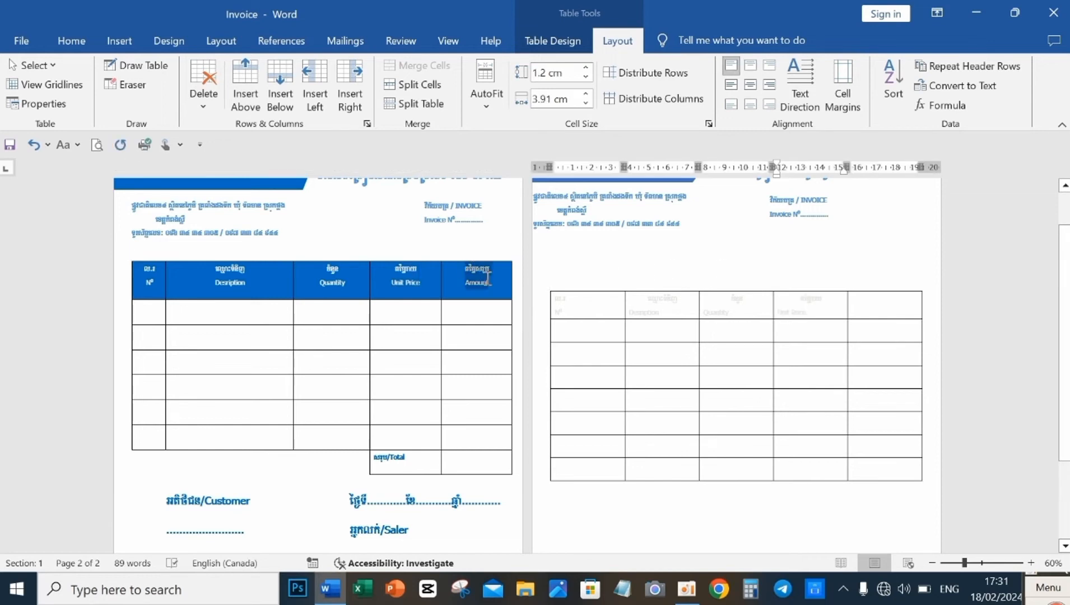
right_click(473, 272)
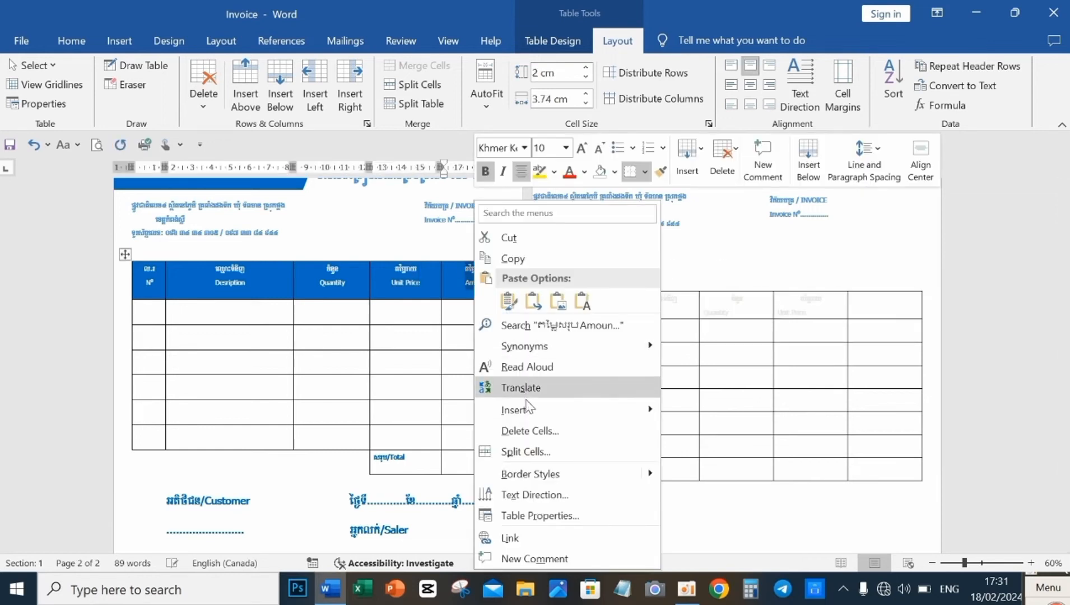
click(517, 260)
click(880, 298)
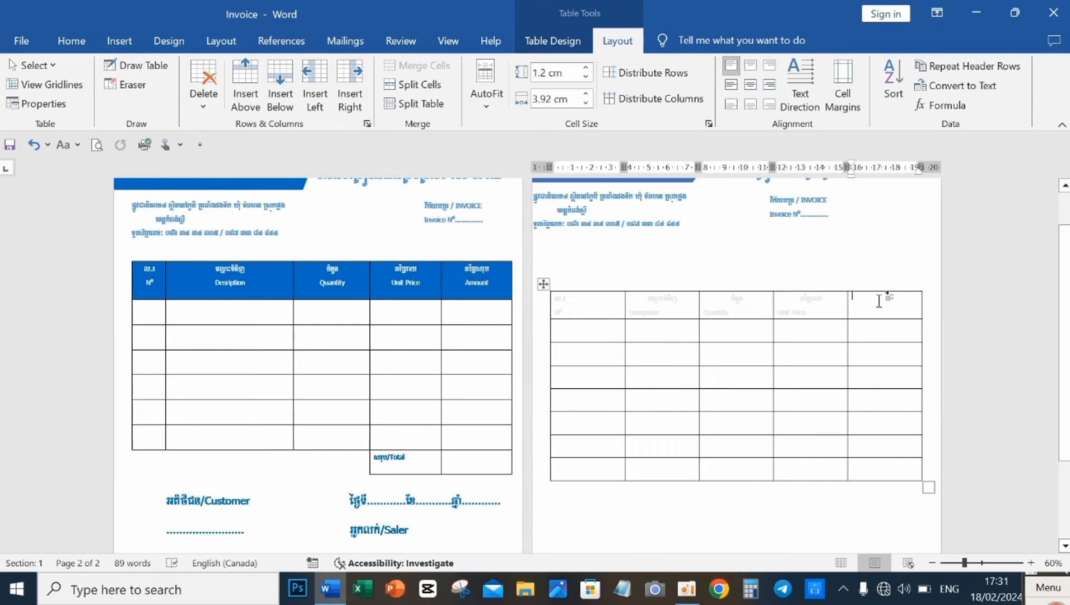
Shade the header row of the second page's table with the blue theme color
click(550, 301)
click(560, 301)
drag(558, 299, 888, 305)
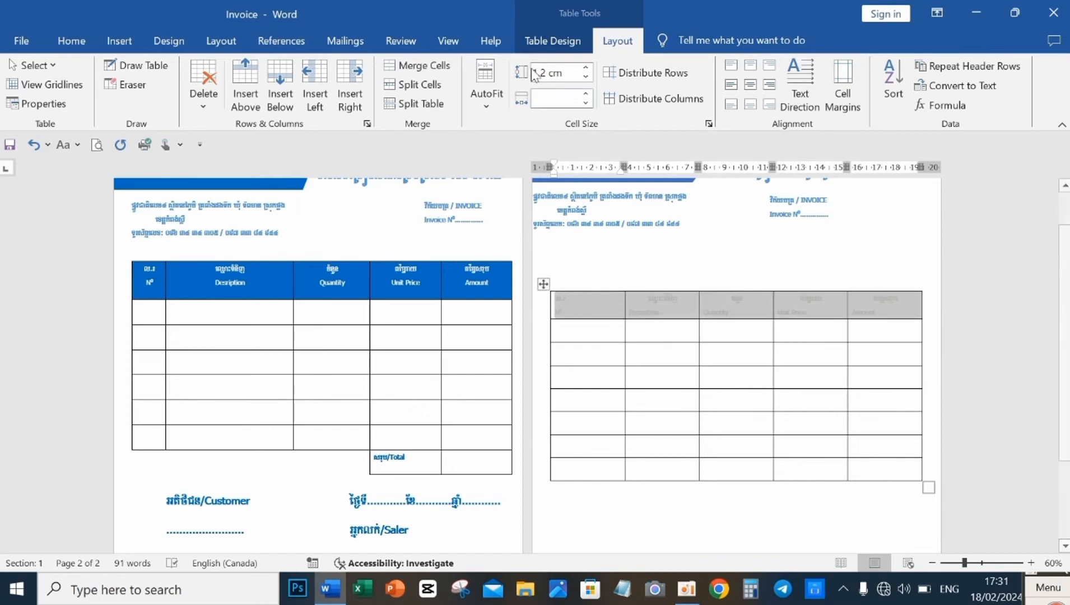
click(140, 41)
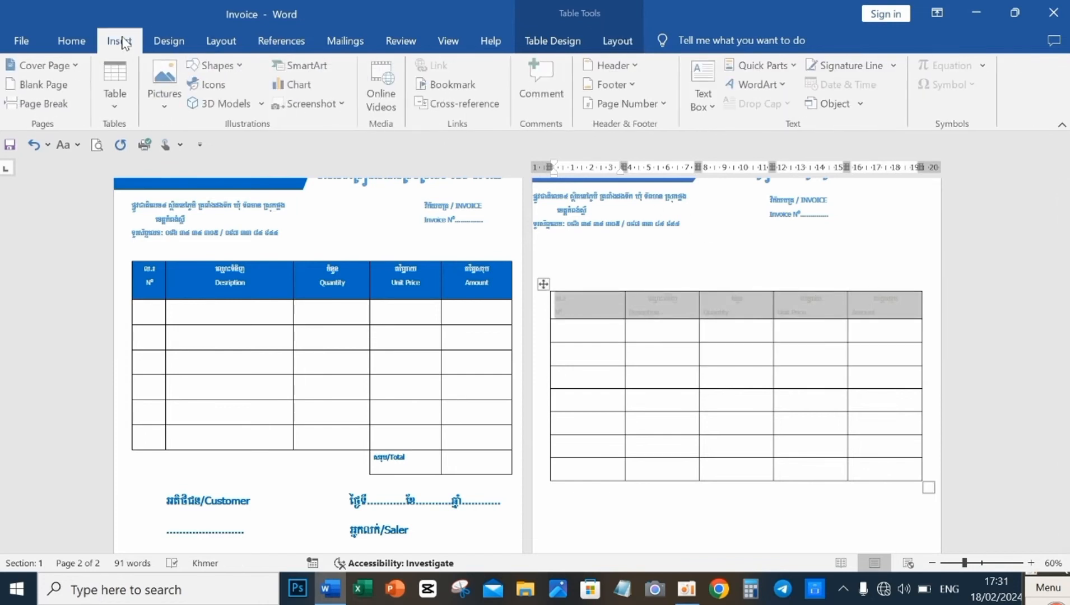
click(221, 41)
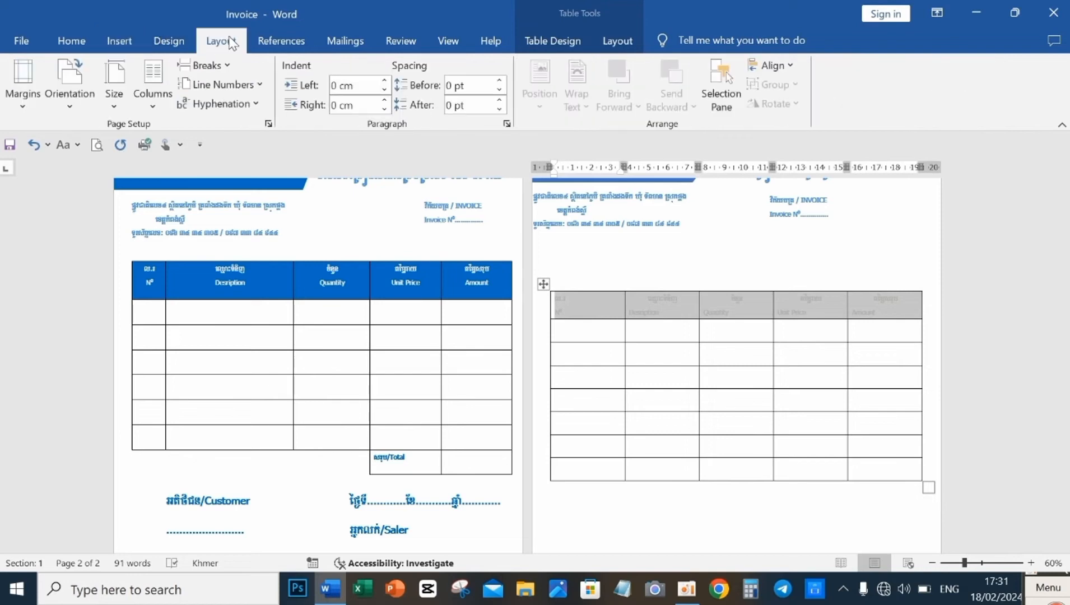
click(119, 41)
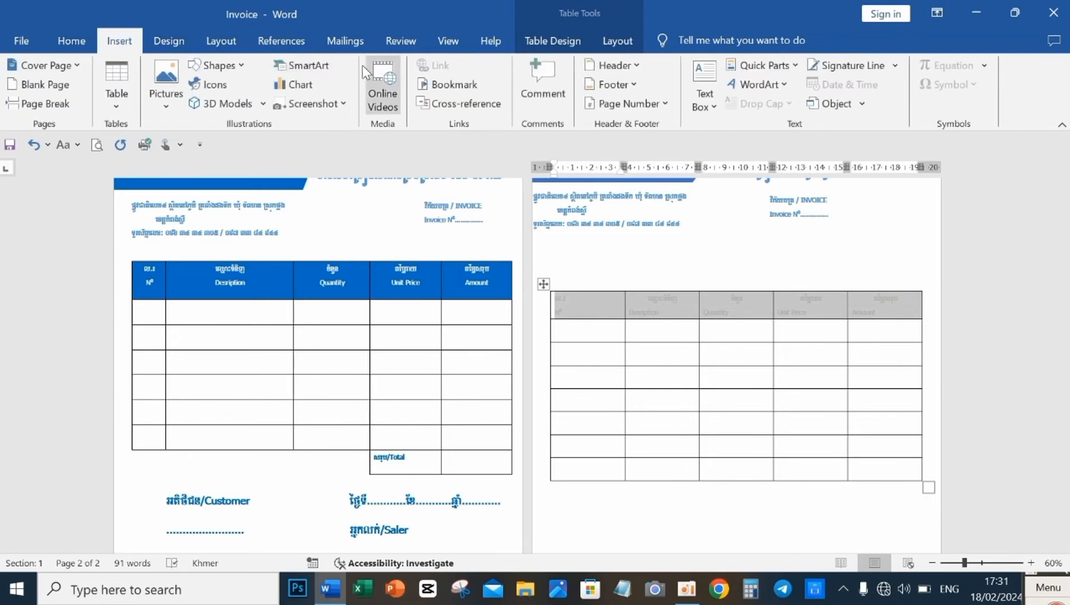
click(71, 40)
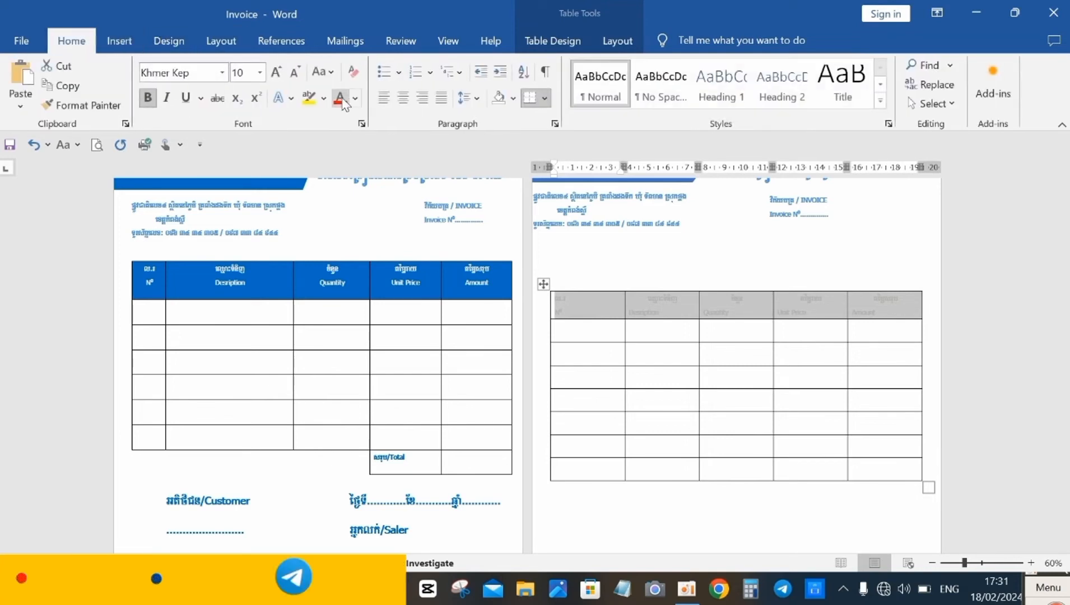
click(514, 99)
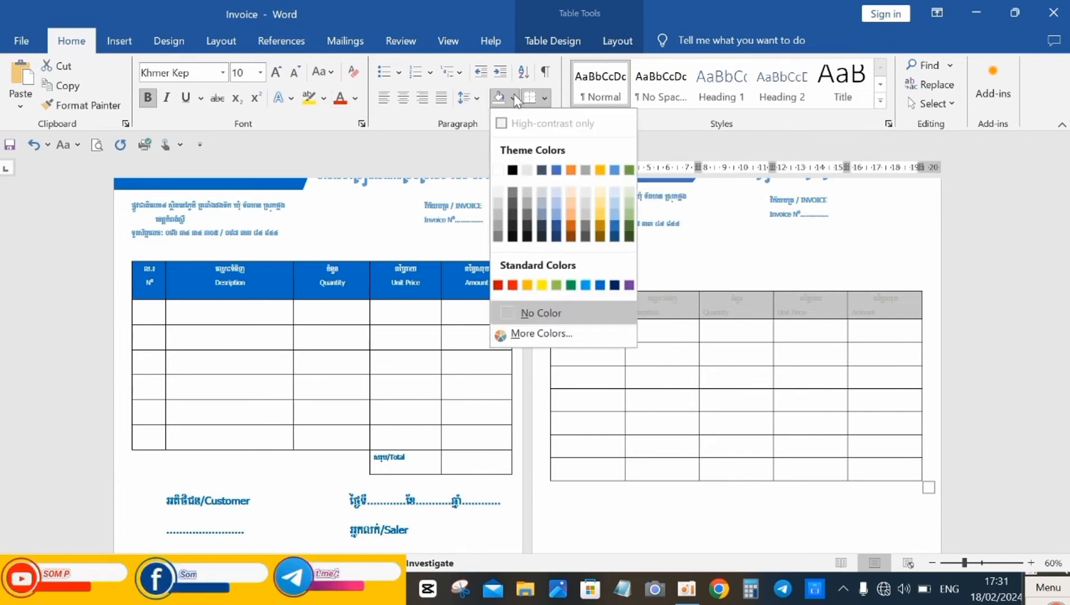
click(556, 170)
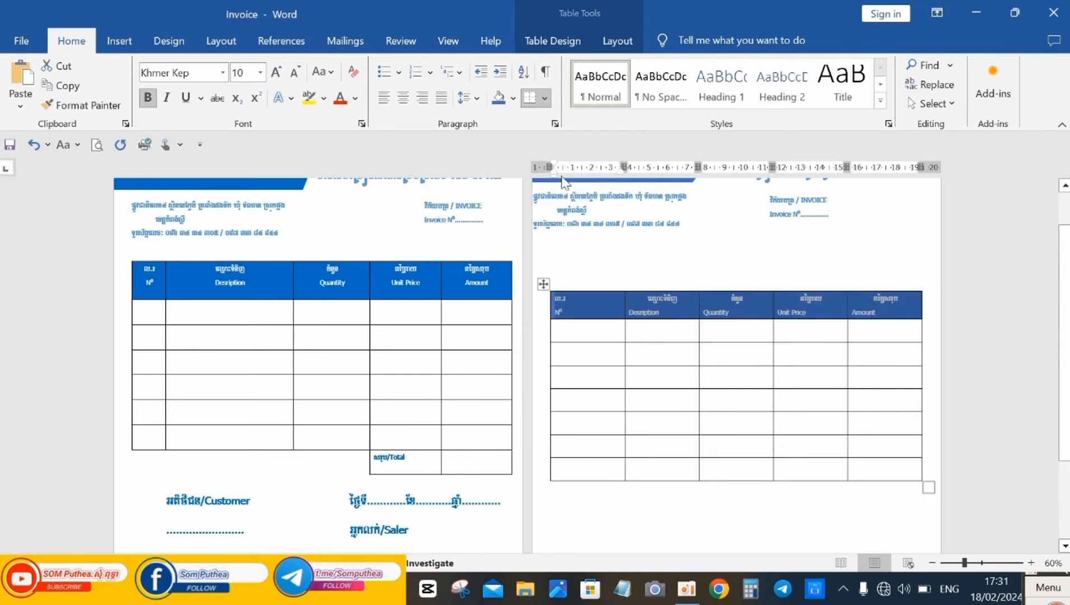
Center the text in the top two rows of the second page's table and set its font size to 12
click(562, 299)
drag(551, 300, 890, 313)
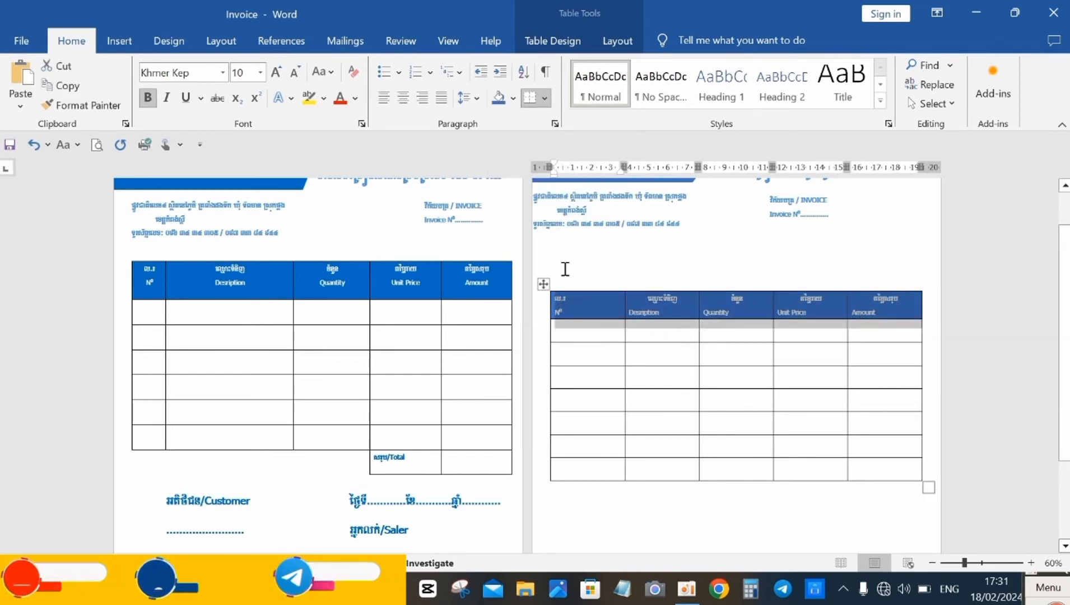
click(403, 99)
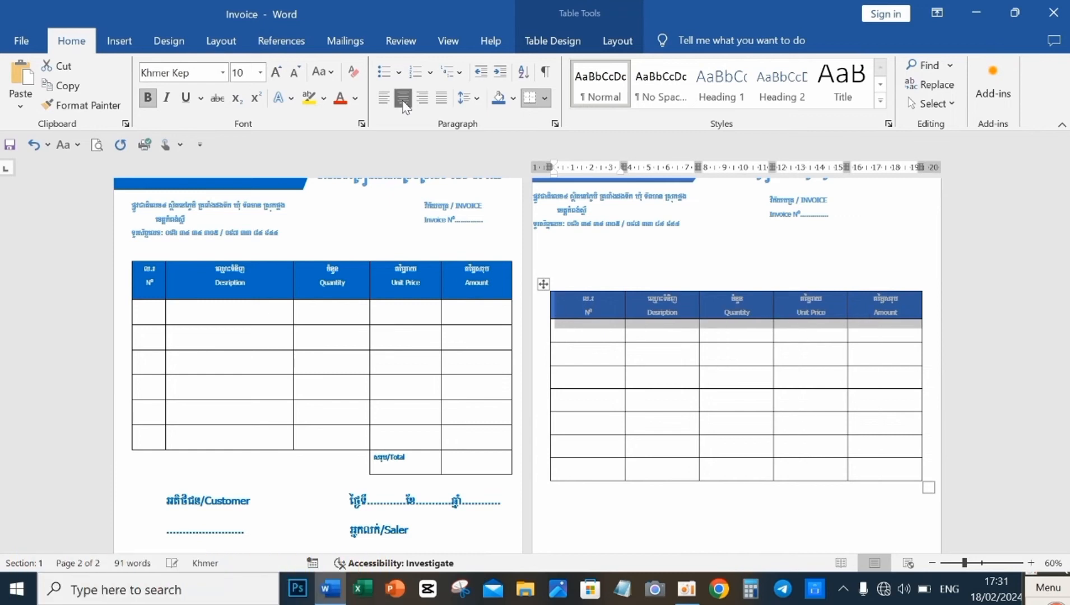
click(281, 72)
click(281, 72)
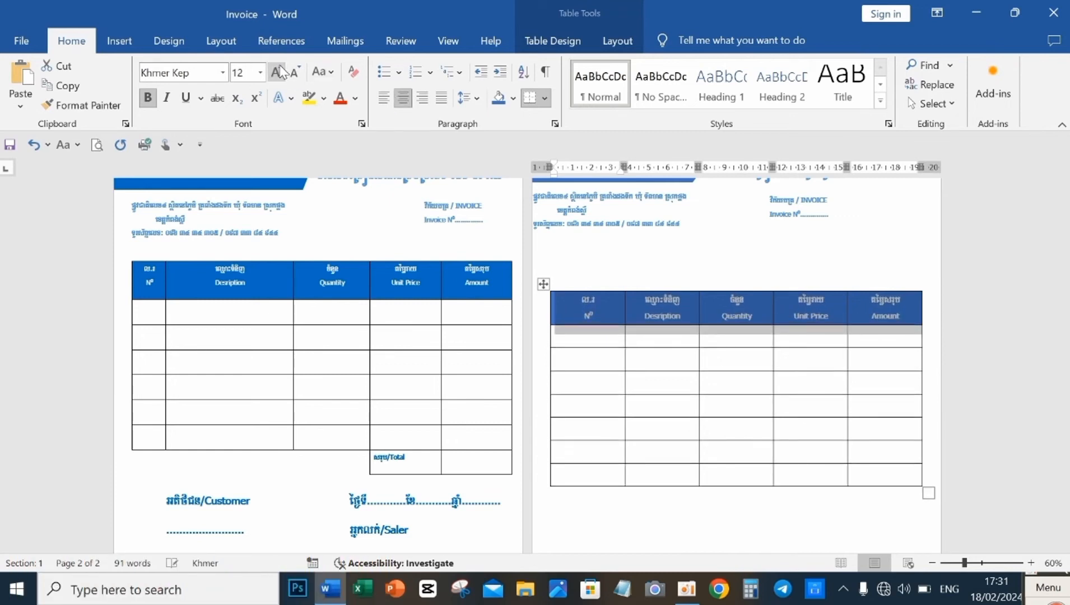
click(281, 71)
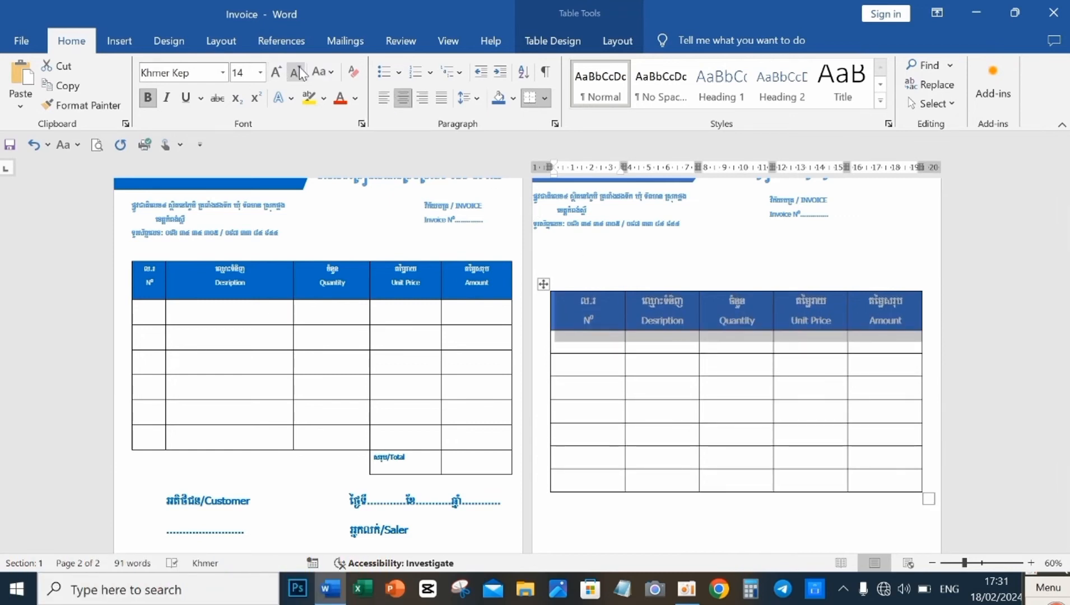
click(301, 73)
click(711, 508)
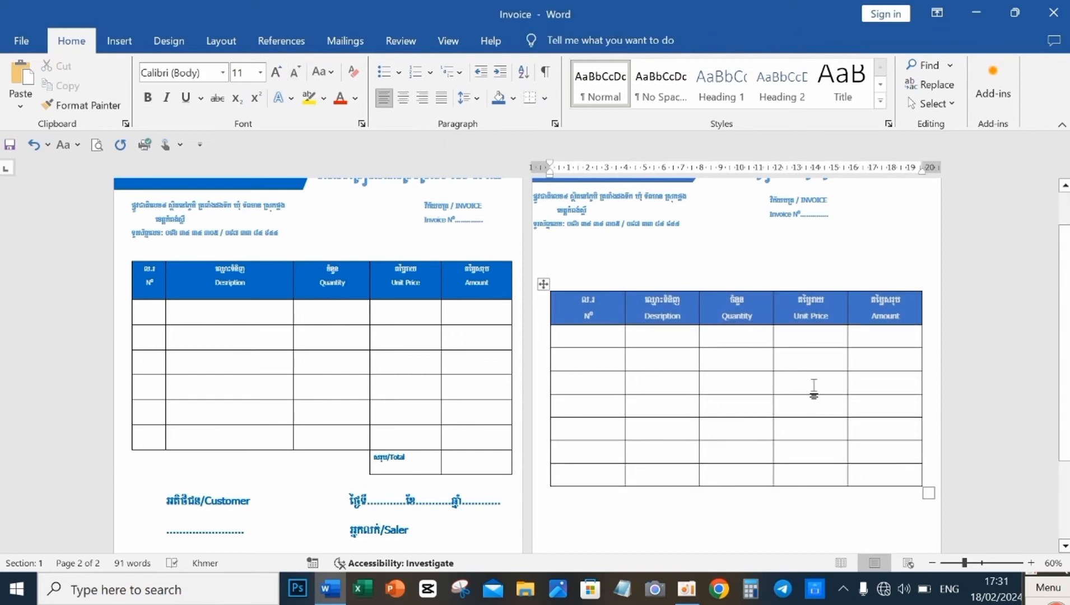
Move the second page's item table up, closer to the header text boxes
click(807, 335)
scroll(807, 332, up, 1)
scroll(711, 332, down, 1)
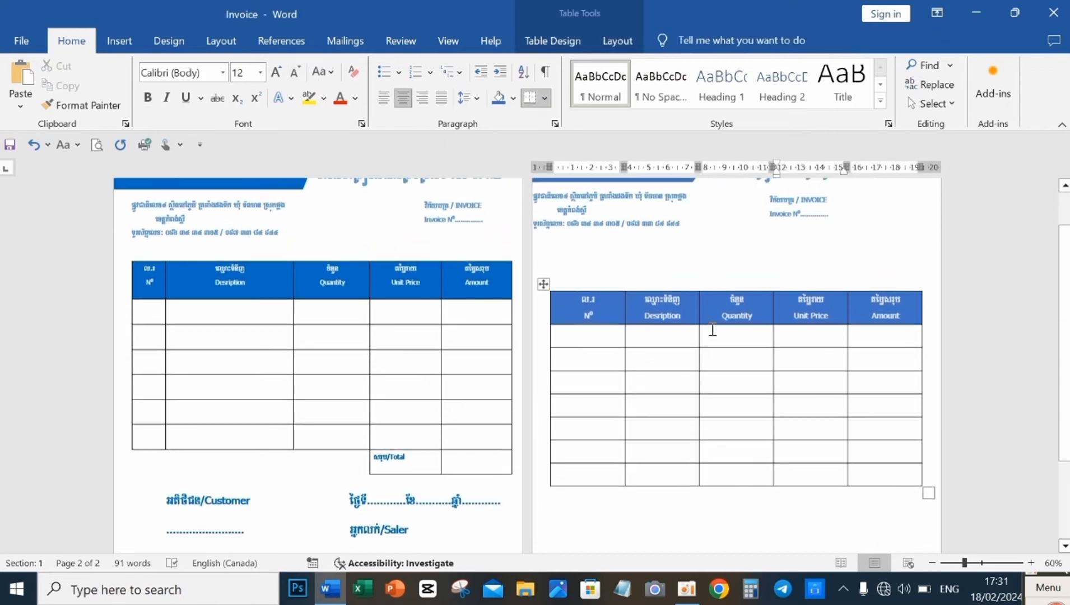
scroll(712, 330, up, 1)
scroll(693, 343, down, 1)
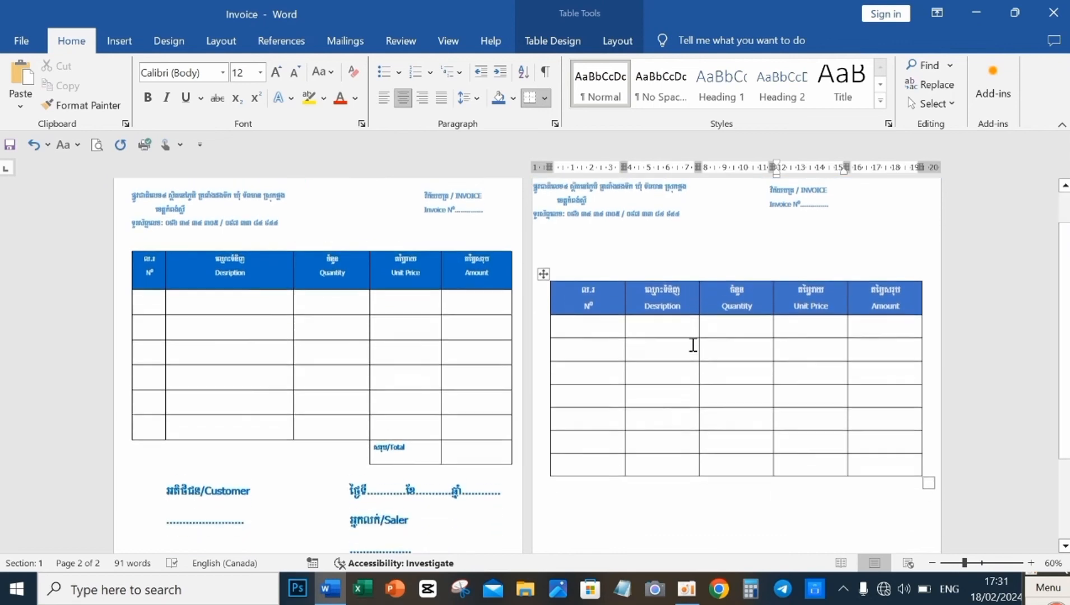
scroll(693, 344, up, 1)
drag(543, 335, 537, 307)
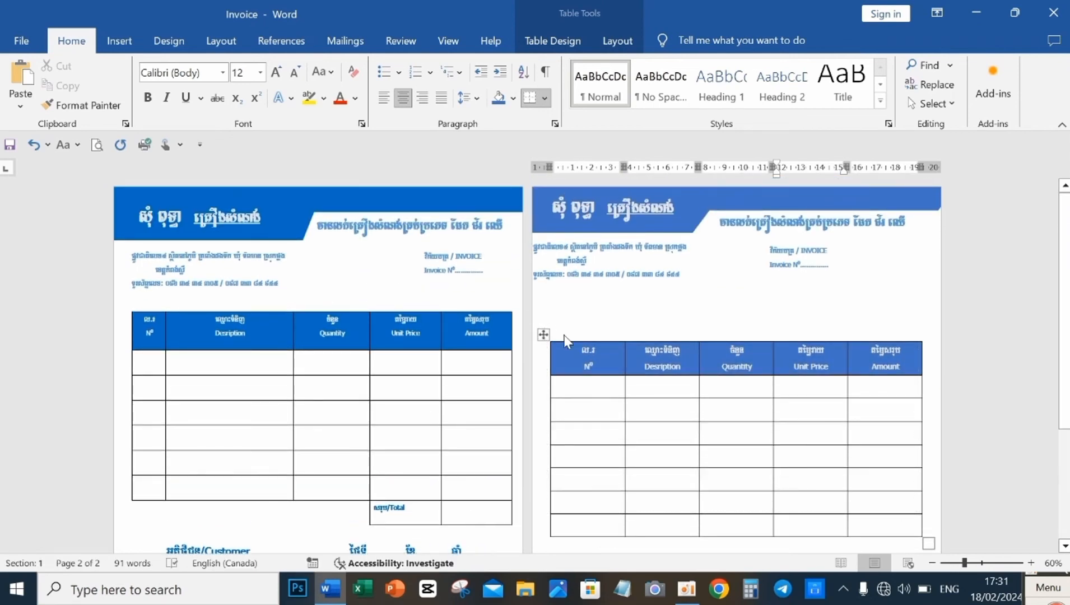
Set the row height of the second page's entire table to 1.3 cm
click(730, 506)
scroll(732, 486, down, 2)
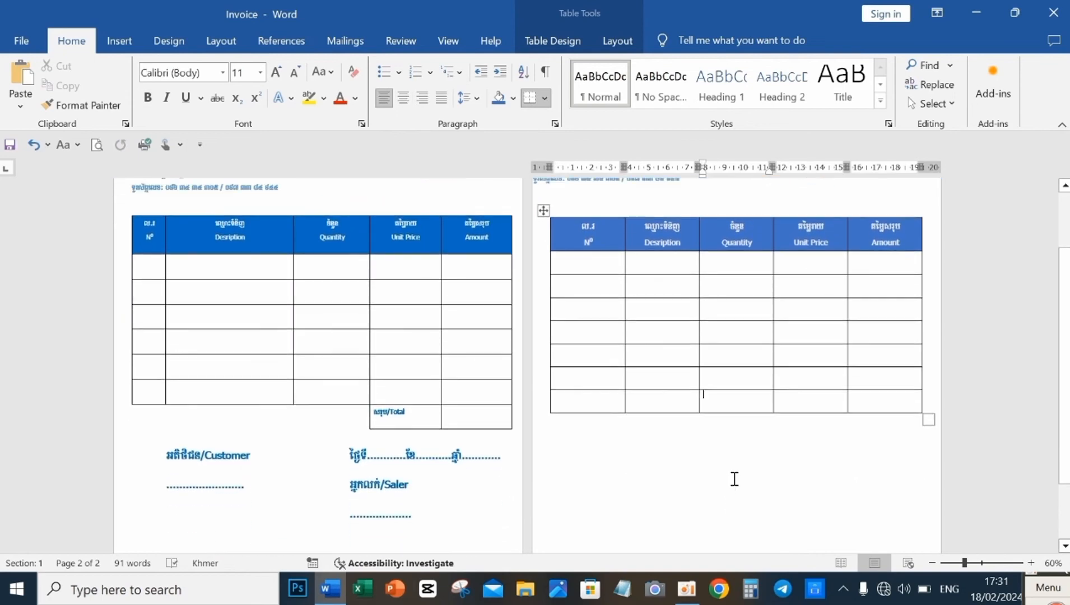
scroll(643, 365, up, 2)
click(544, 307)
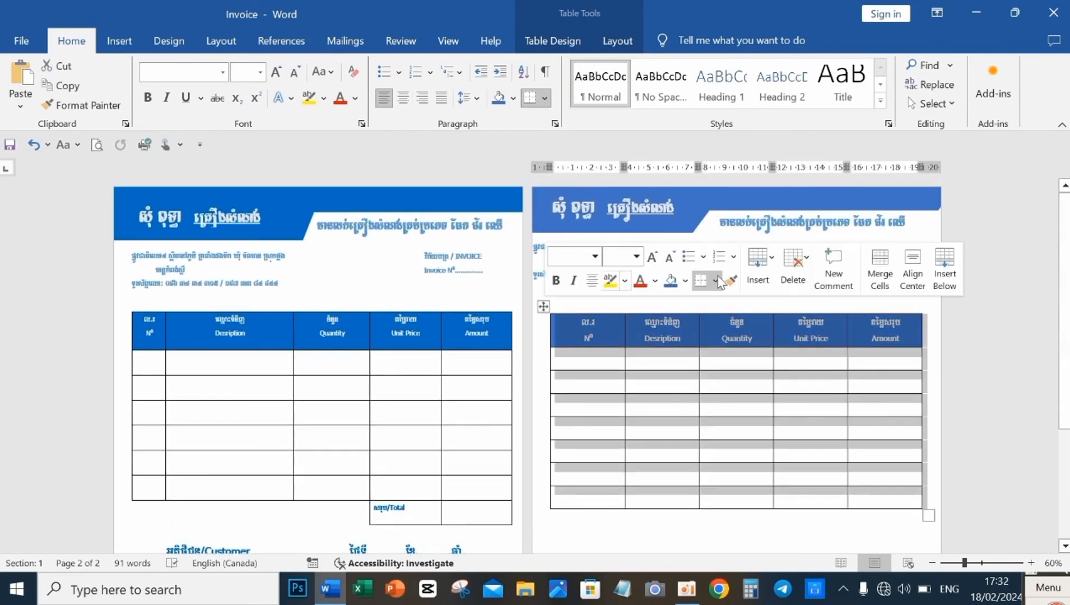
click(617, 41)
click(587, 68)
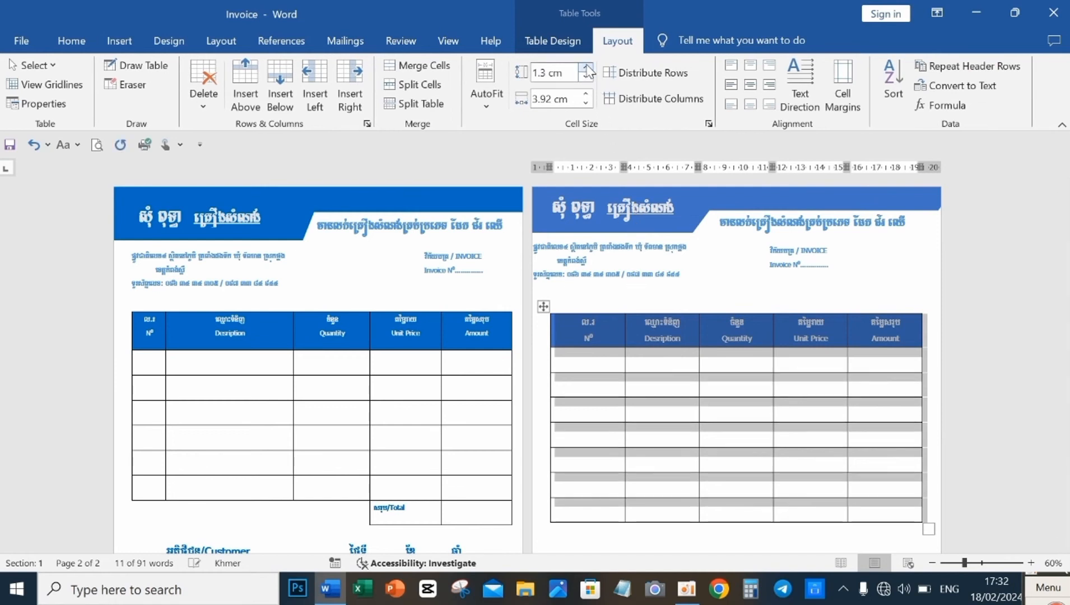
Copy the first page's "Total" label into the fourth cell of the last row in the second page's table
click(735, 509)
scroll(676, 390, down, 1)
scroll(676, 390, down, 1)
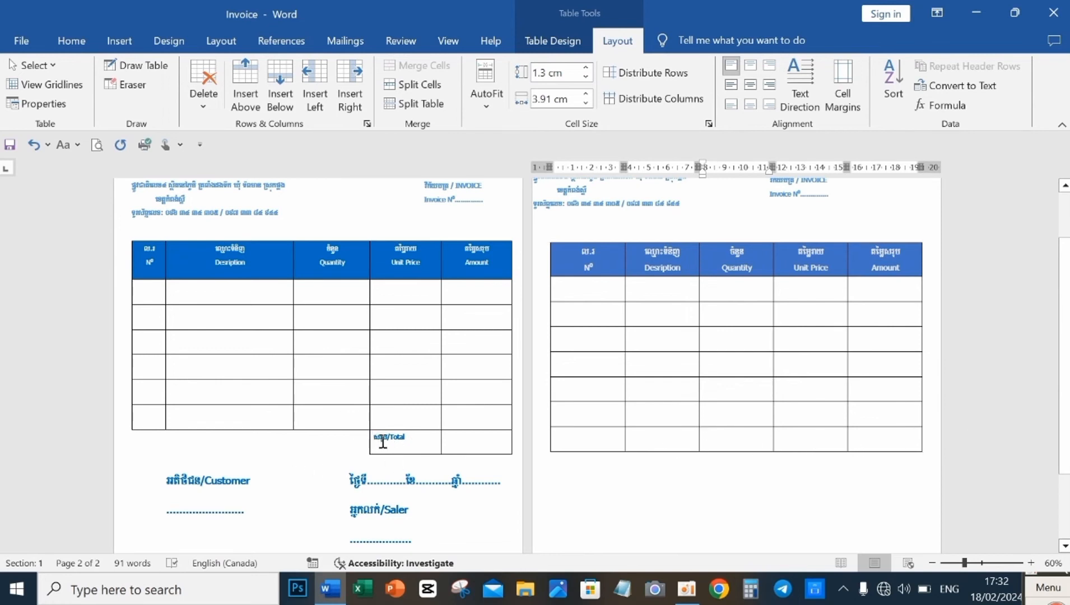
right_click(407, 442)
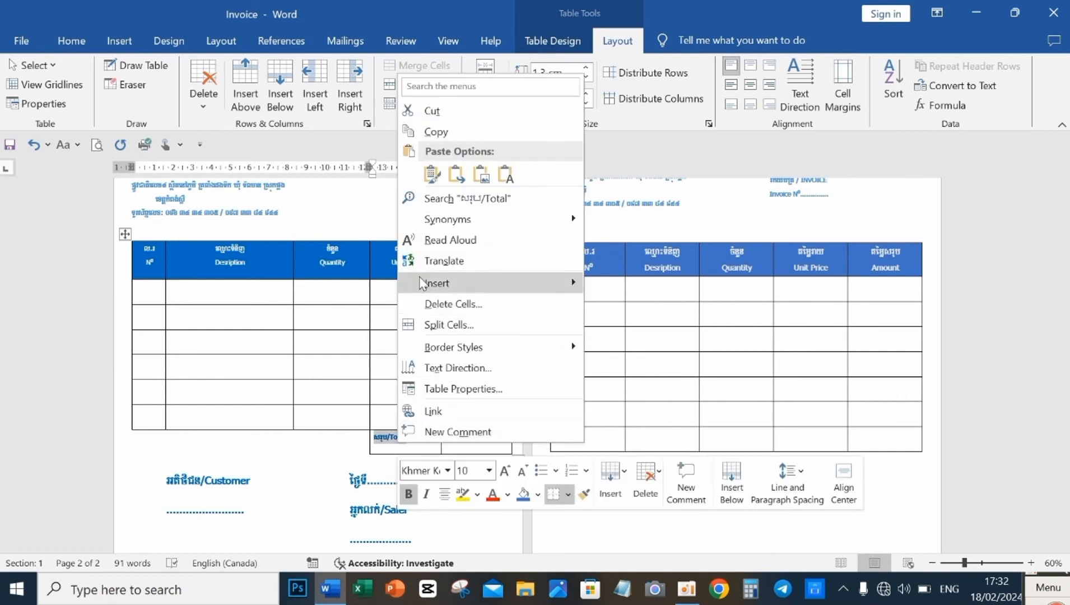
click(434, 130)
click(802, 439)
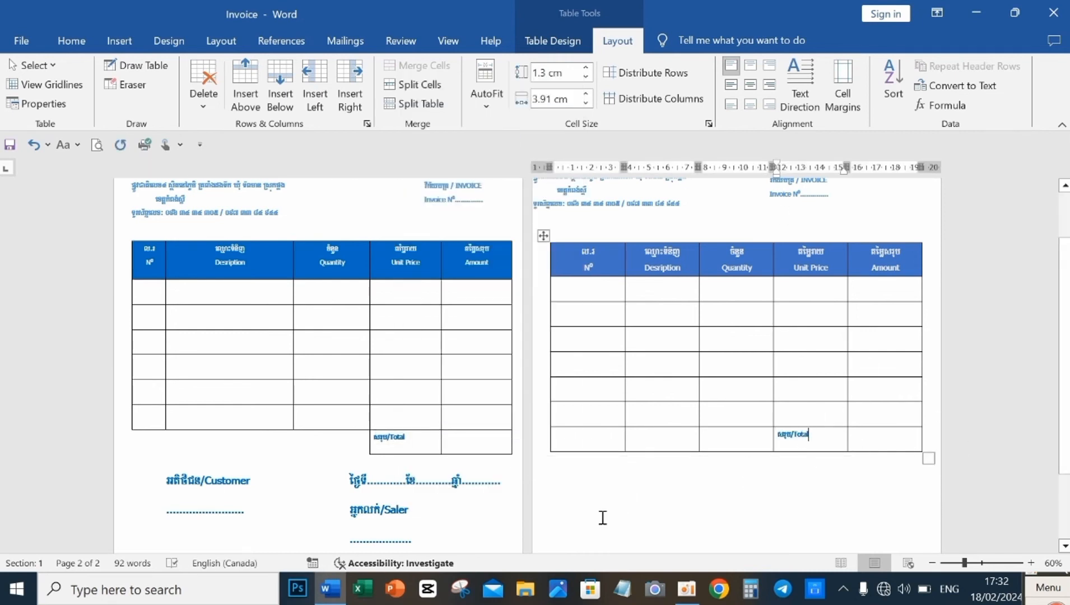
Erase the dividing lines and the outer left and bottom borders of the three cells before "Total" in the second table's last row
scroll(896, 440, down, 1)
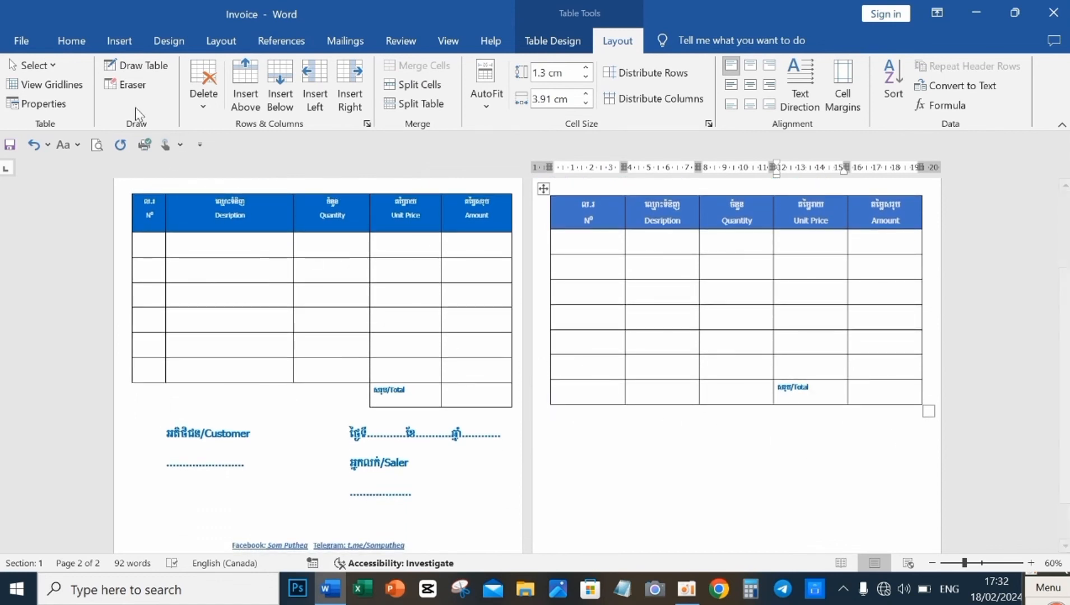
click(126, 84)
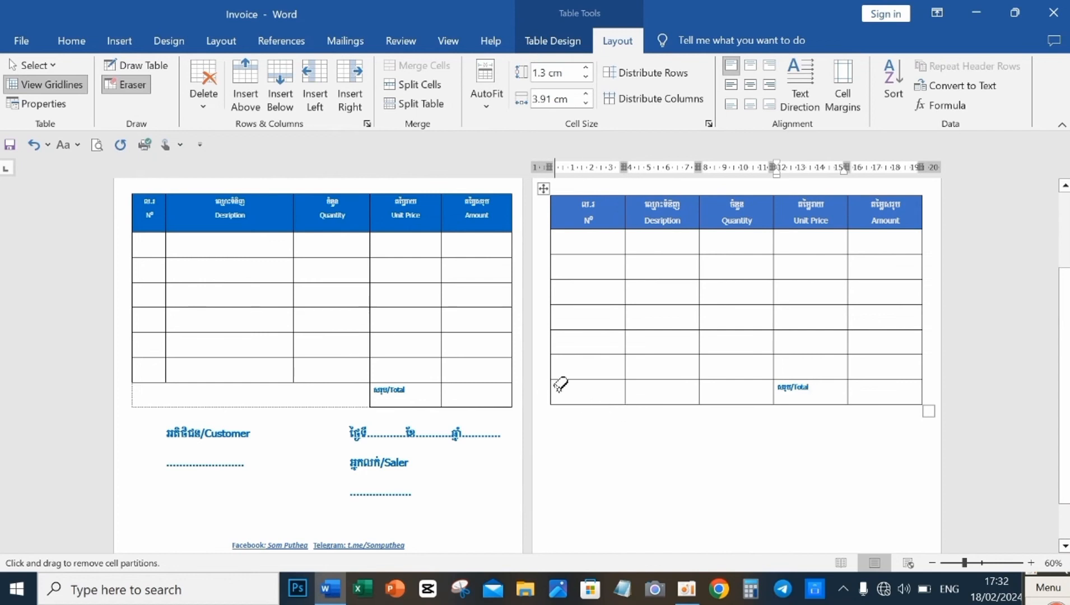
mouse_move(554, 387)
mouse_down()
mouse_move(734, 387)
mouse_move(759, 397)
mouse_up()
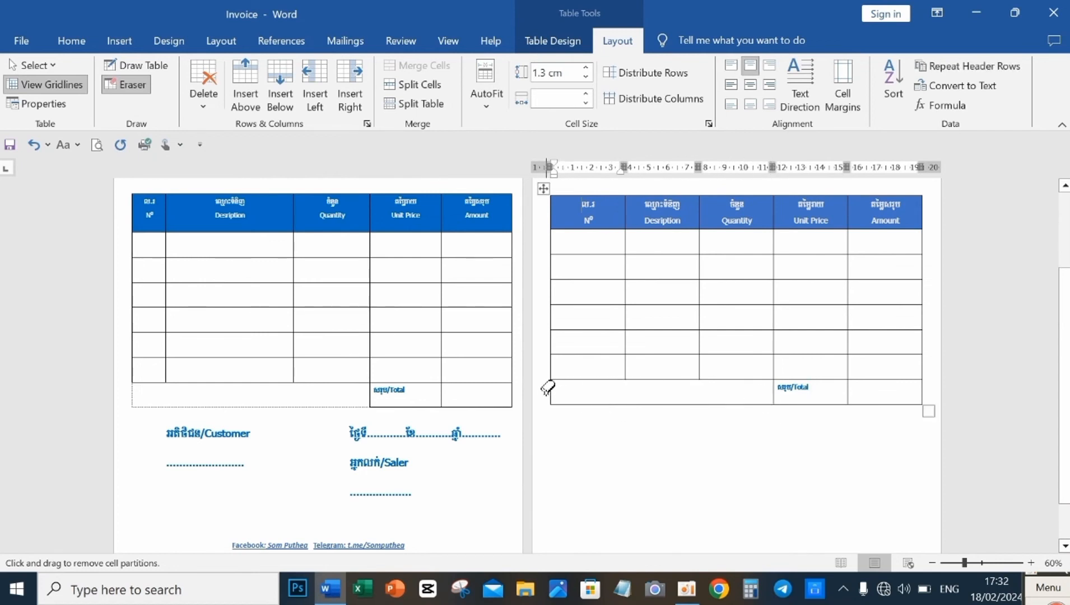
drag(548, 387, 684, 408)
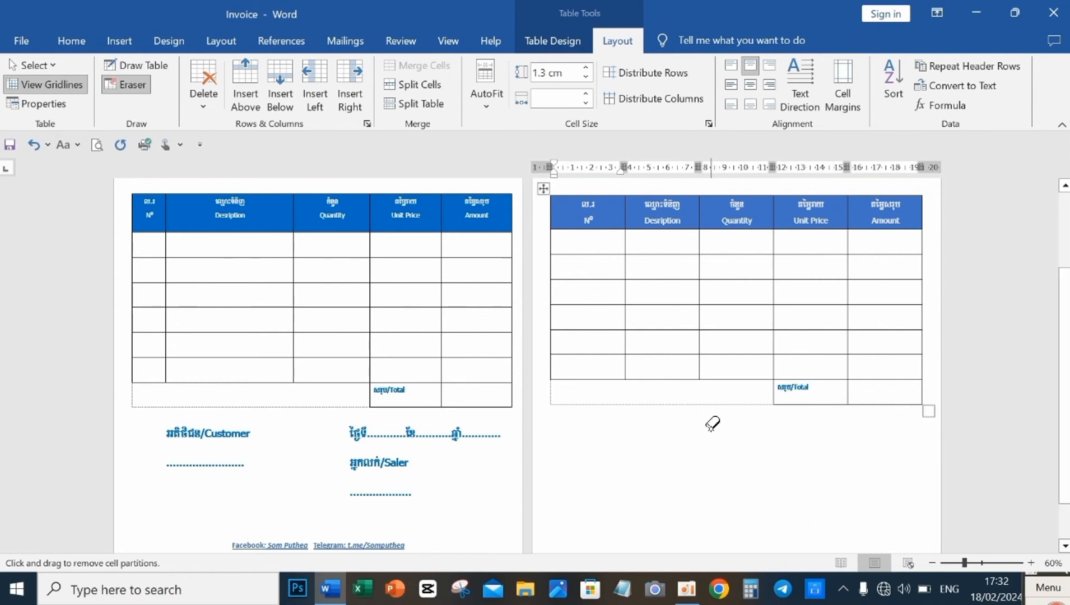
key(Escape)
Copy the first page's customer, date and "Saler" signature lines below the second page's table, and indent the "Customer" line to match
scroll(264, 378, down, 2)
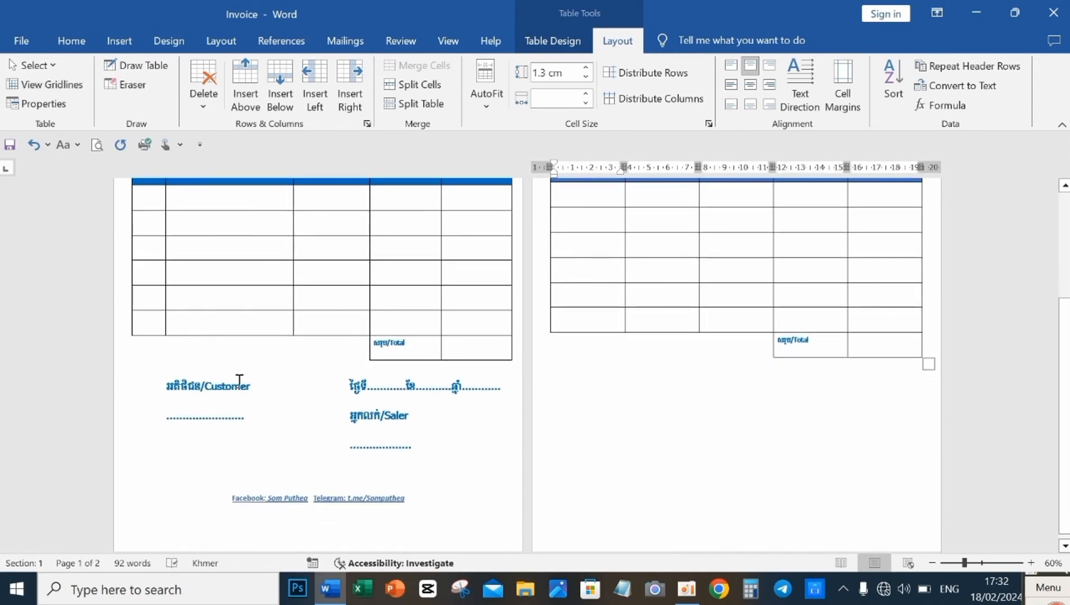
click(591, 408)
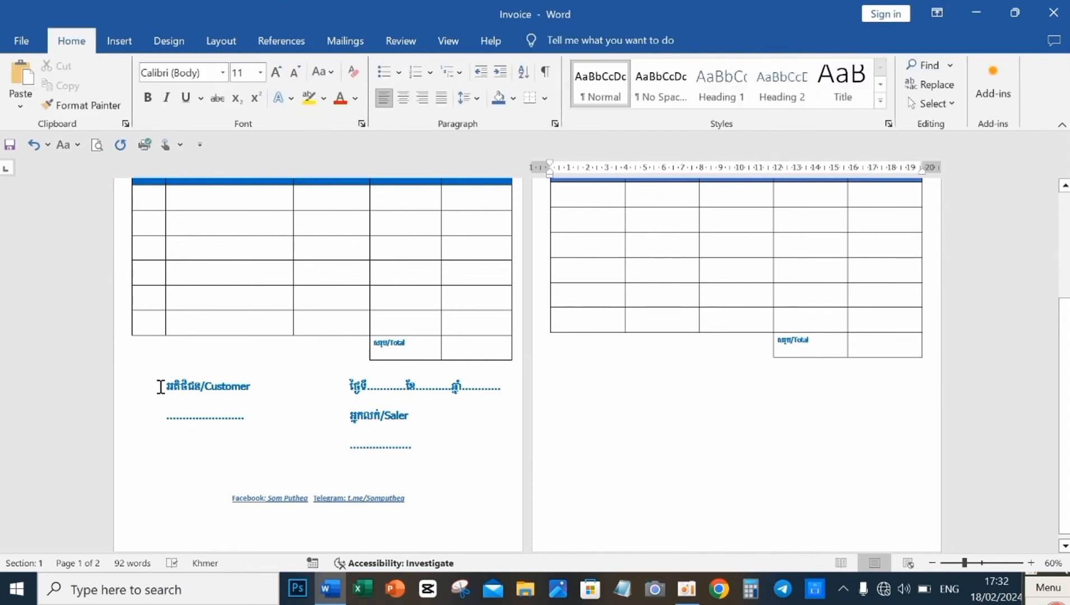
drag(160, 387, 501, 466)
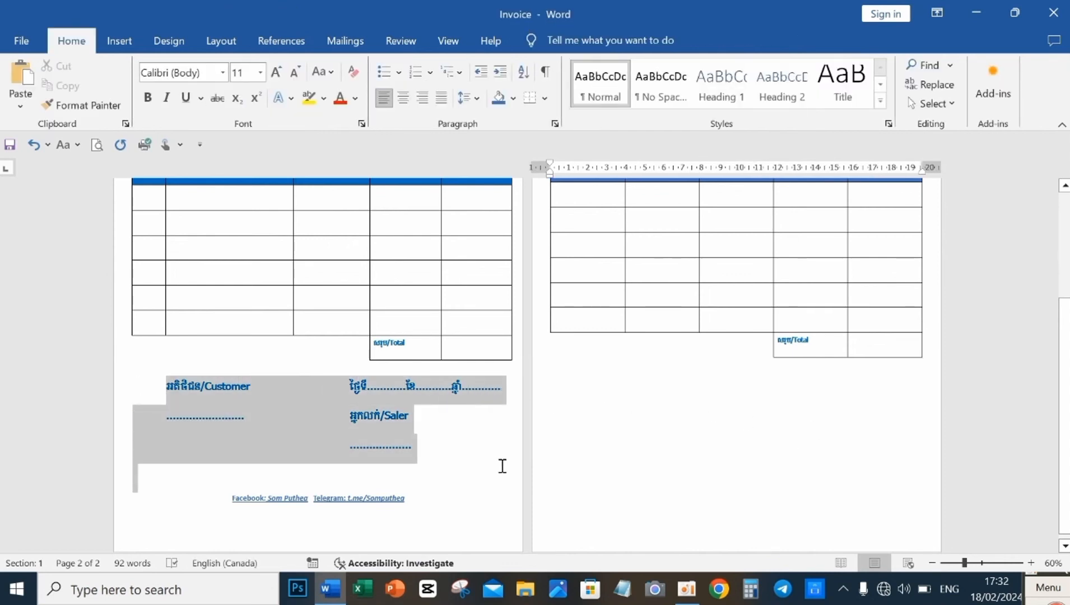
right_click(298, 420)
click(329, 191)
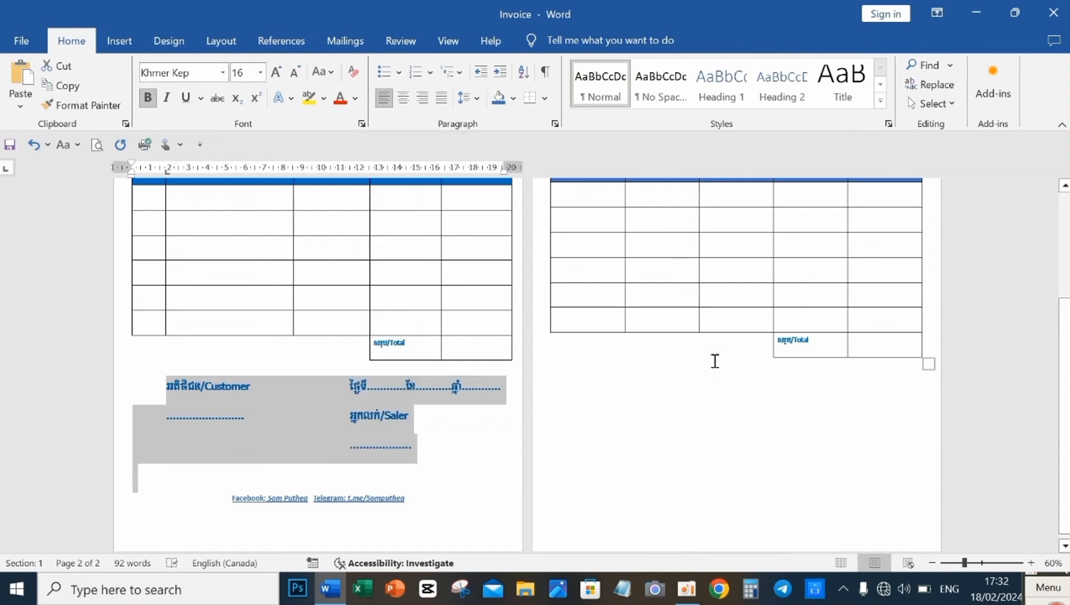
click(597, 400)
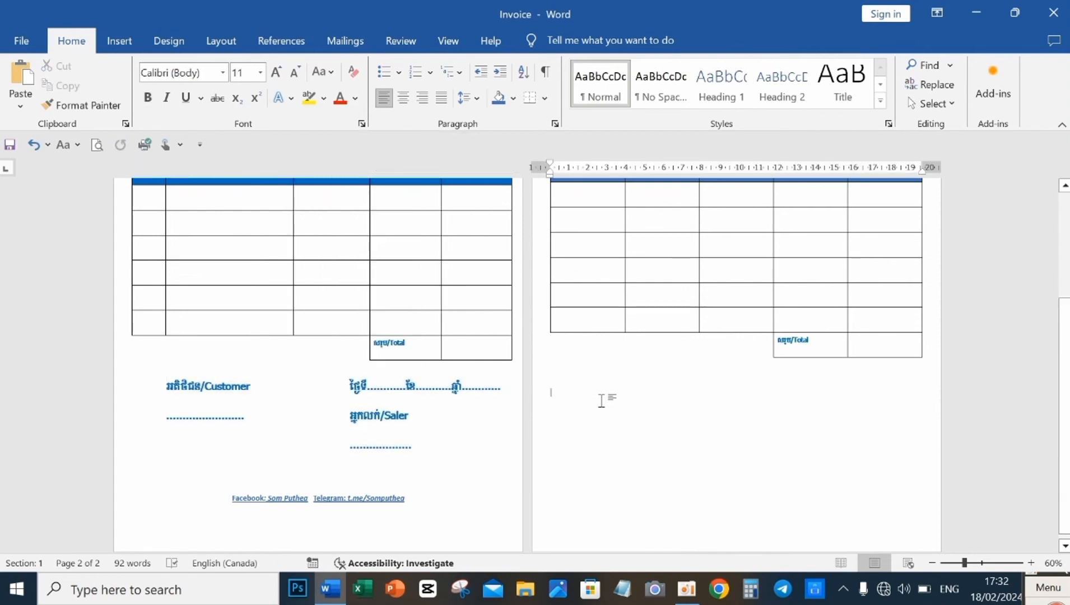
key(ctrl+v)
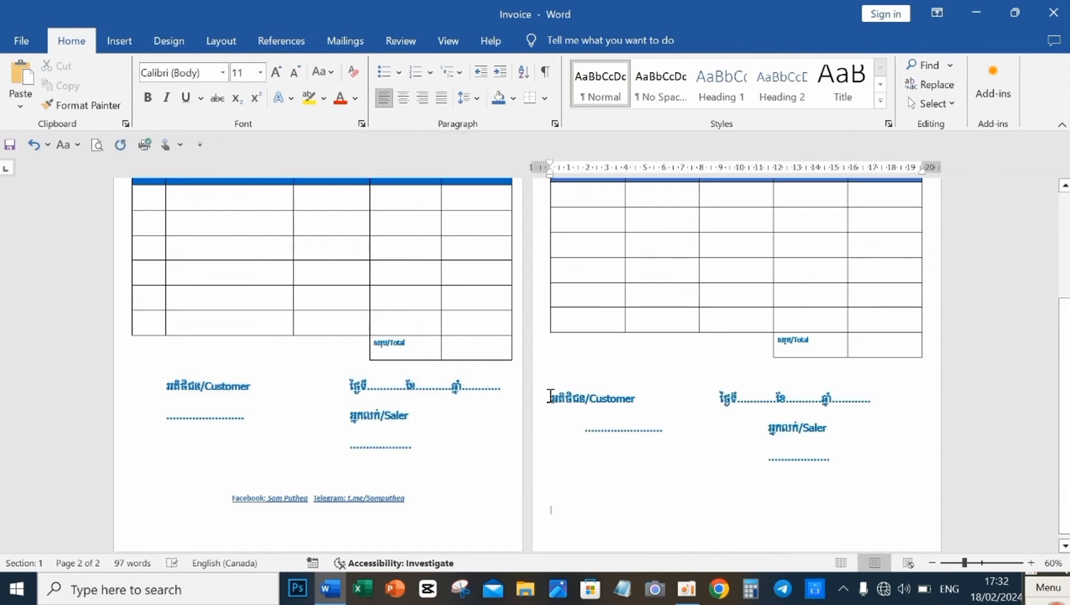
click(550, 396)
key(Tab)
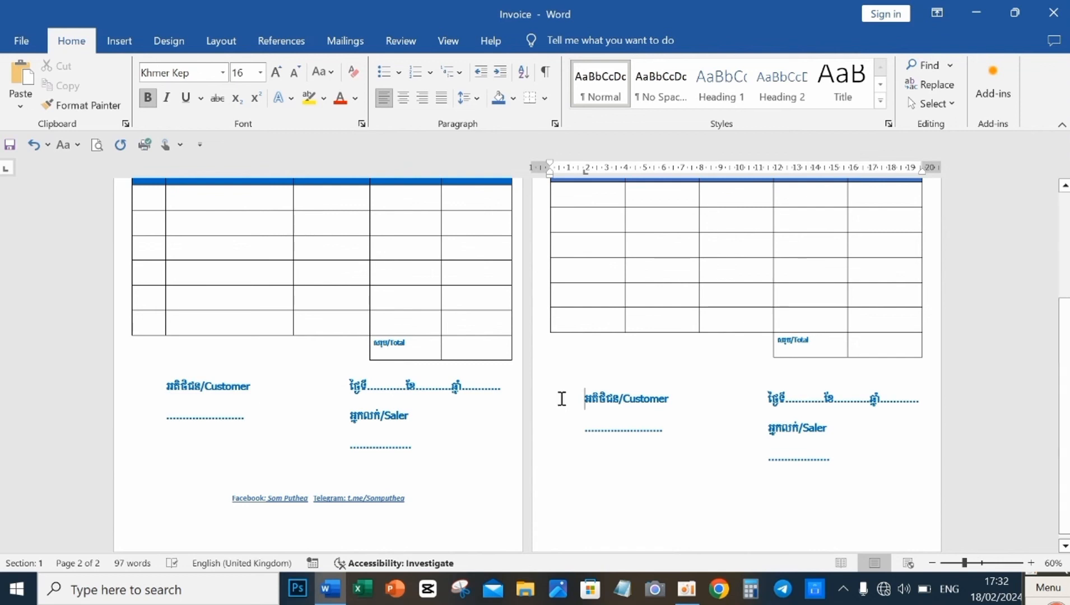
Copy the first page's Facebook and Telegram contact line to the foot of the second page, below the signature lines
scroll(738, 494, down, 1)
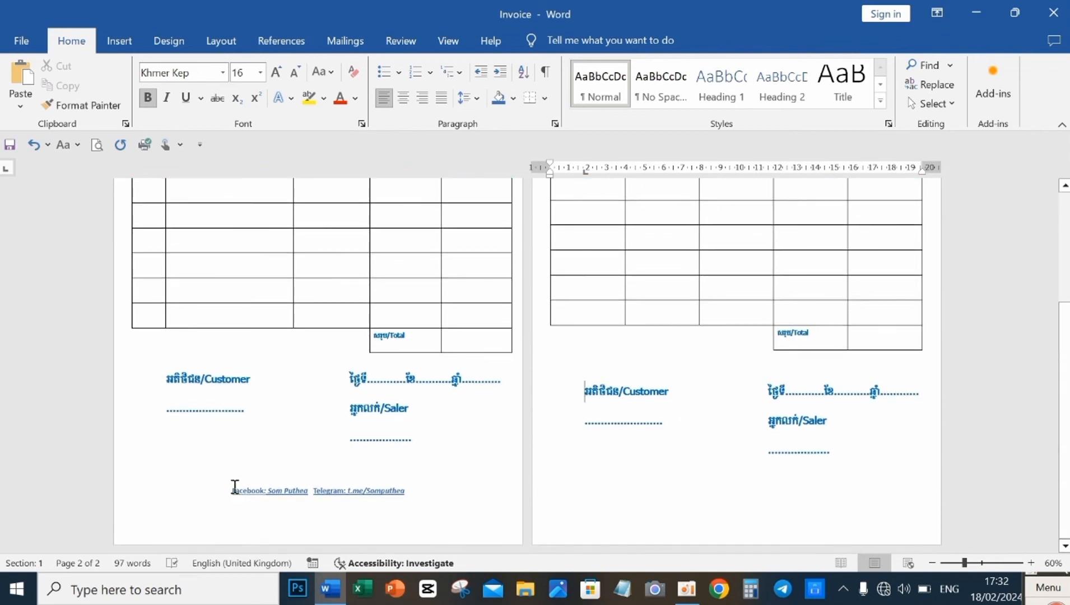
drag(229, 490, 407, 497)
right_click(386, 496)
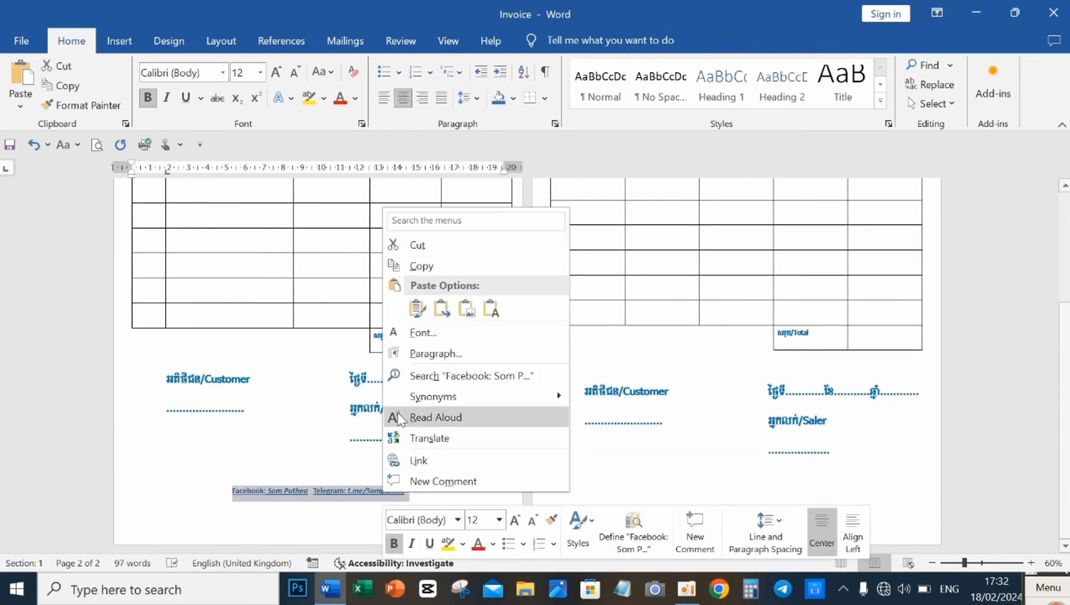
click(417, 267)
click(628, 499)
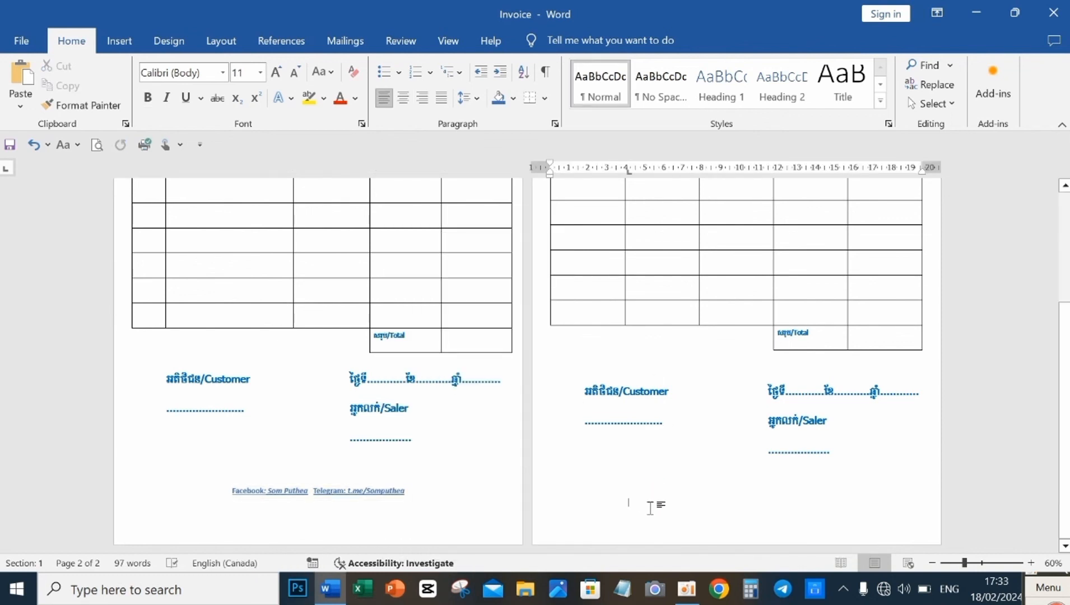
key(ctrl+v)
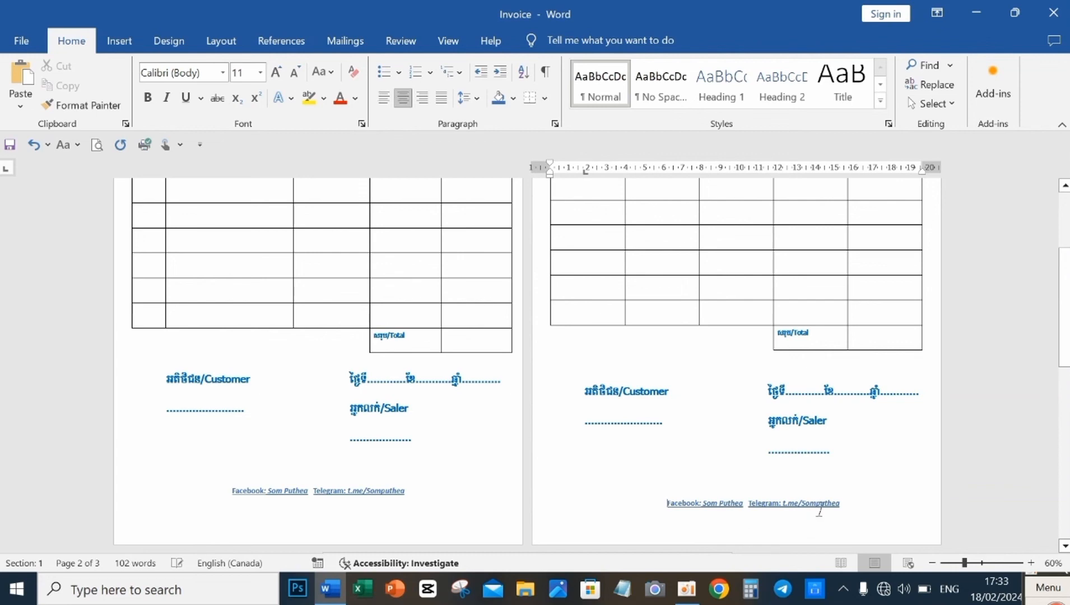
click(819, 502)
Compare the second page's full layout with the original invoice on the first page, in close-up and as whole pages
scroll(884, 426, up, 1)
scroll(681, 490, down, 1)
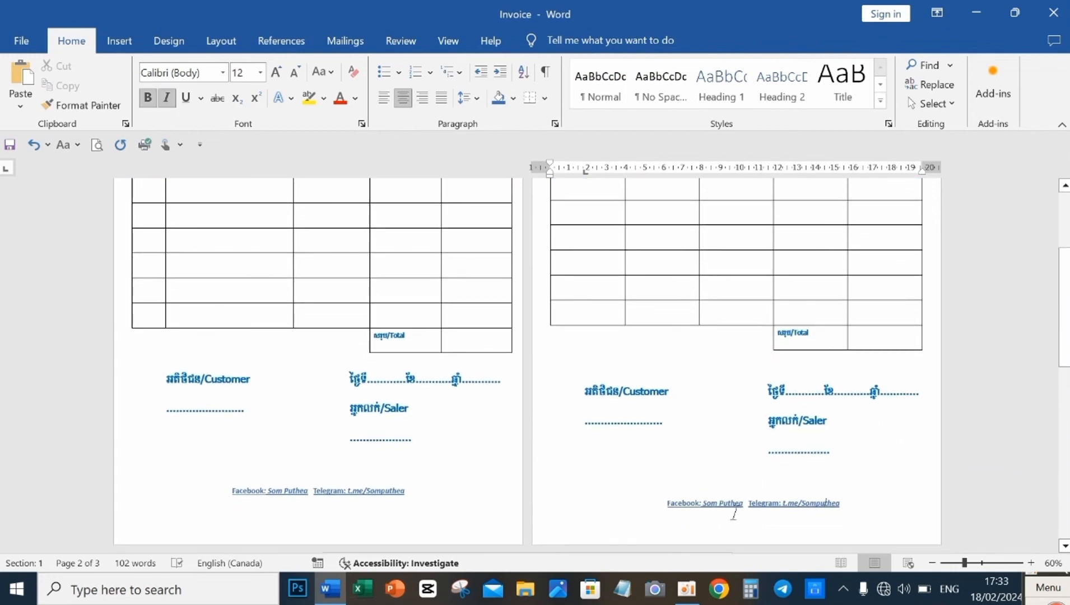
scroll(740, 465, up, 5)
scroll(744, 459, down, 3)
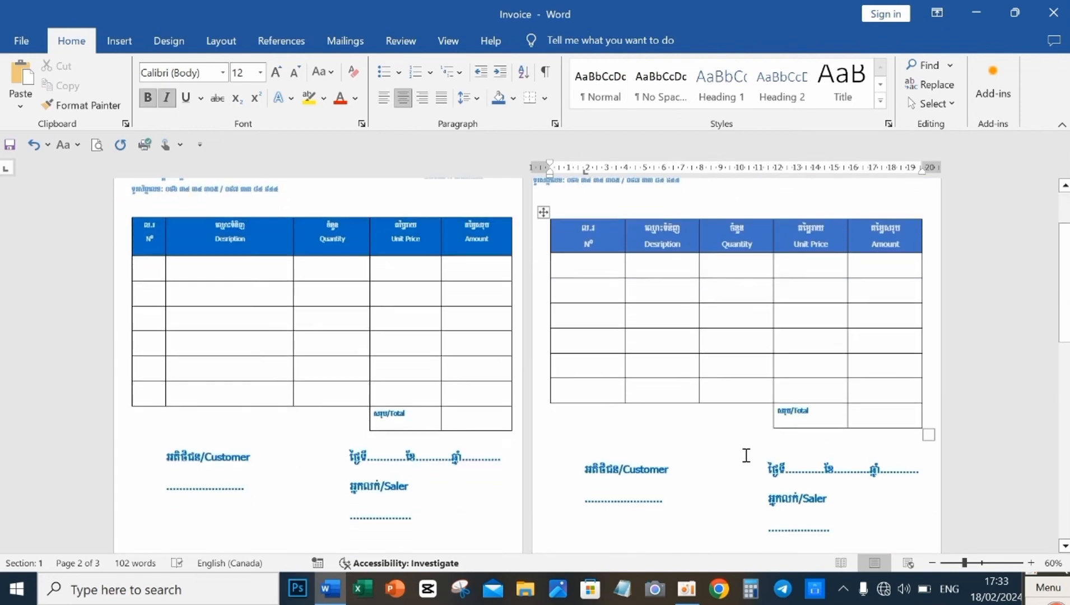
scroll(746, 456, down, 3)
scroll(746, 456, up, 16)
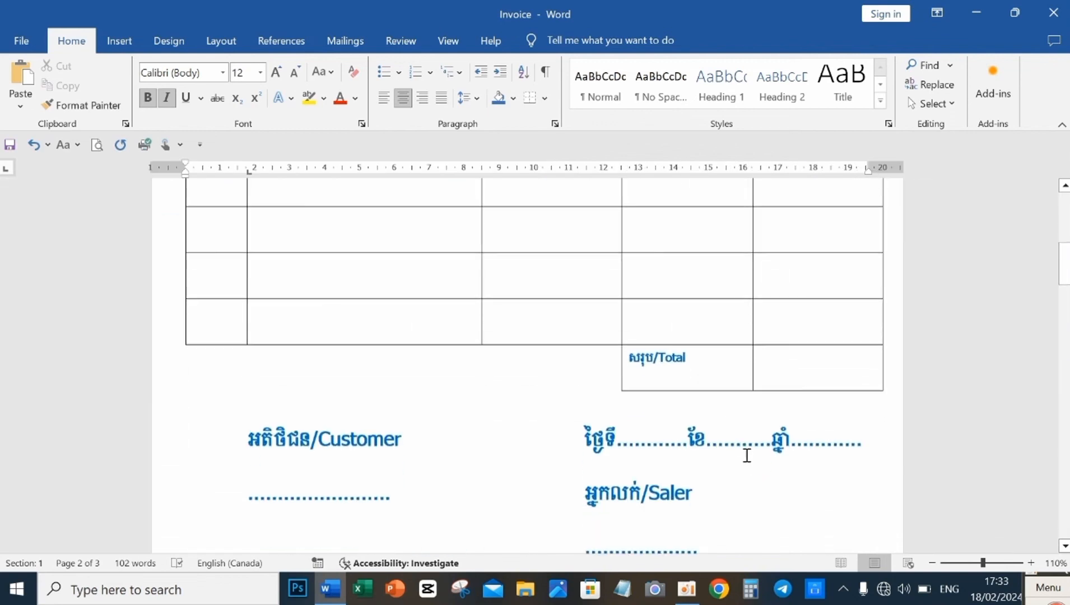
scroll(746, 454, down, 13)
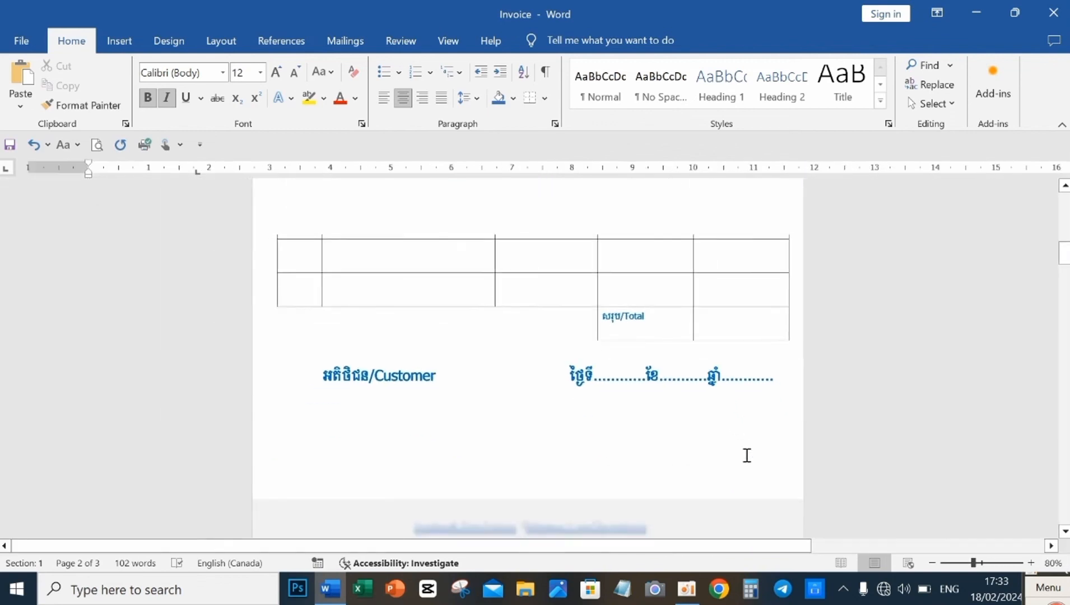
scroll(745, 455, down, 4)
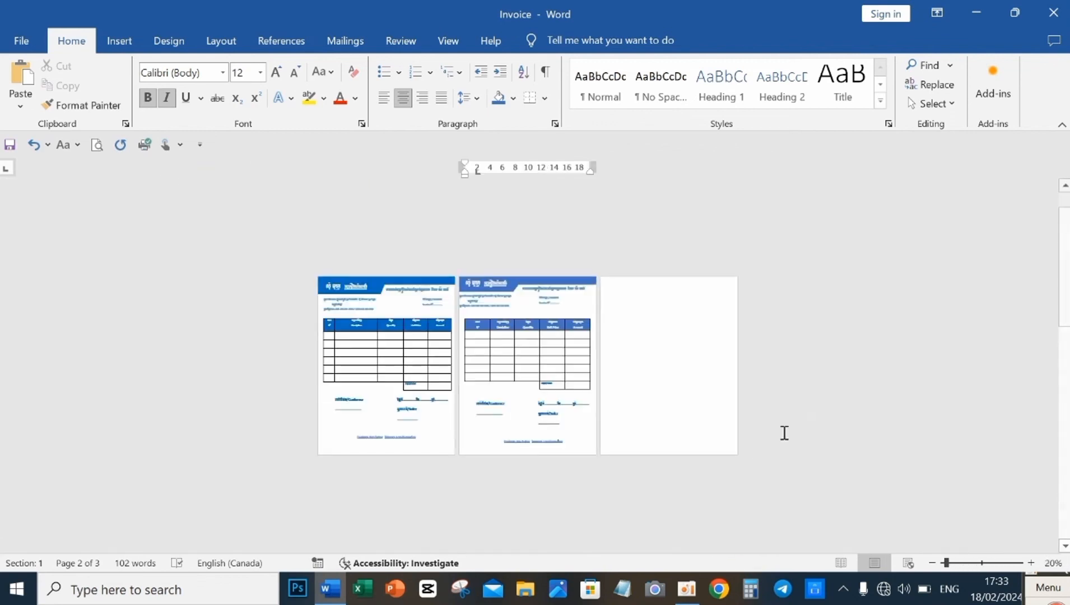
scroll(793, 400, up, 4)
Open the print preview and examine the recreated invoice on page 2 enlarged and at full-page size
key(ctrl+p)
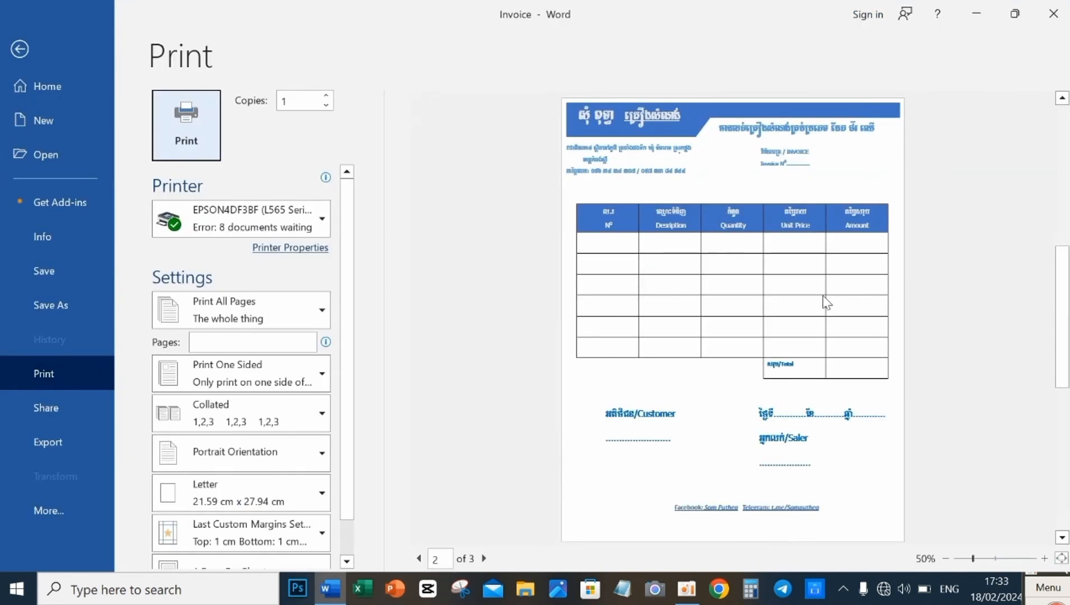
scroll(909, 405, up, 5)
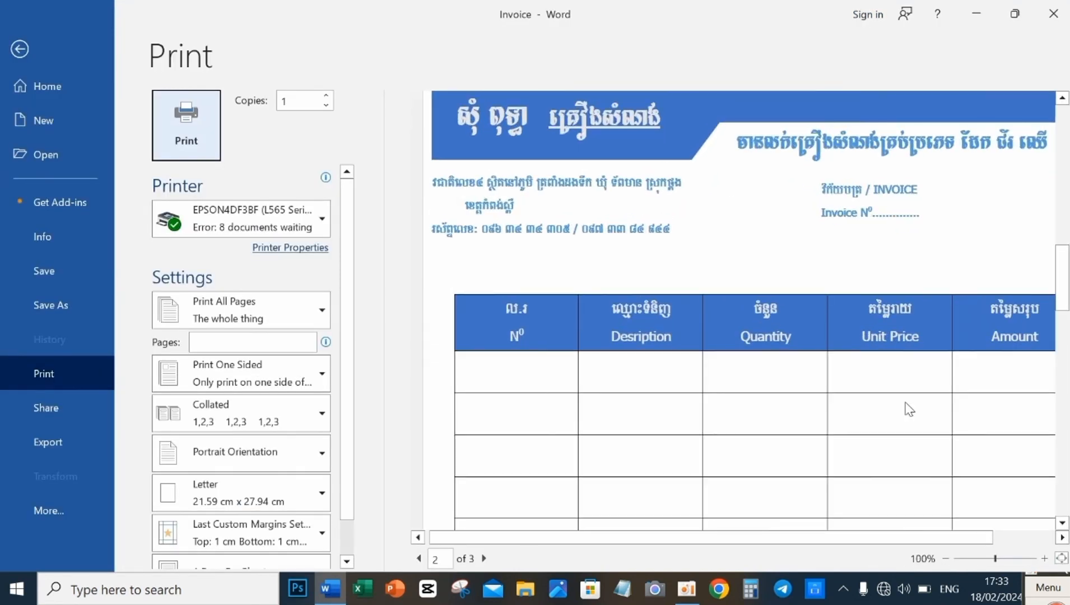
scroll(909, 409, down, 5)
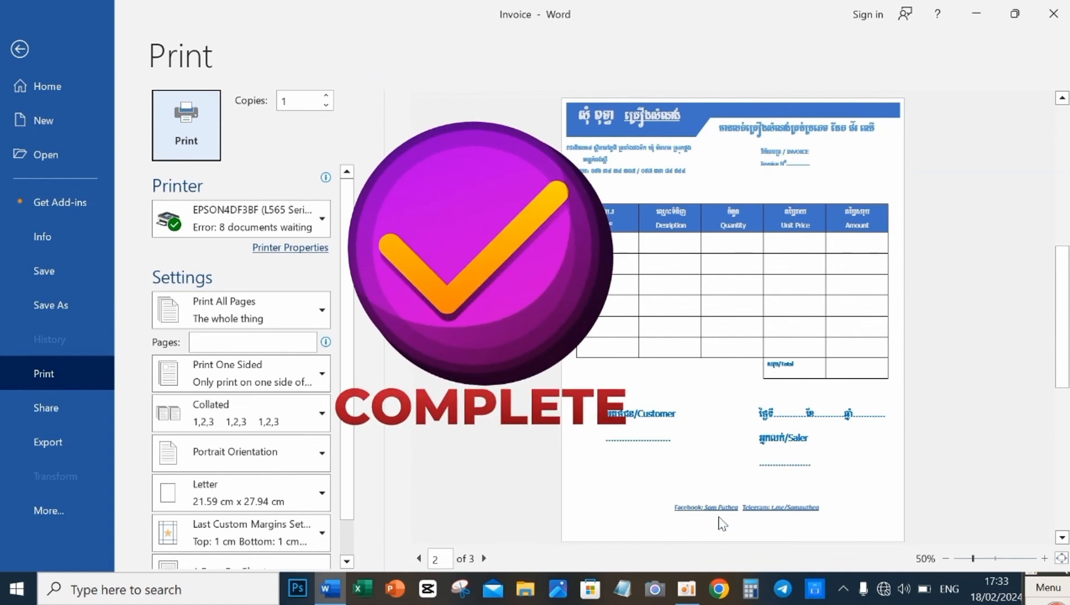
Close the Invoice document without saving the changes
click(1053, 14)
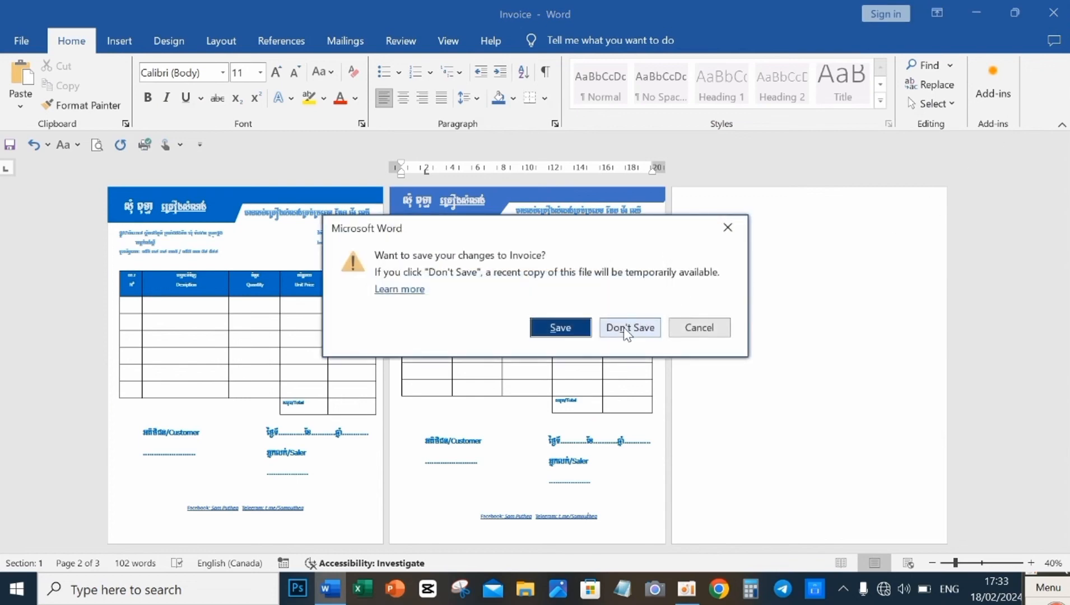
click(626, 329)
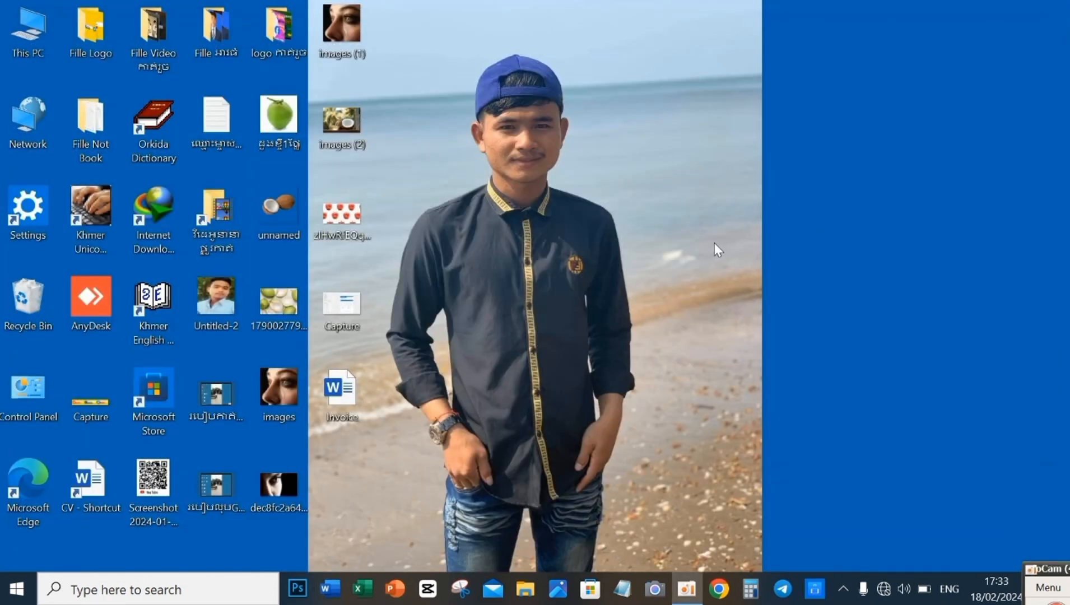
right_click(714, 243)
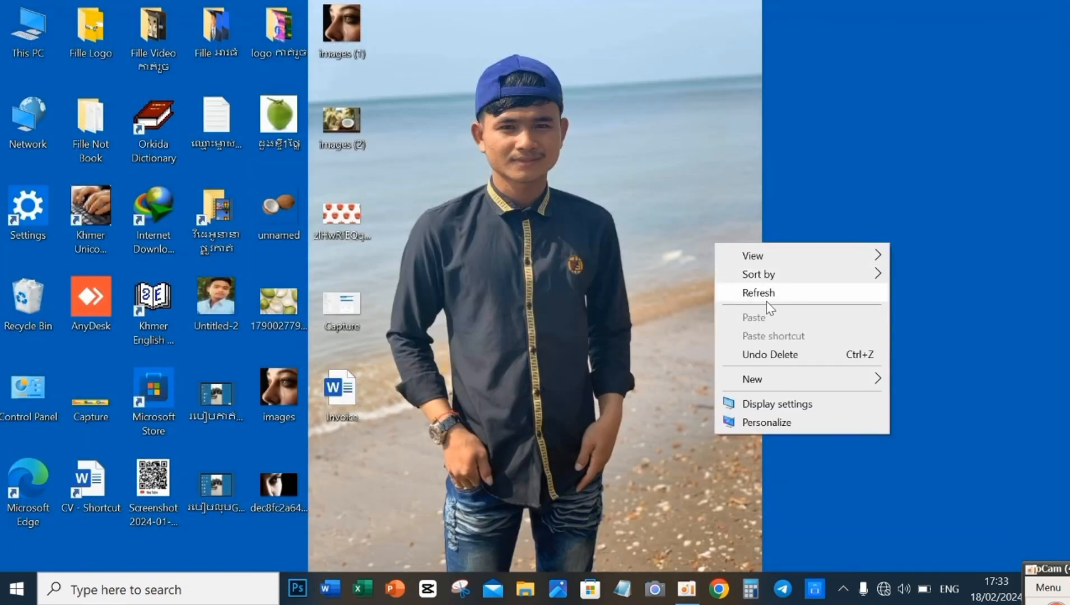
click(766, 302)
right_click(701, 275)
click(708, 327)
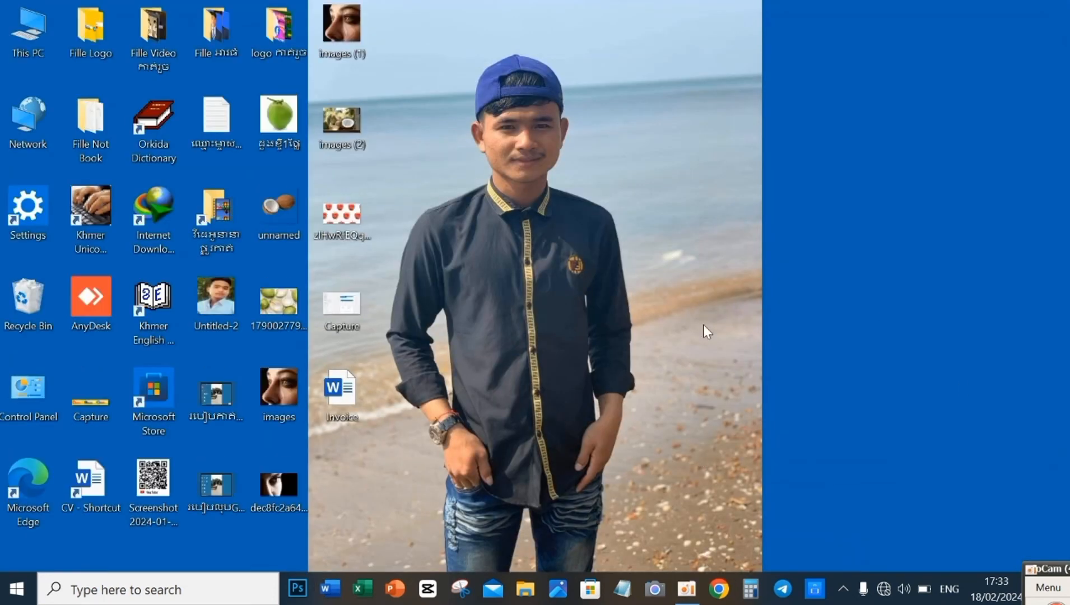